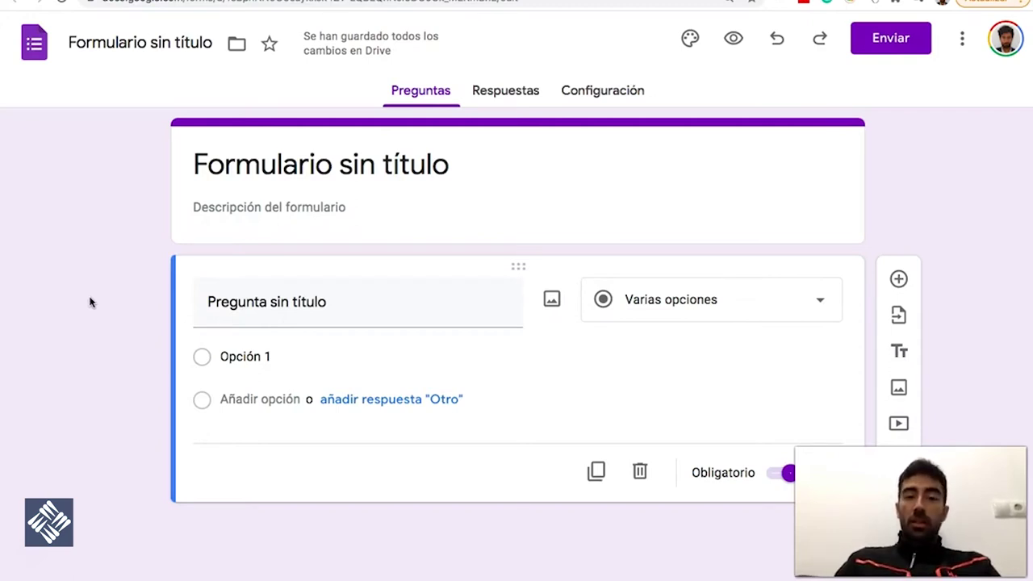
Replace the form title with 'Formulario de prueba'
left_click(108, 291)
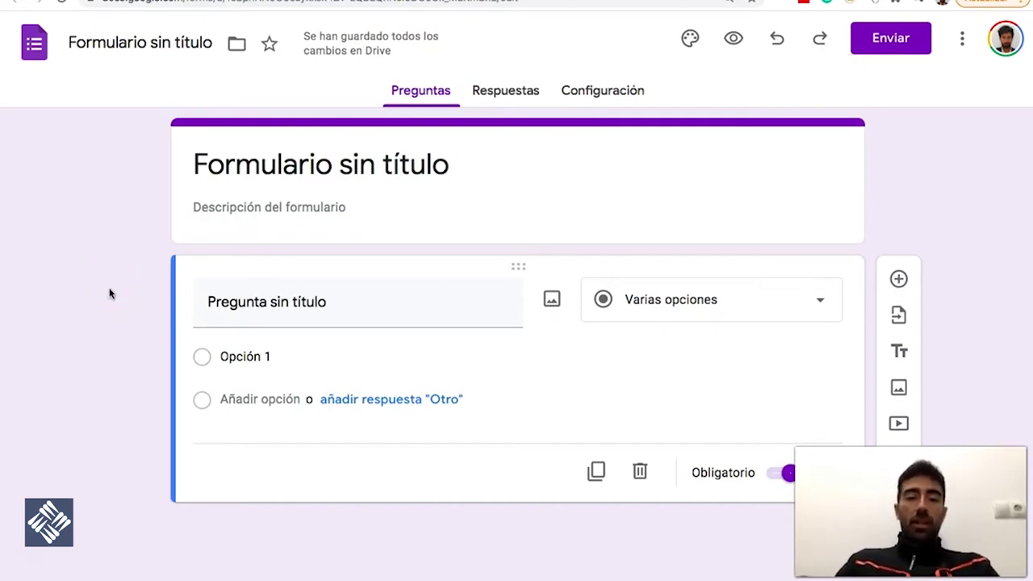
left_click(283, 163)
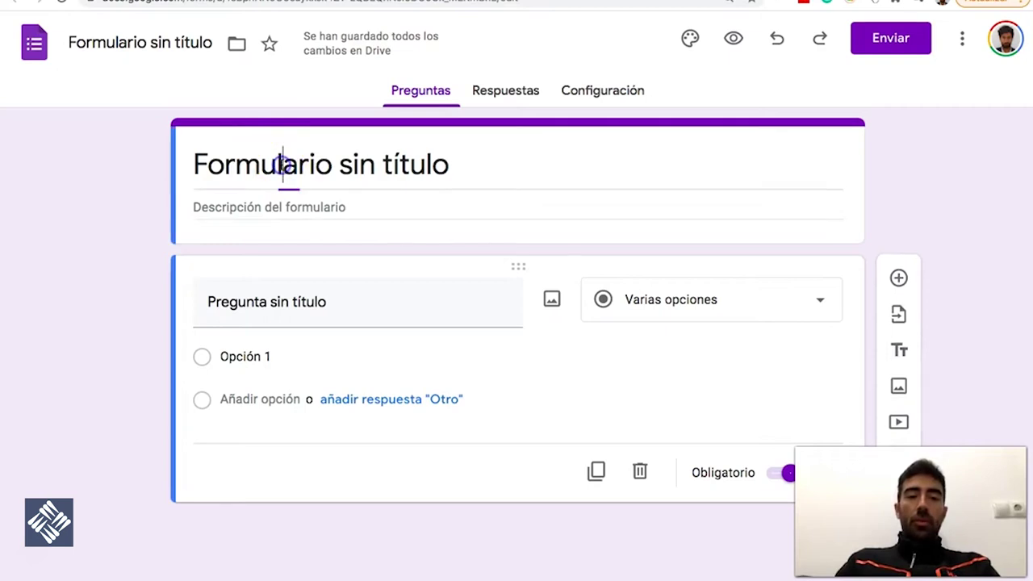
triple_click(284, 164)
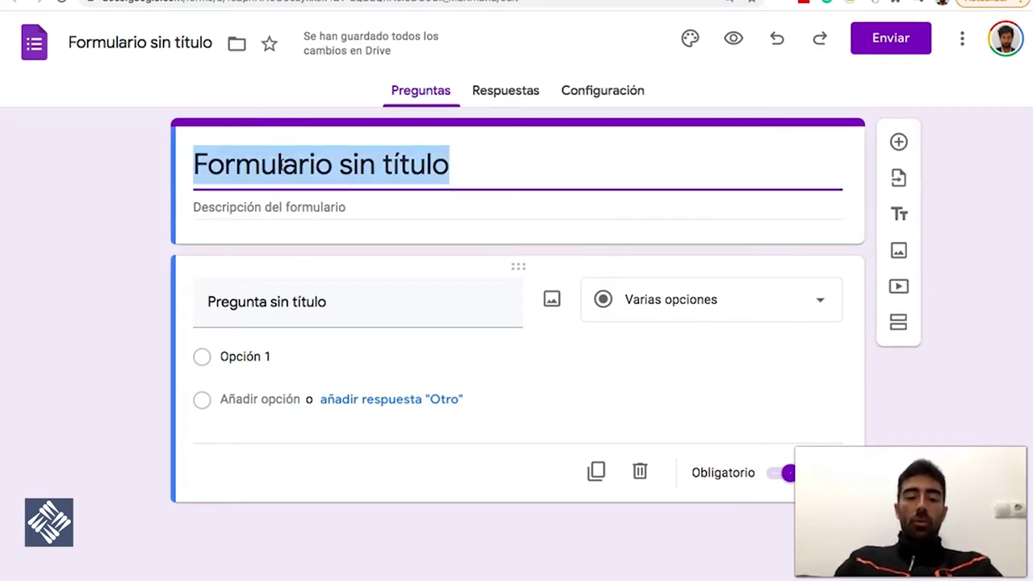
type("Formu")
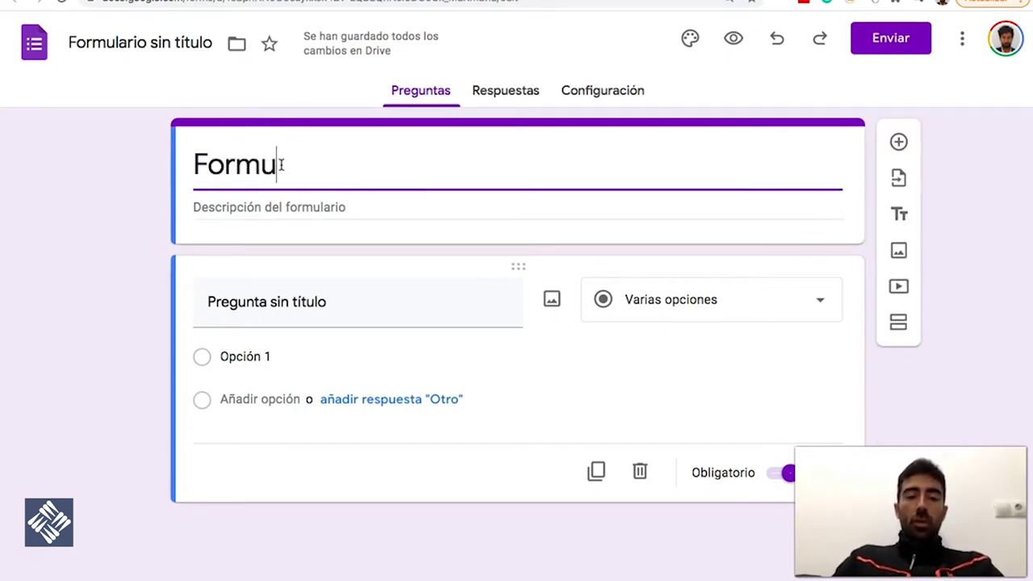
type("lario d pr")
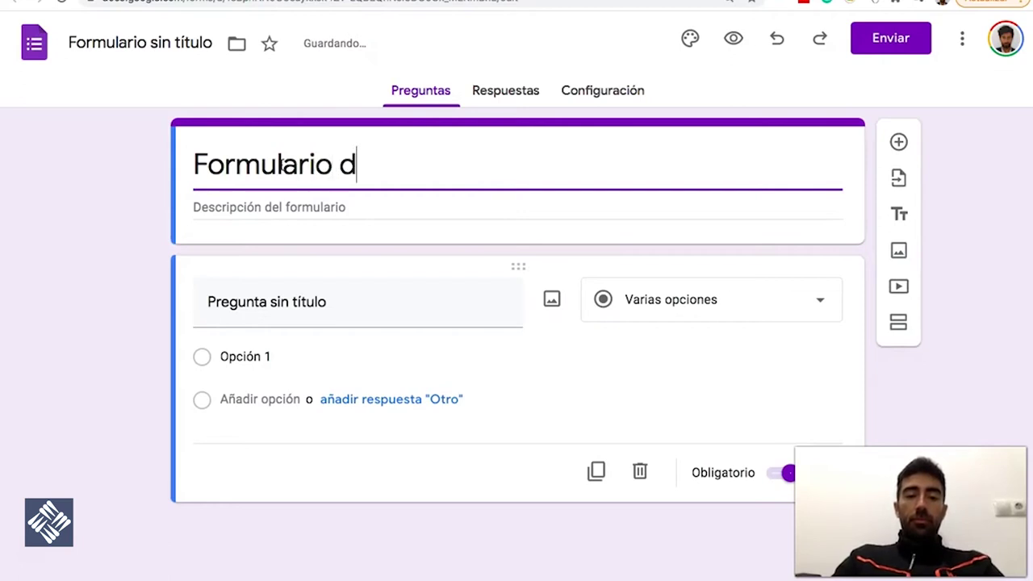
key("BackSpace")
key("BackSpace")
key("BackSpace")
type("e pr")
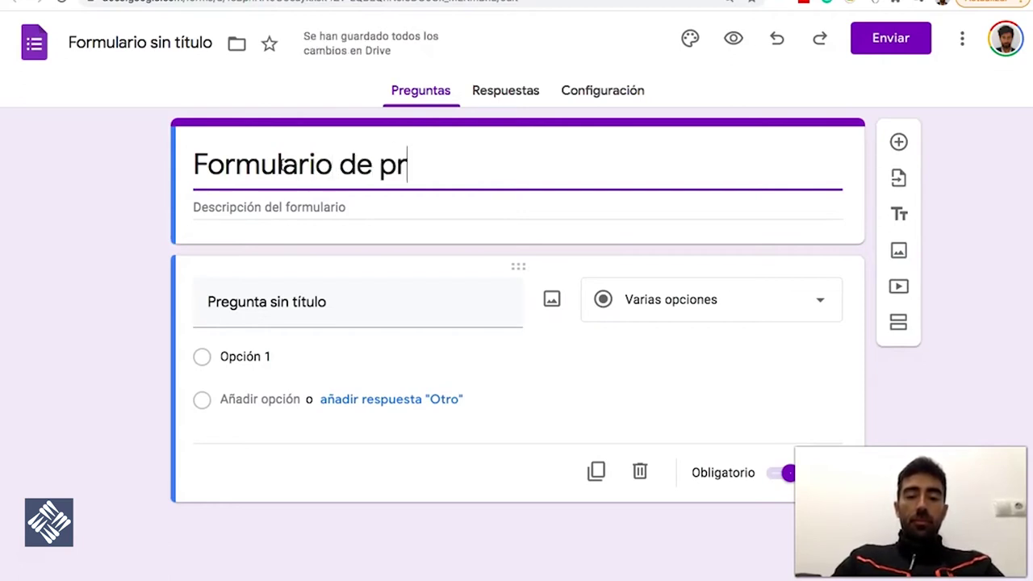
type("ueba")
Add the form description 'Prueba' below the title
key("Tab")
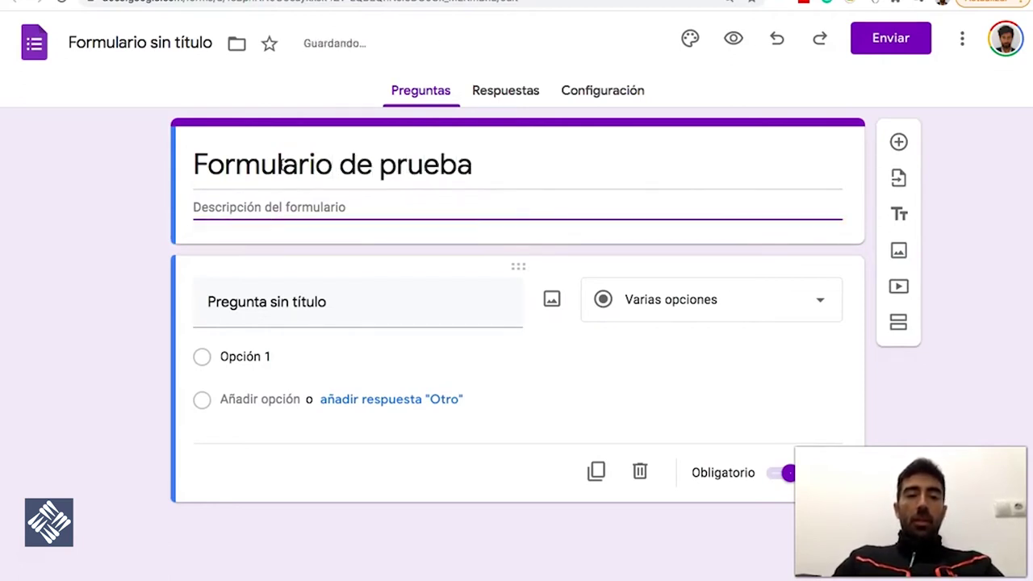
type("P")
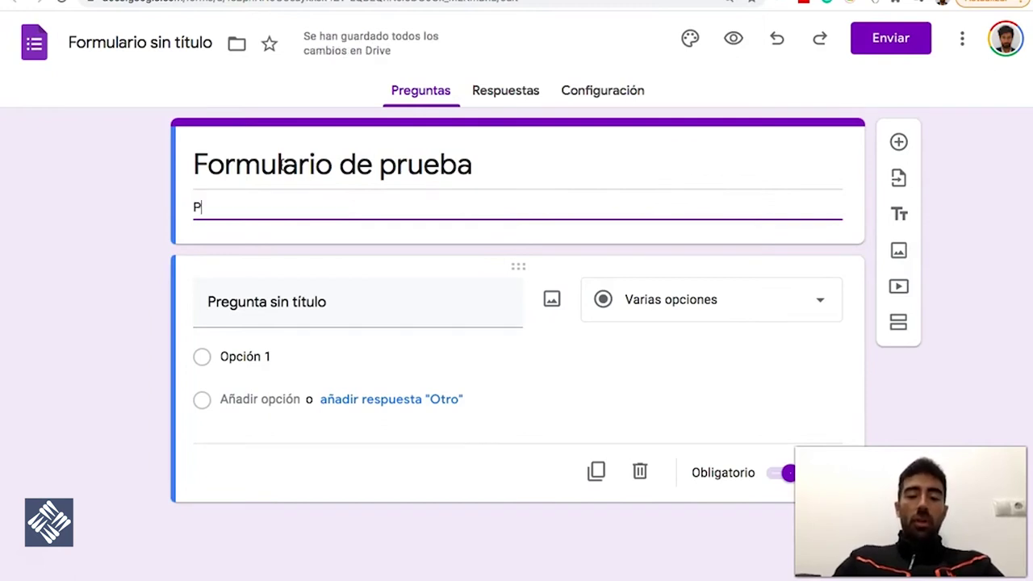
type("rueba")
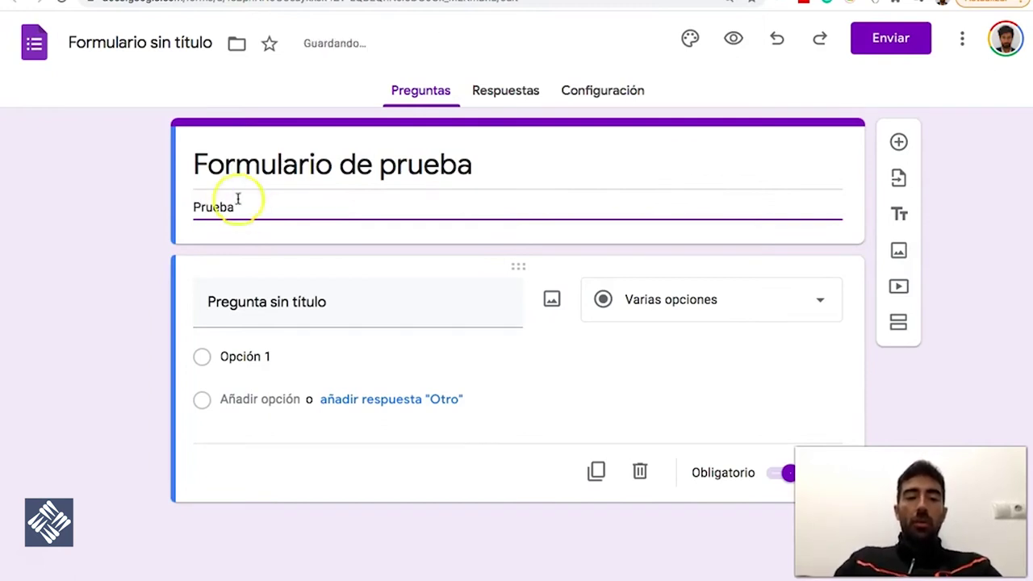
left_click(124, 259)
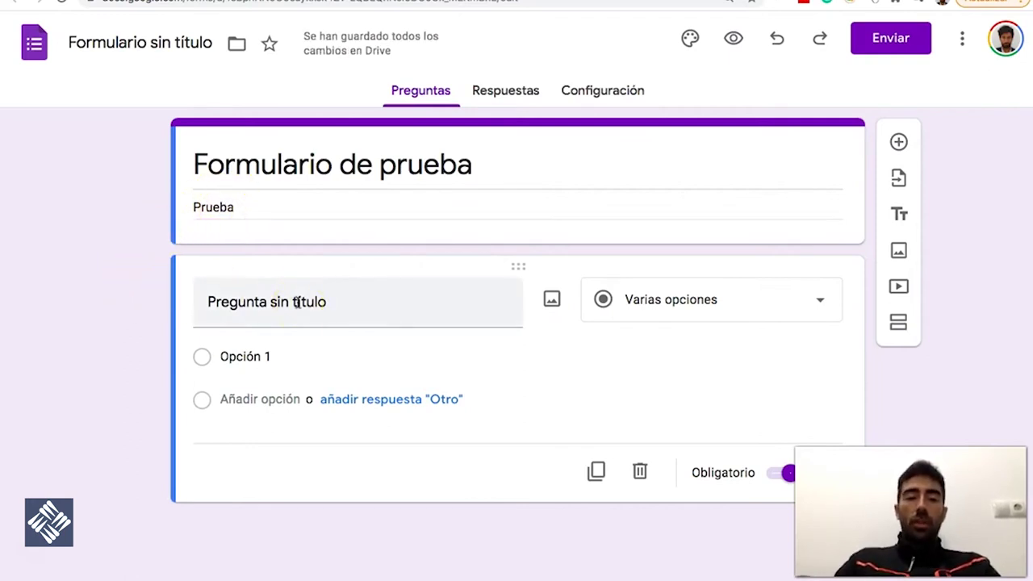
left_click(141, 331)
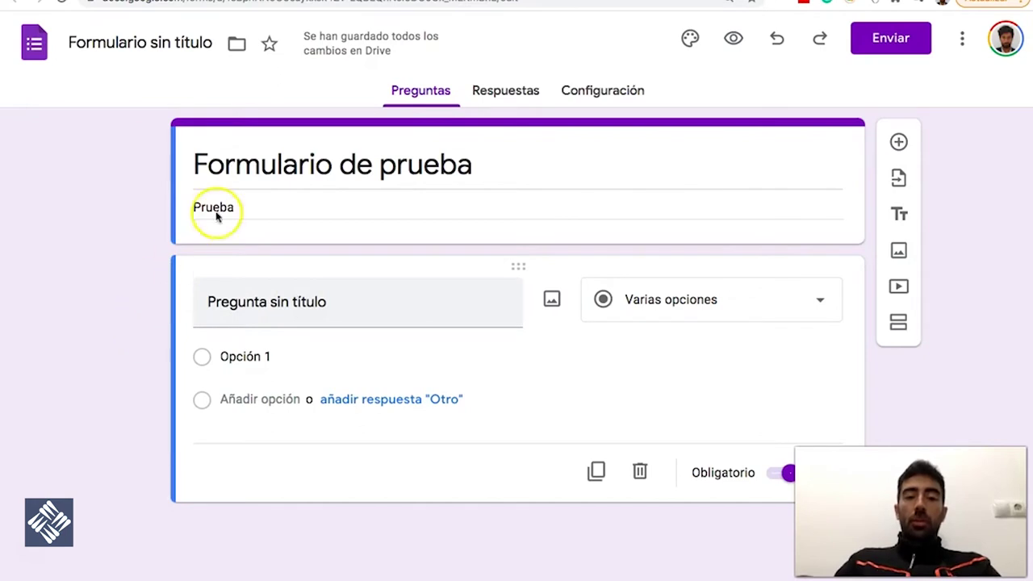
left_click(147, 355)
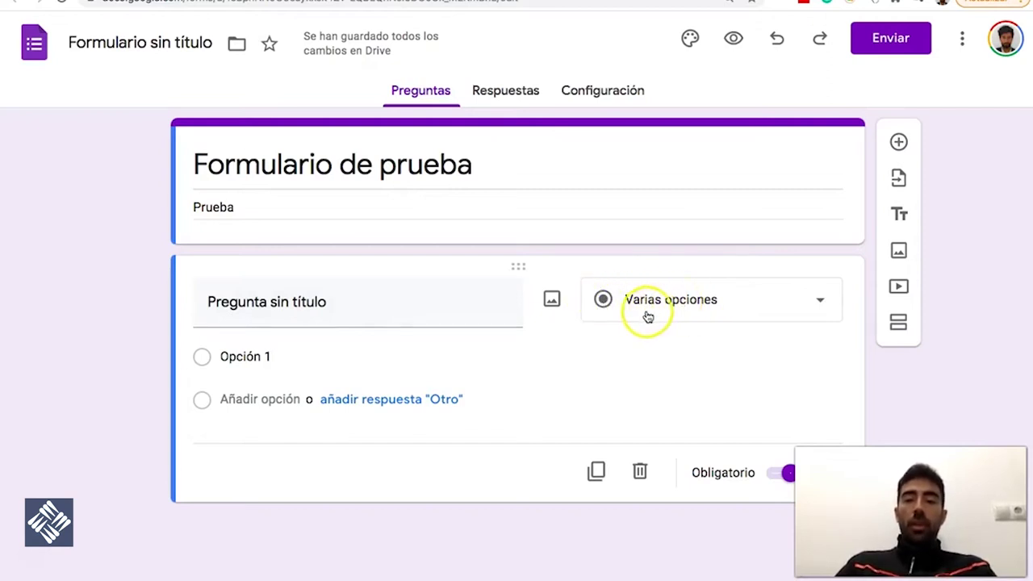
Retitle the first question '¿En qué curso estás?'
left_click(326, 305)
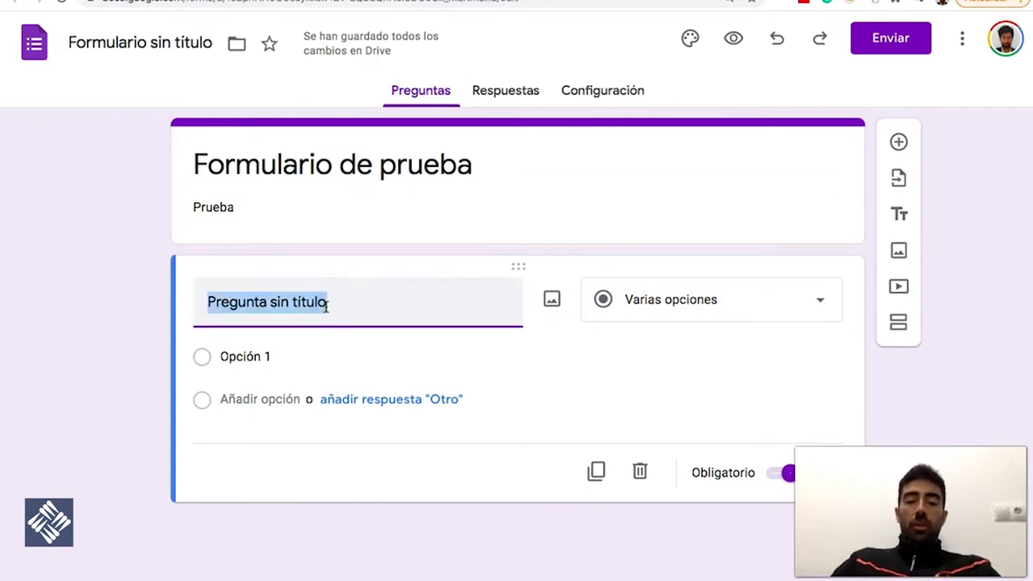
type("Prueba 1")
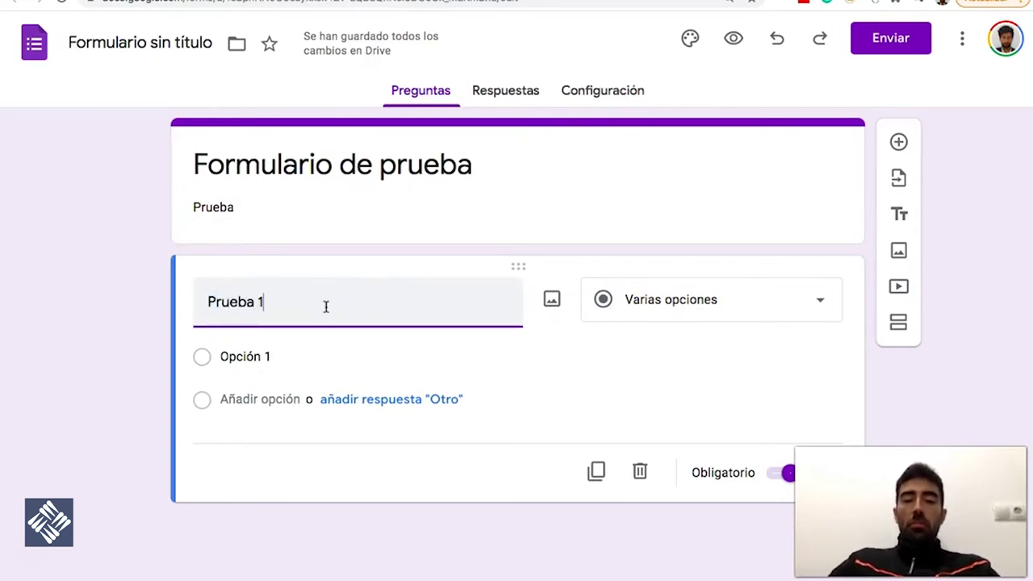
type("¿")
key("ctrl+a")
key("BackSpace")
type("¿")
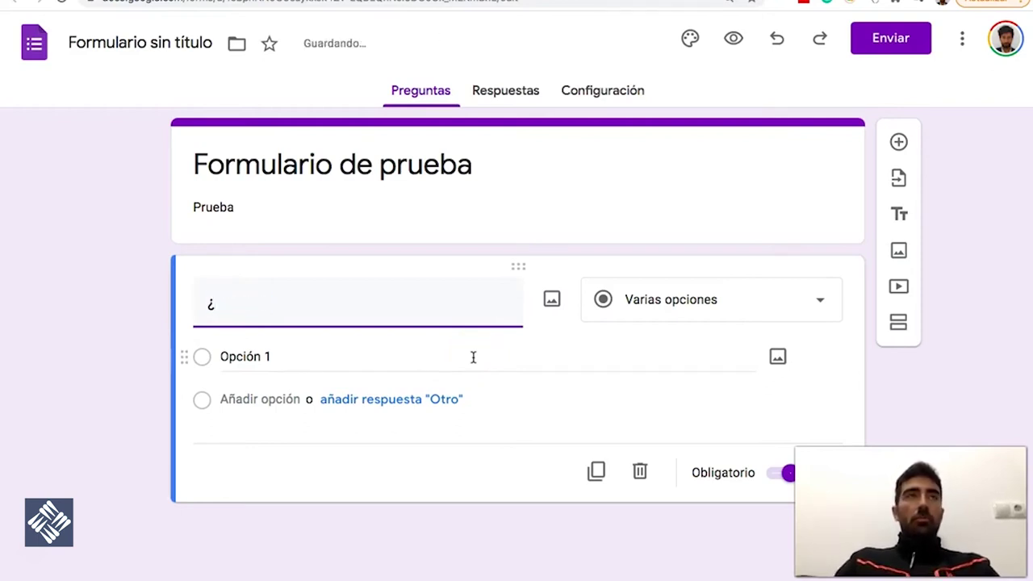
type("En qu")
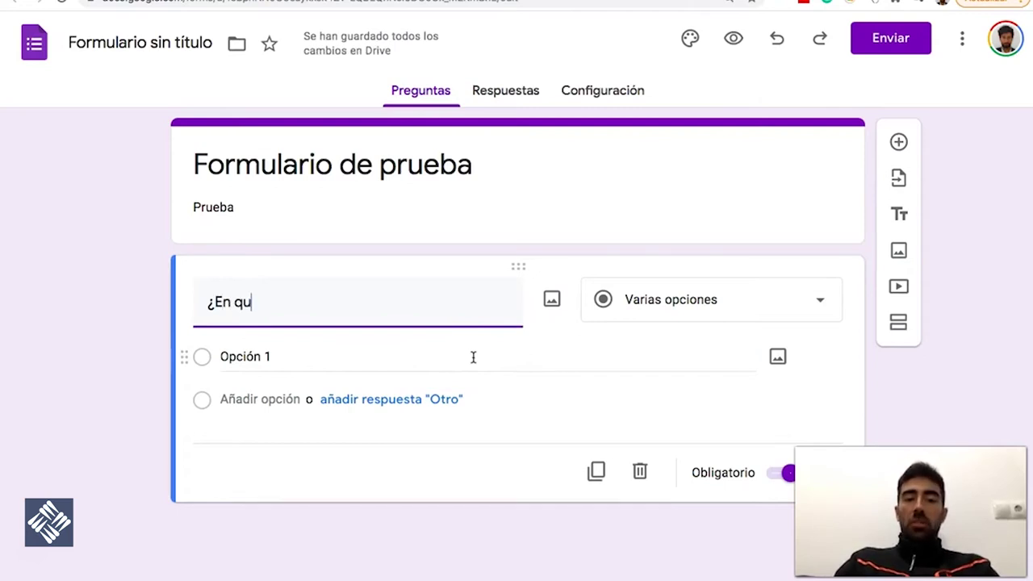
type("é curso estás?")
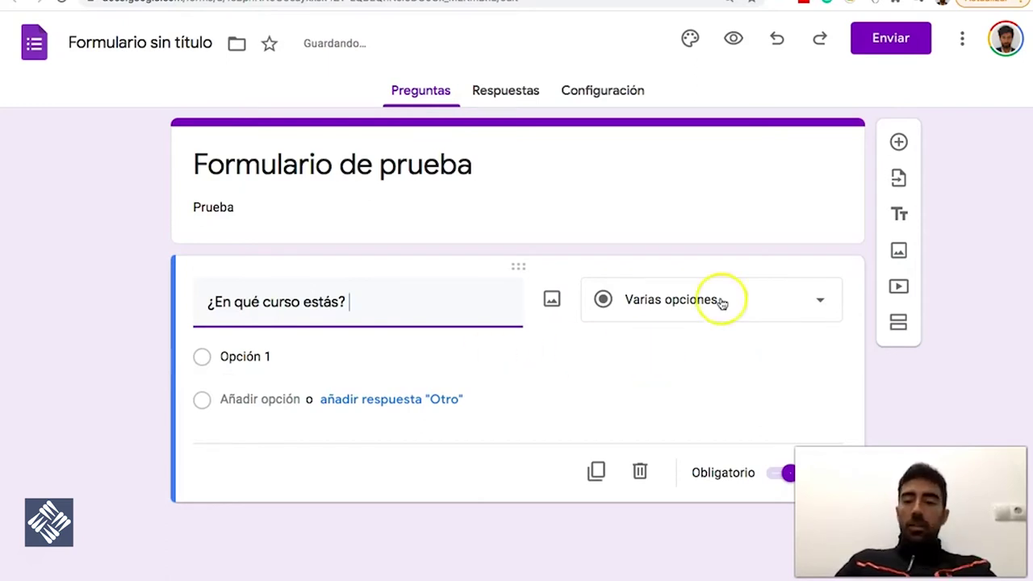
Fill in the answer choices 1º, 2º, 3º and 4º
left_click(269, 360)
type("1º")
left_click(315, 357)
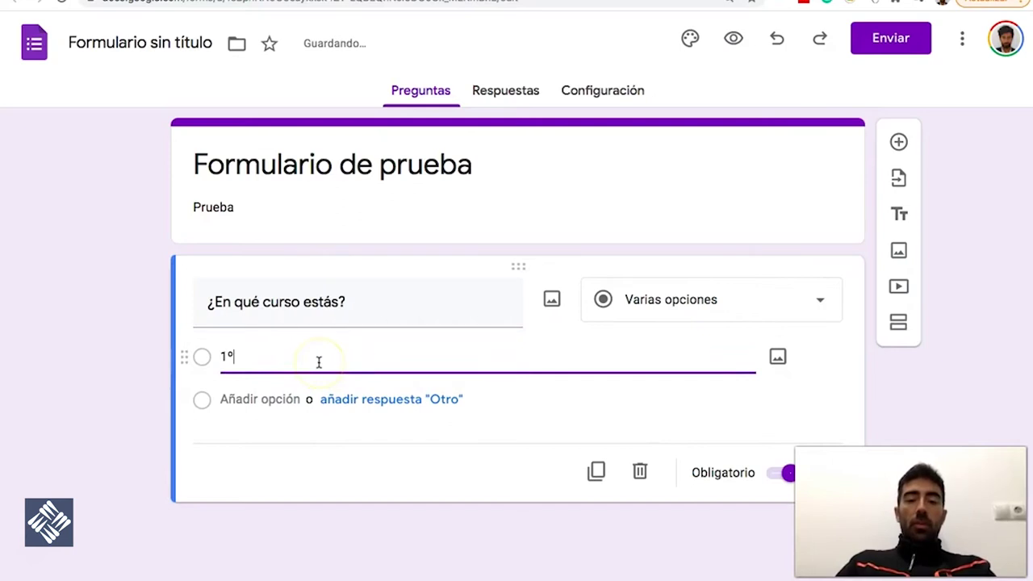
key("Tab")
left_click(368, 360)
key("Tab")
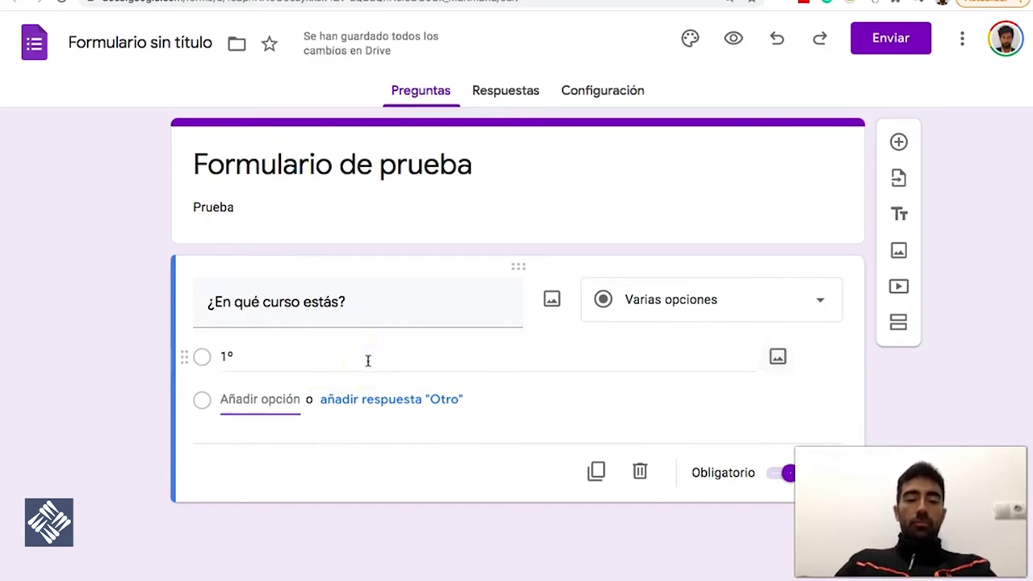
type("2º")
left_click(261, 441)
type("3º")
left_click(258, 484)
type("4º")
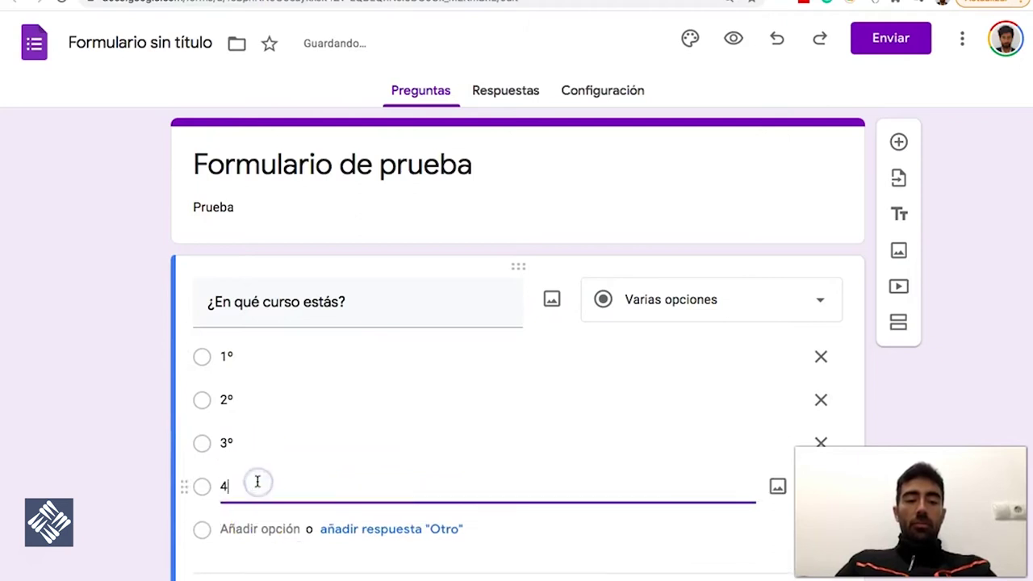
Add an 'Otra…' answer option to the course question
left_click(545, 534)
scroll(544, 534, "down", 3)
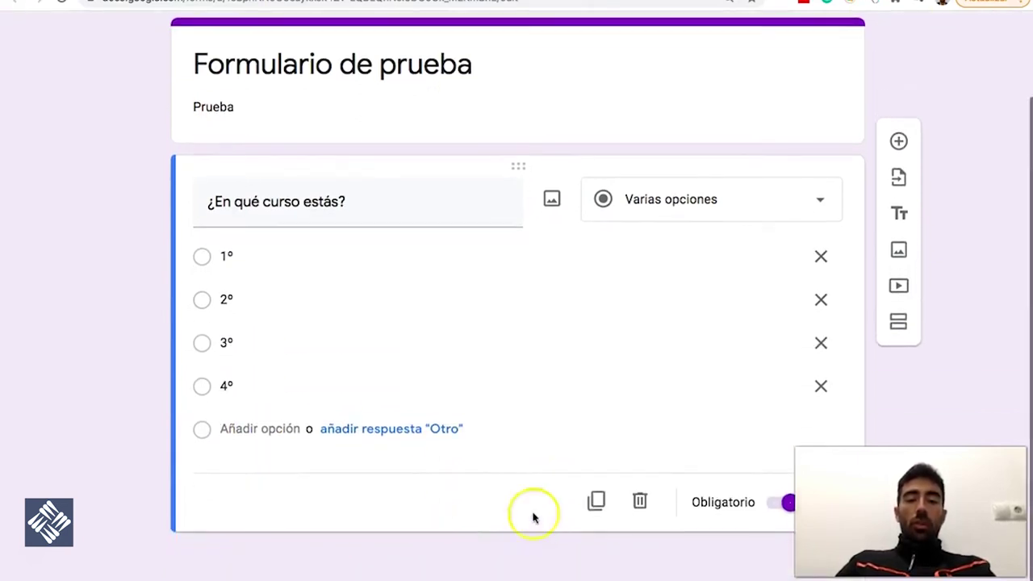
left_click(352, 434)
left_click(213, 434)
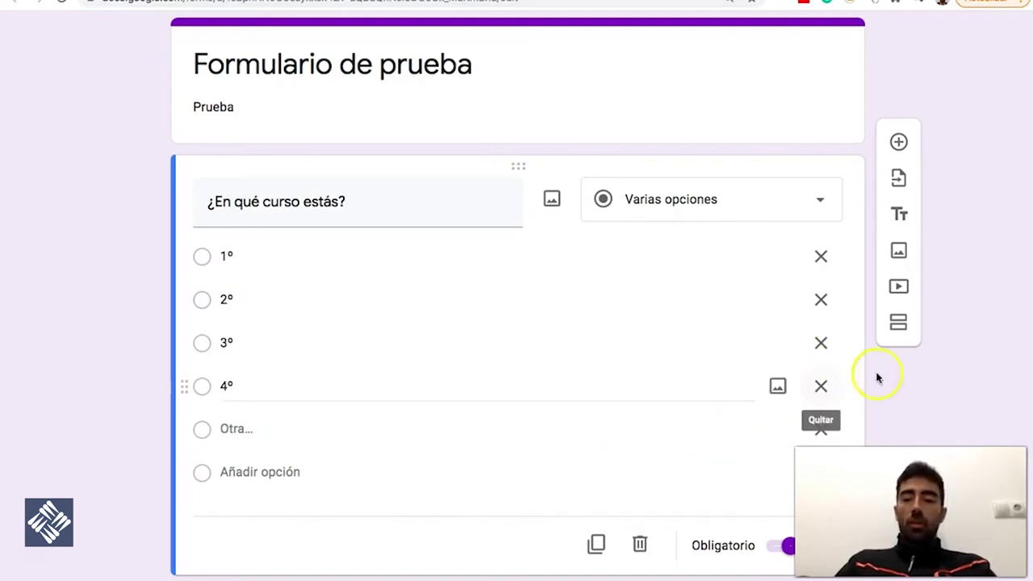
scroll(969, 378, "down", 1)
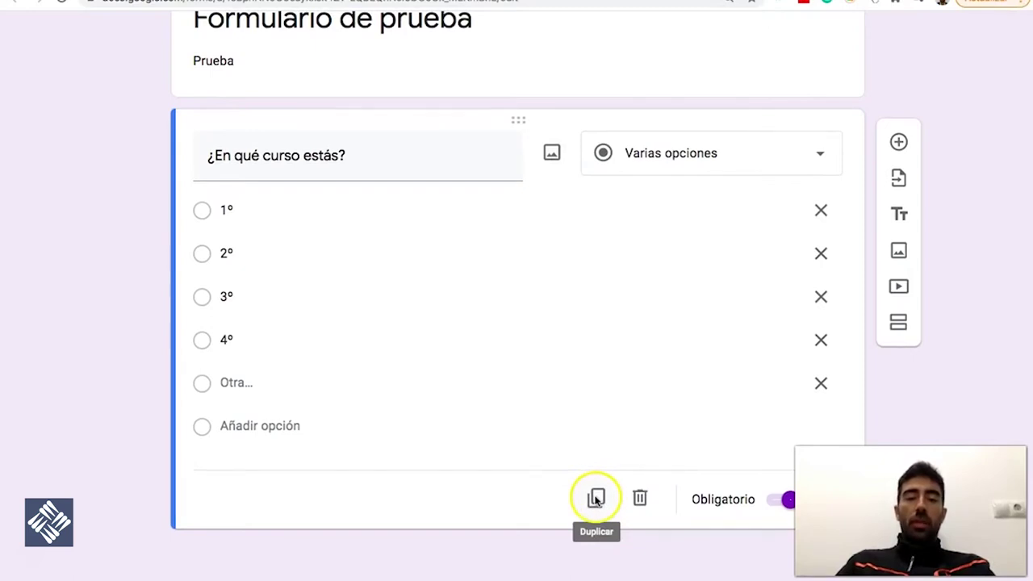
Duplicate the course question and turn the copy into '¿En qué letra?' with choices A, B, C
left_click(596, 498)
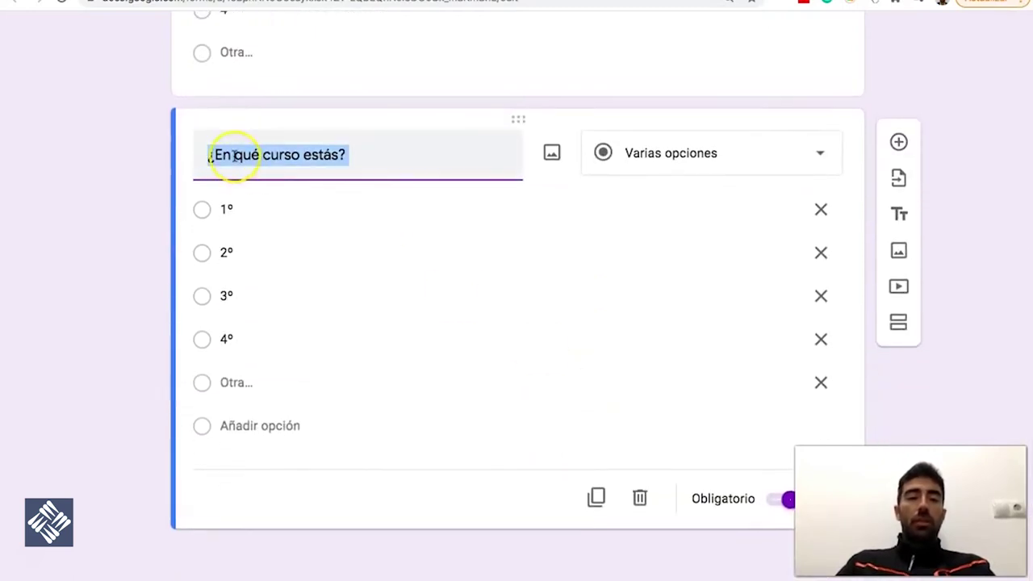
type("¿En qué le")
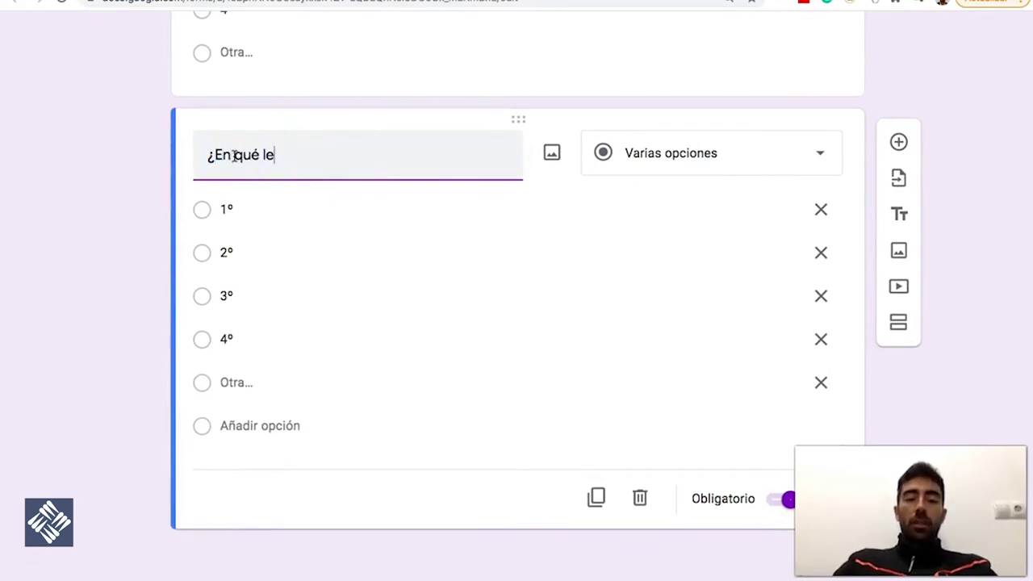
left_click(277, 223)
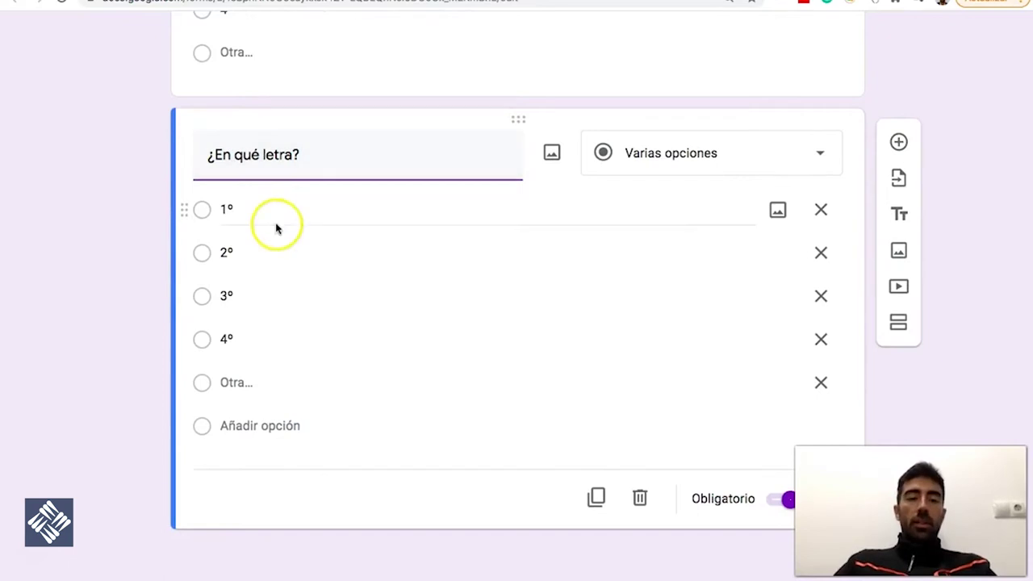
double_click(272, 210)
type("A")
key("Tab")
key("Tab")
key("Tab")
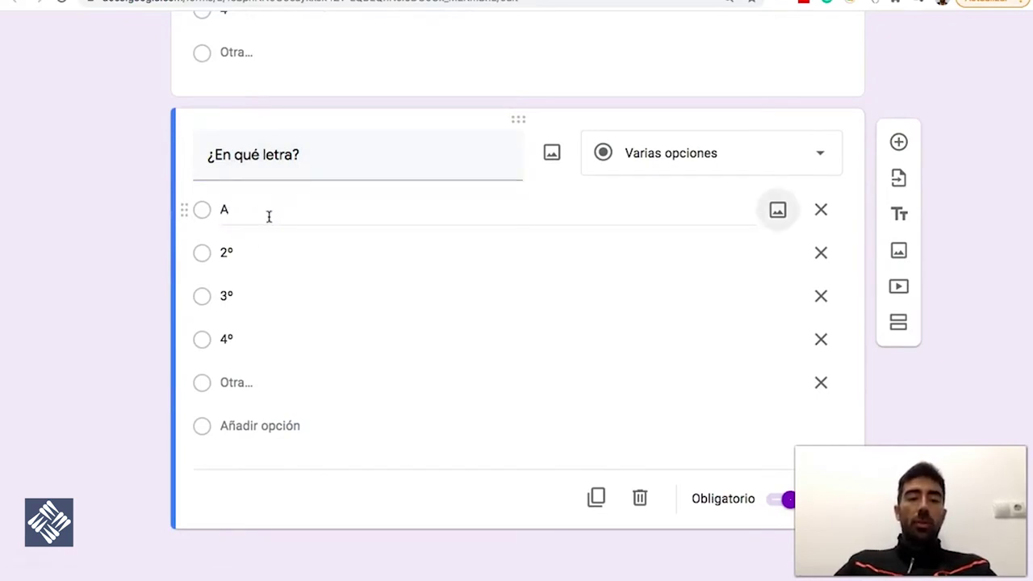
key("Tab")
key("Tab")
key("Tab")
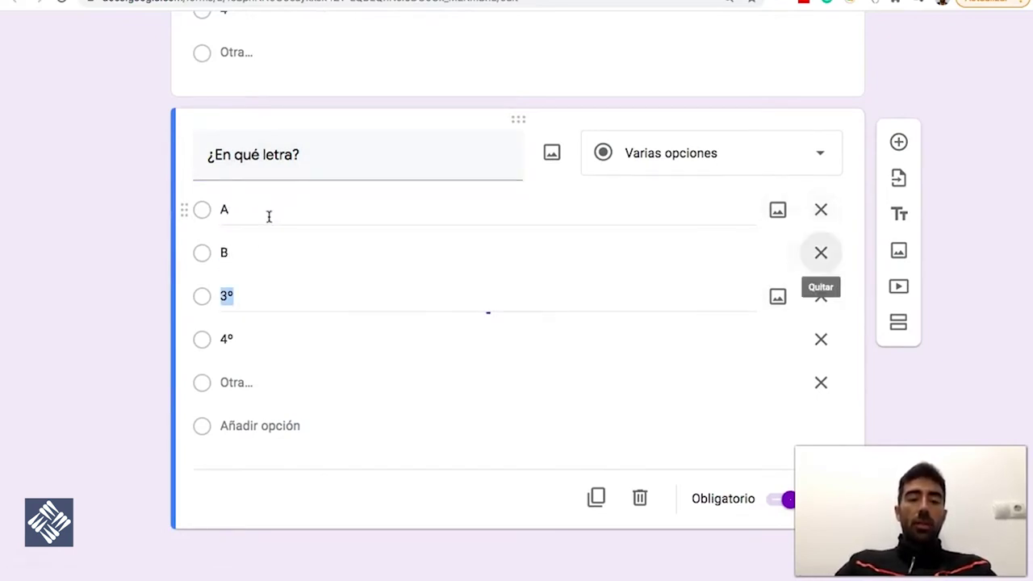
type("C")
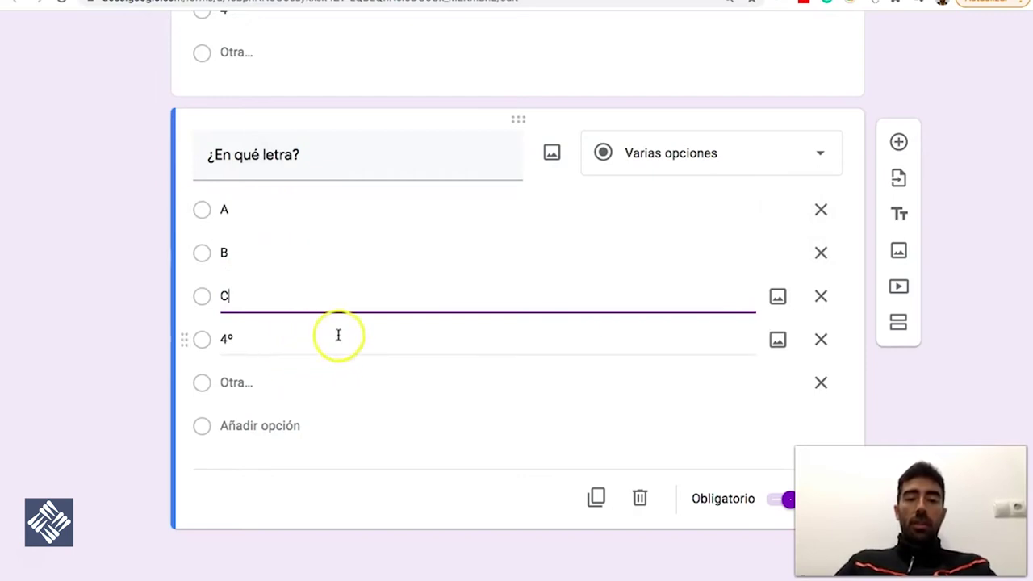
left_click(821, 340)
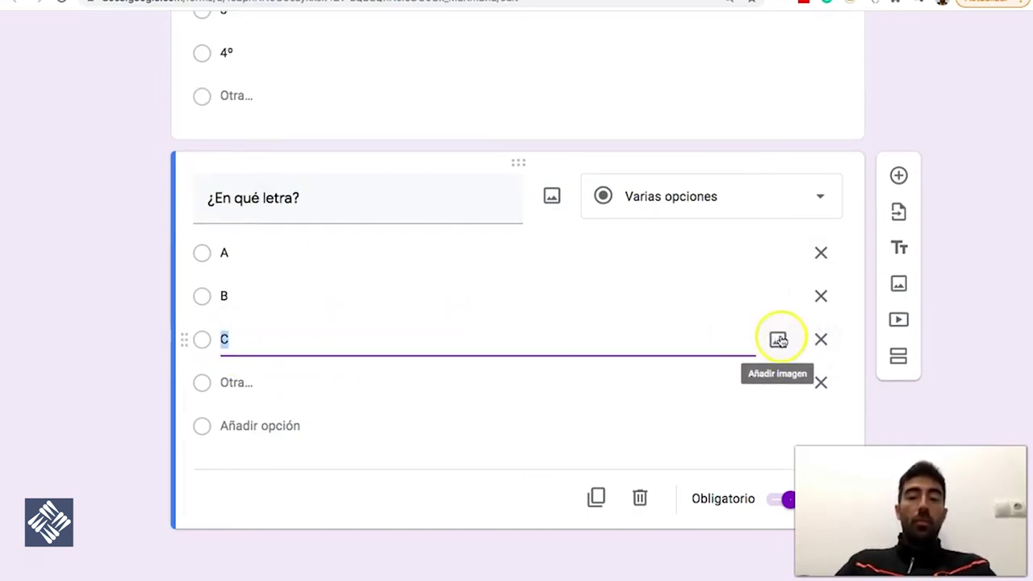
left_click(861, 277)
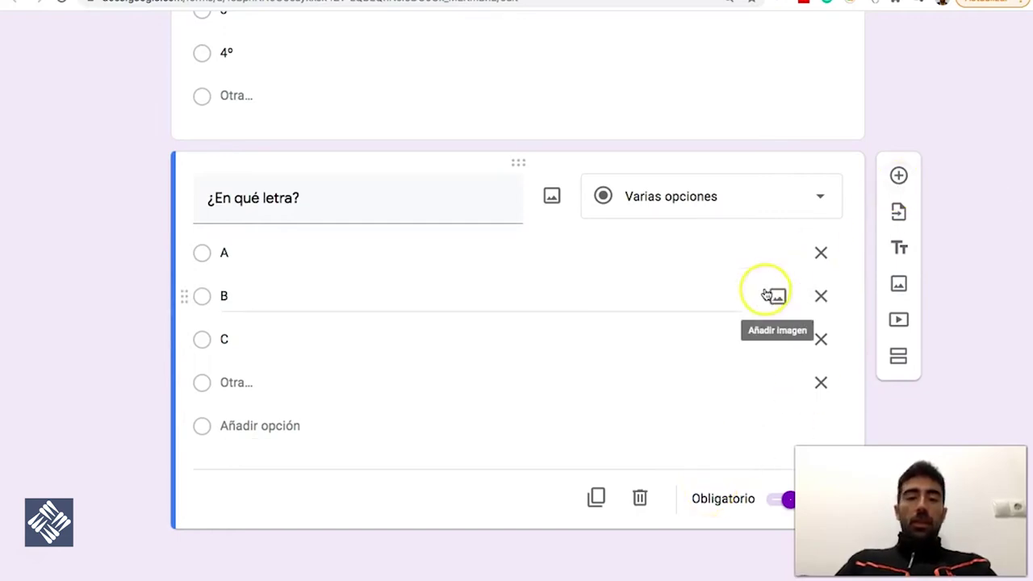
Duplicate the '¿En qué letra?' question
scroll(766, 294, "up", 5)
scroll(765, 295, "down", 5)
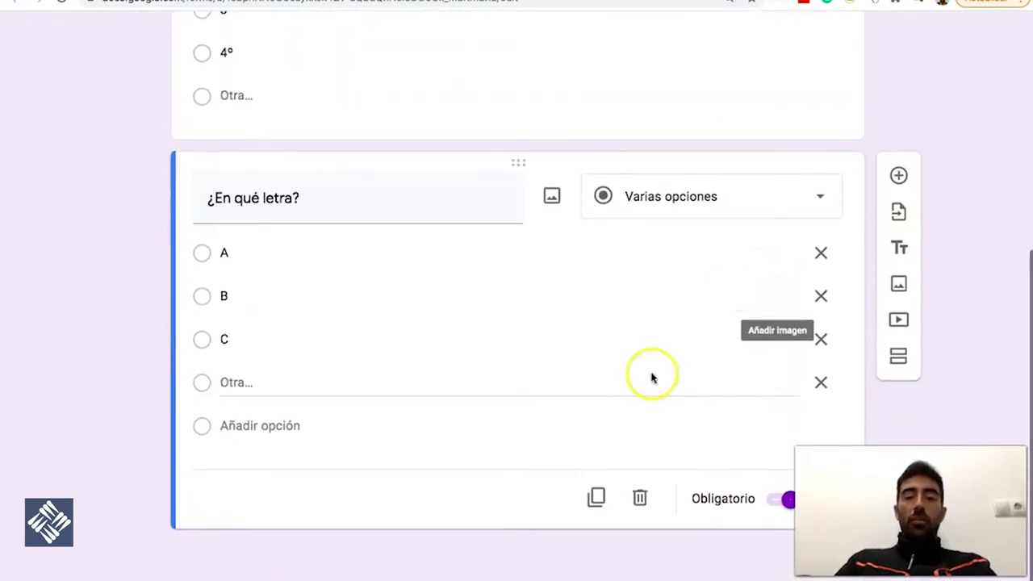
left_click(596, 499)
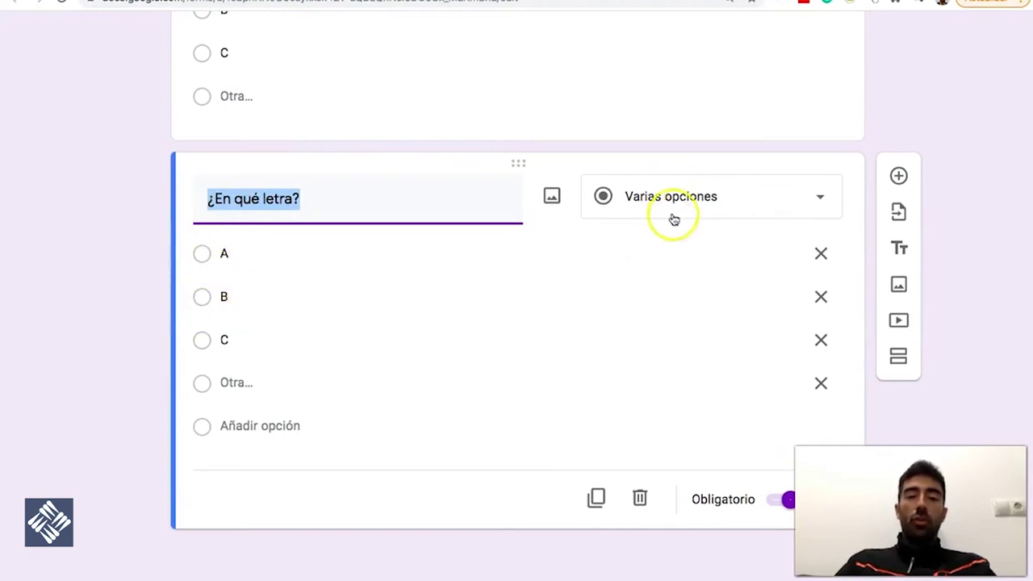
Change the '¿En qué curso estás?' question to the Casillas (checkbox) type
left_click(671, 211)
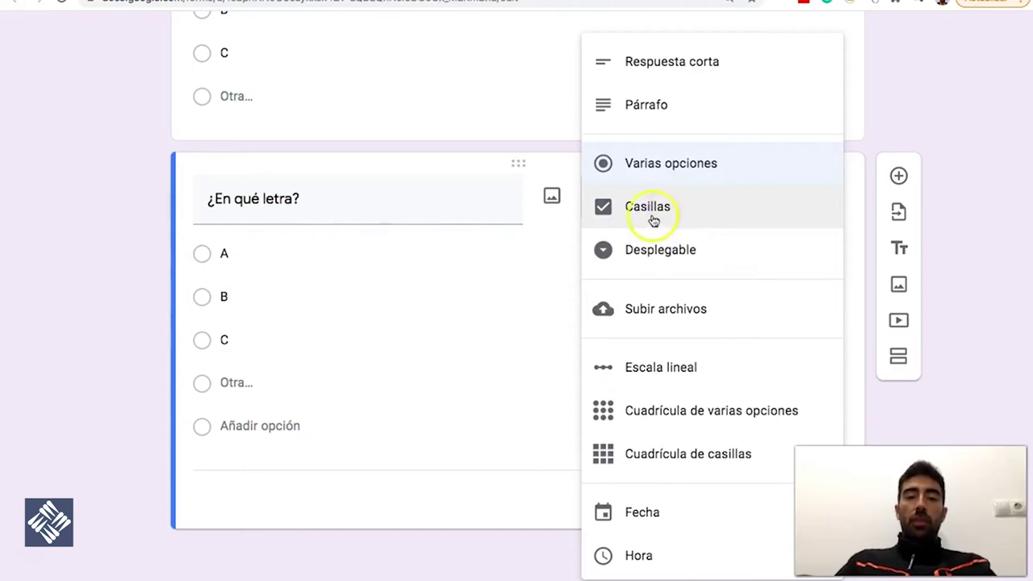
left_click(875, 136)
scroll(873, 131, "up", 4)
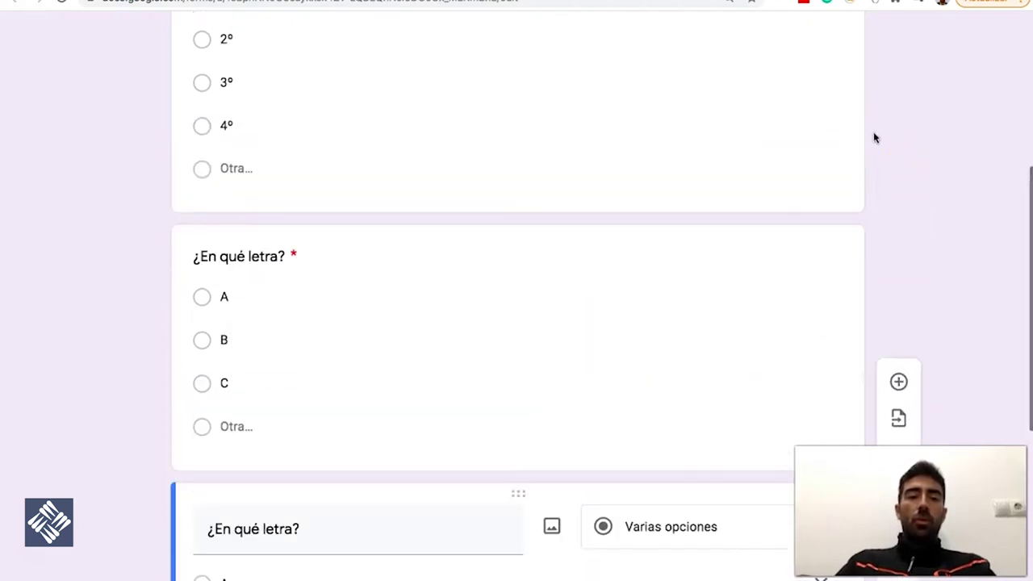
scroll(873, 131, "up", 3)
left_click(393, 196)
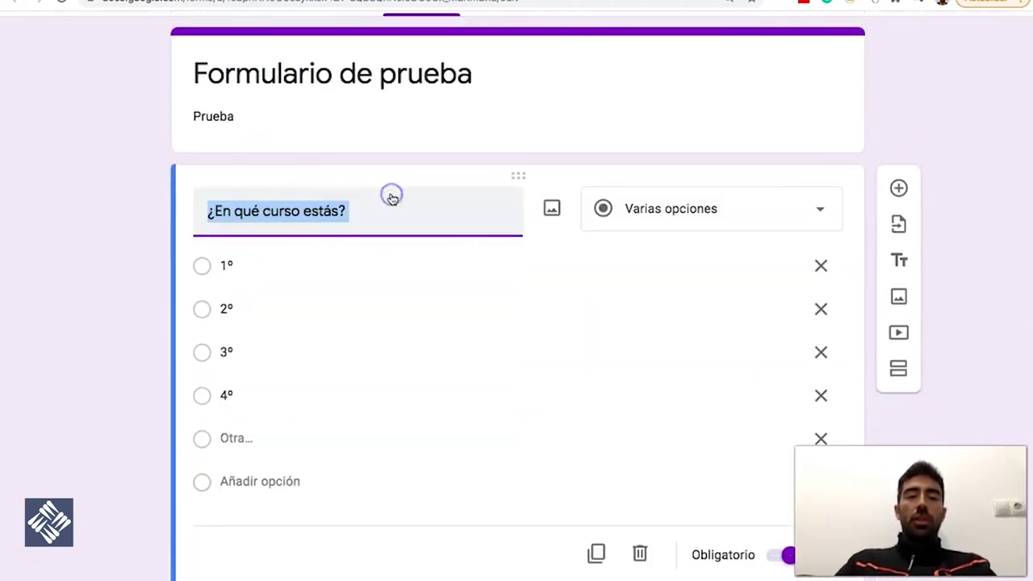
left_click(724, 217)
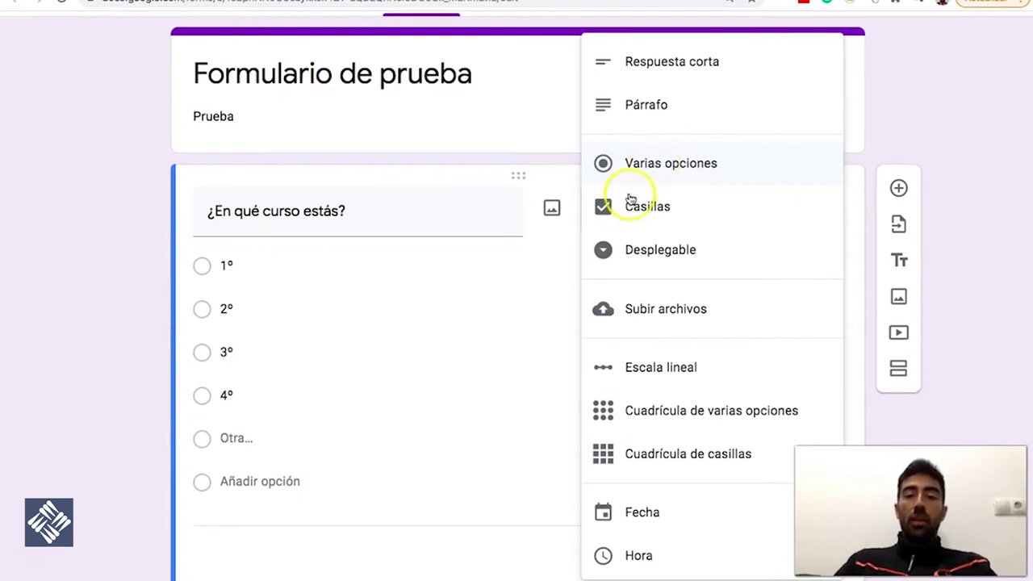
left_click(650, 208)
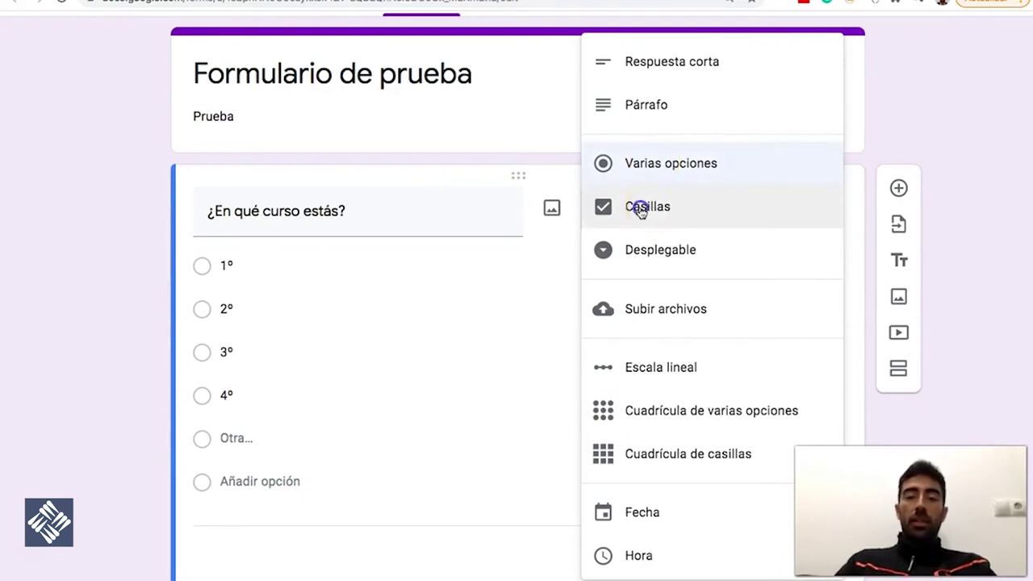
left_click(207, 258)
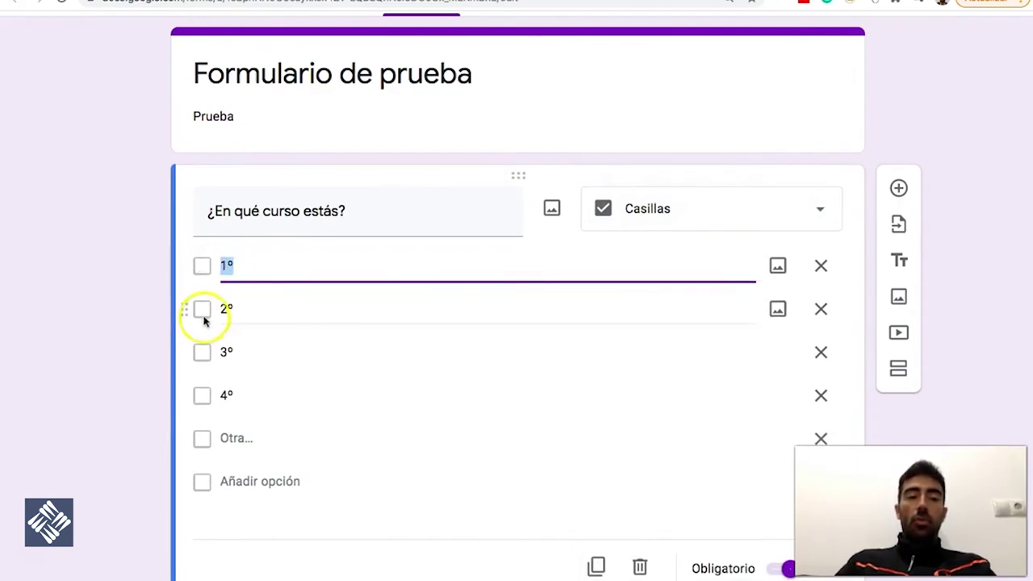
left_click(936, 123)
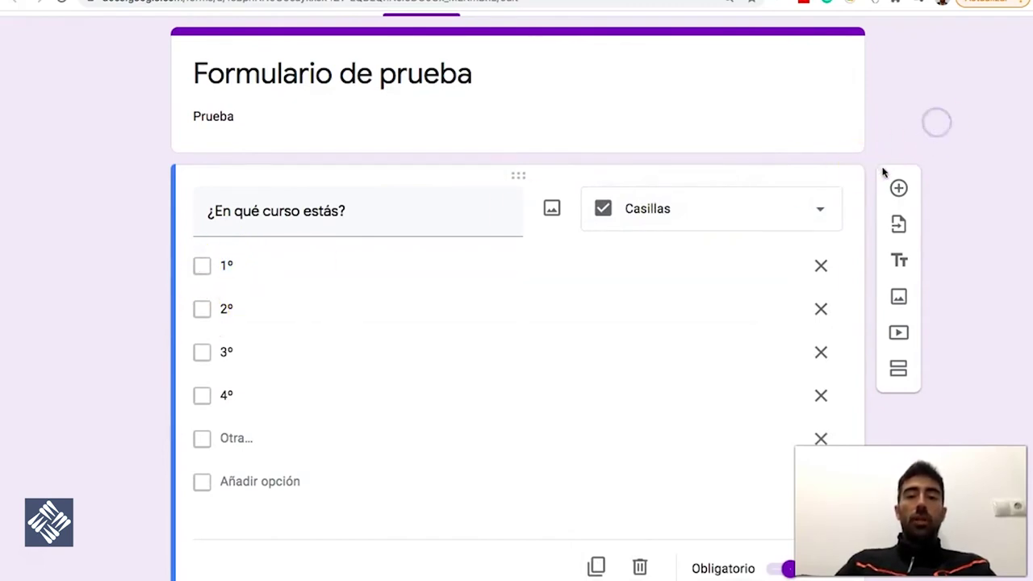
Delete the duplicated '¿En qué letra?' question
scroll(869, 281, "down", 8)
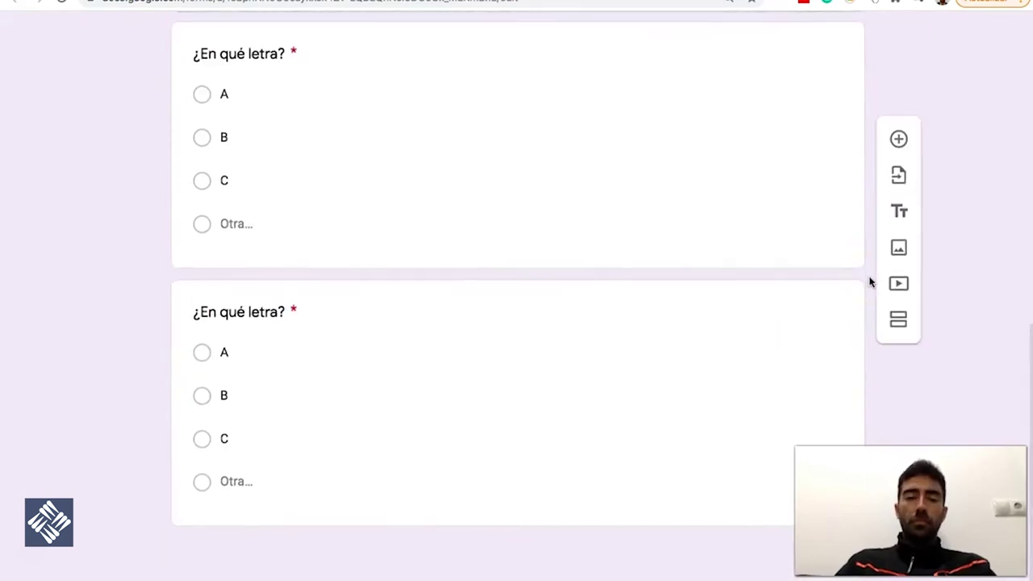
left_click(528, 330)
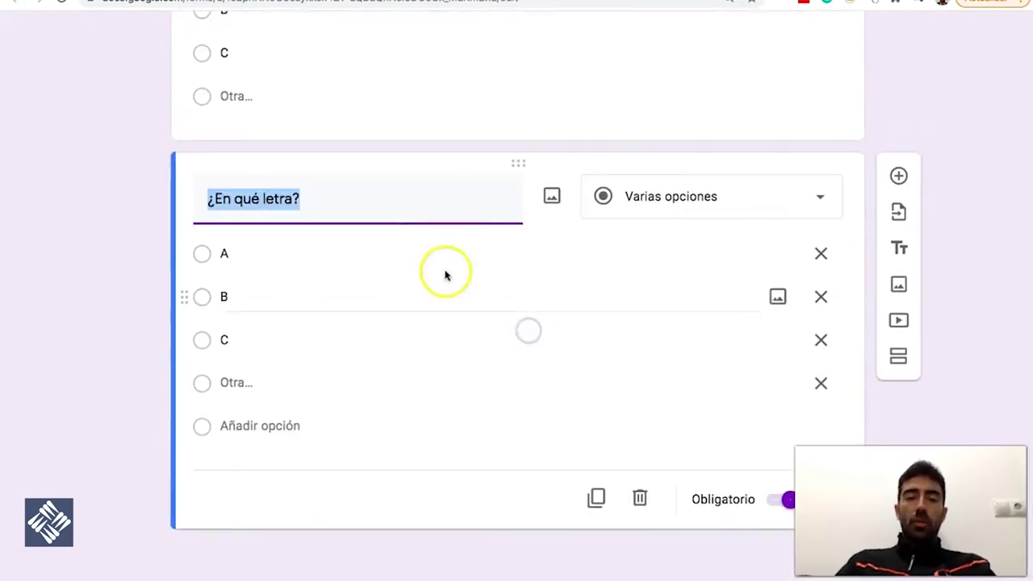
left_click(634, 501)
scroll(551, 339, "up", 4)
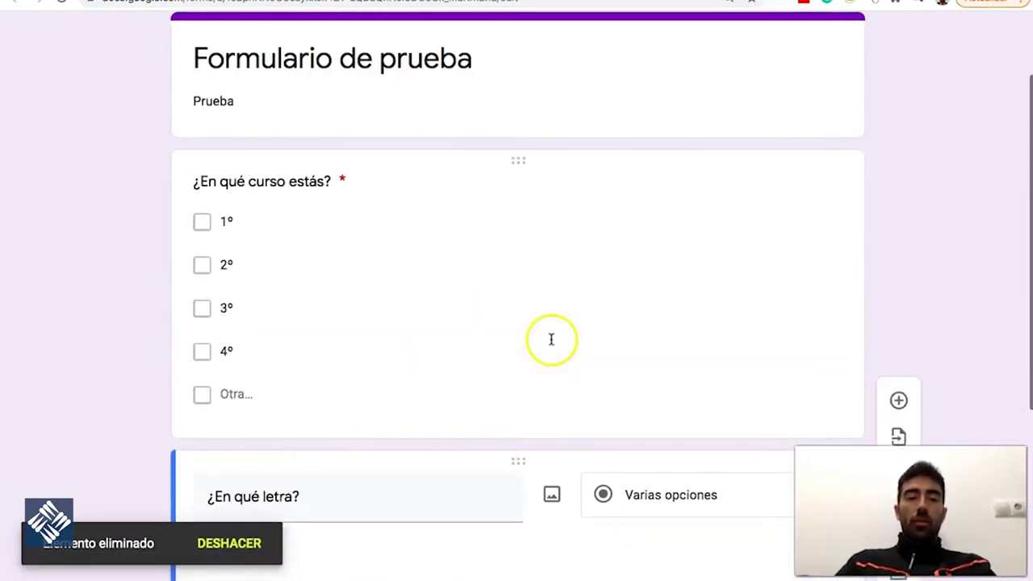
scroll(360, 316, "down", 4)
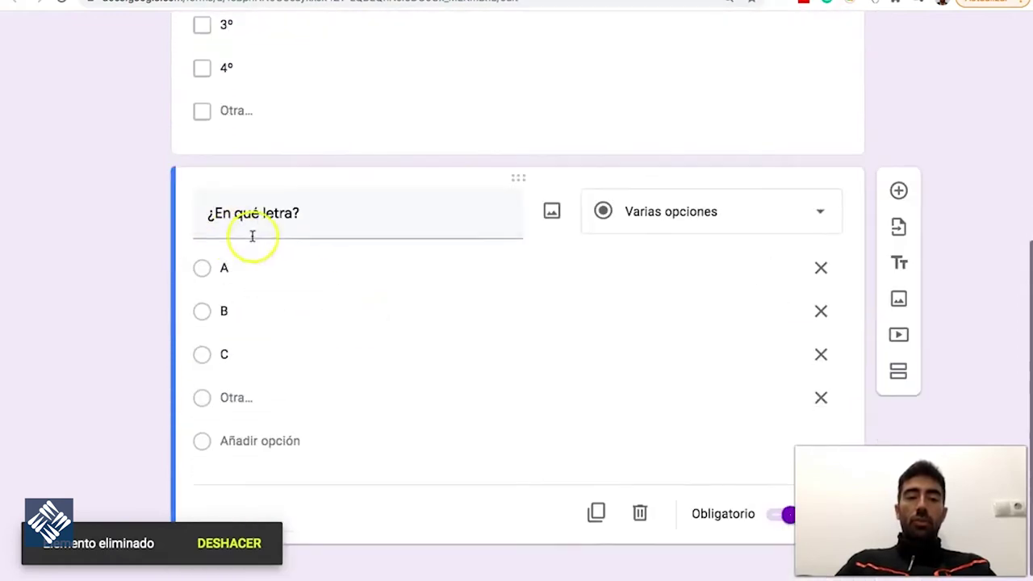
scroll(544, 380, "down", 1)
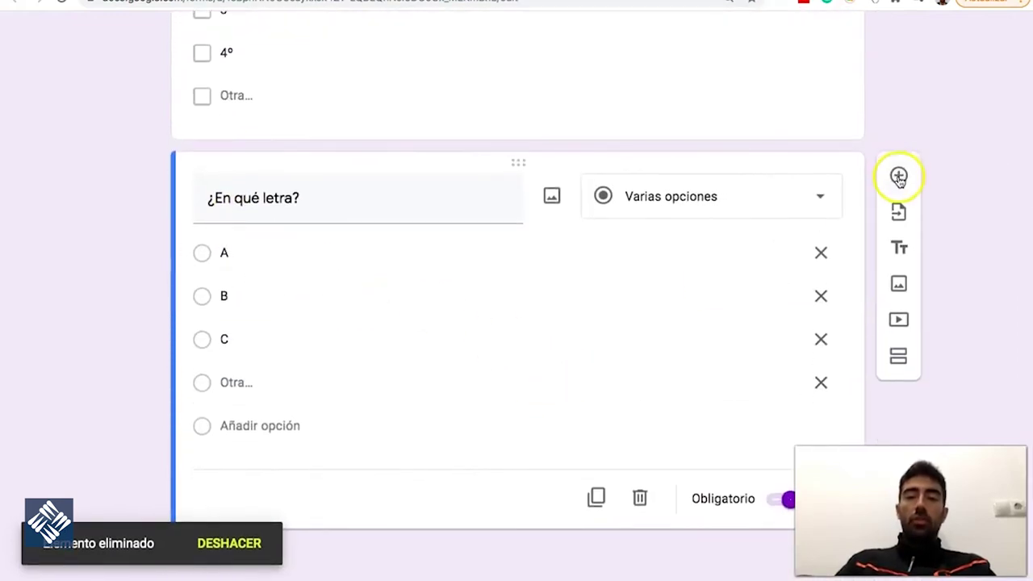
Add a new Desplegable (dropdown) question titled '¿En qué curso estás?'
left_click(899, 175)
scroll(694, 290, "down", 2)
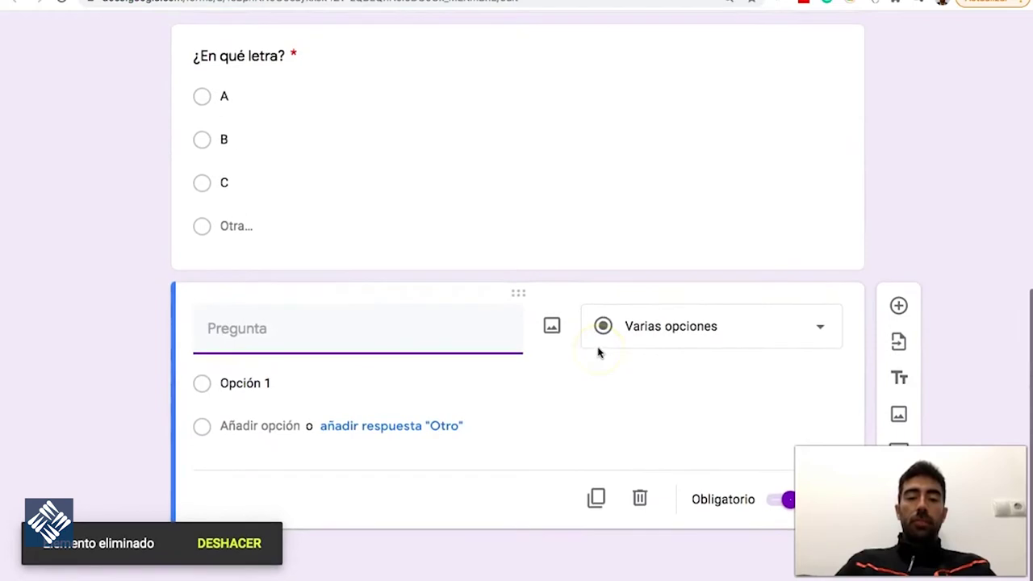
left_click(685, 331)
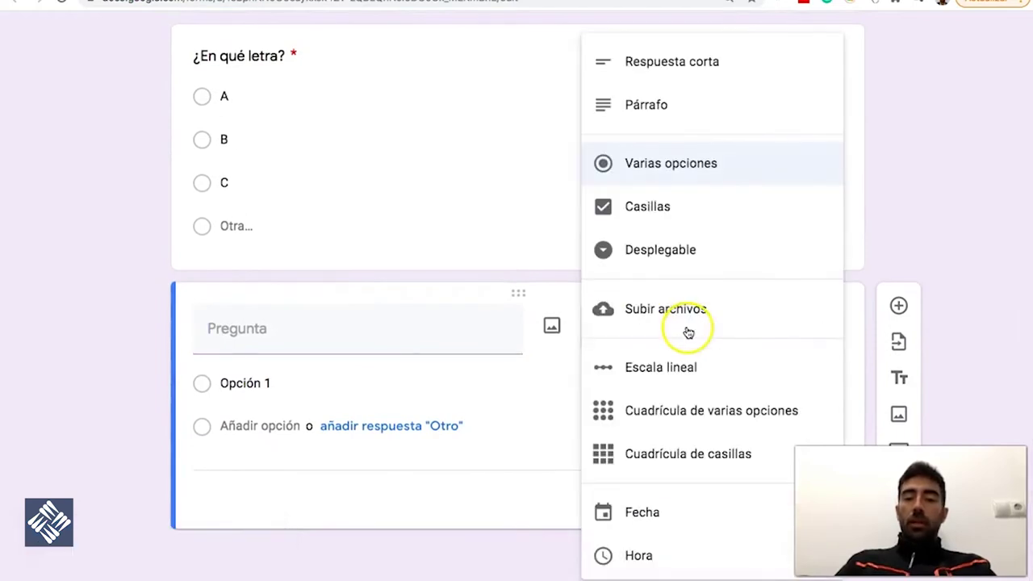
left_click(652, 256)
left_click(281, 334)
type("¿")
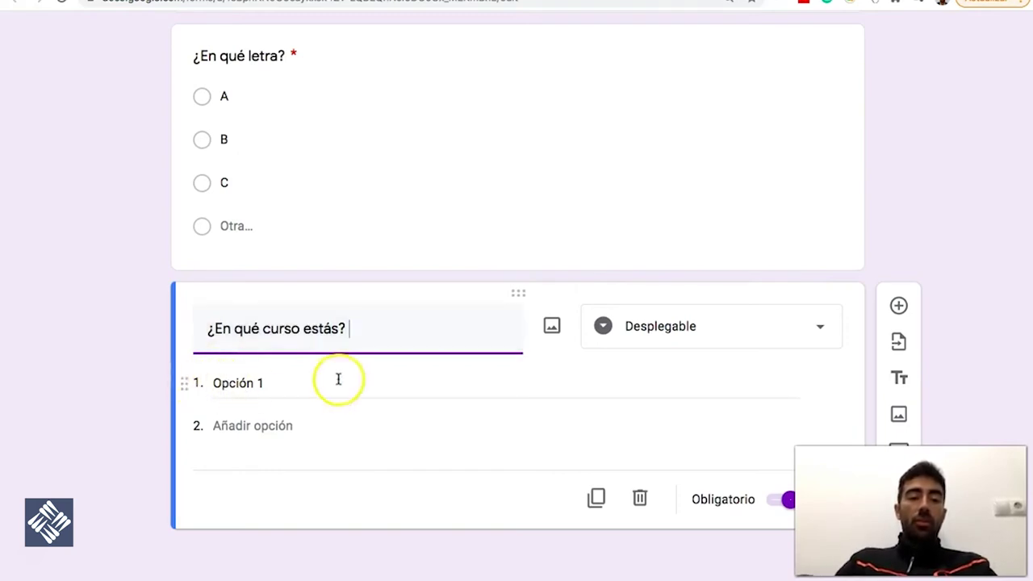
Give the dropdown the options 1º, 2º, 3º and 4º
left_click(250, 384)
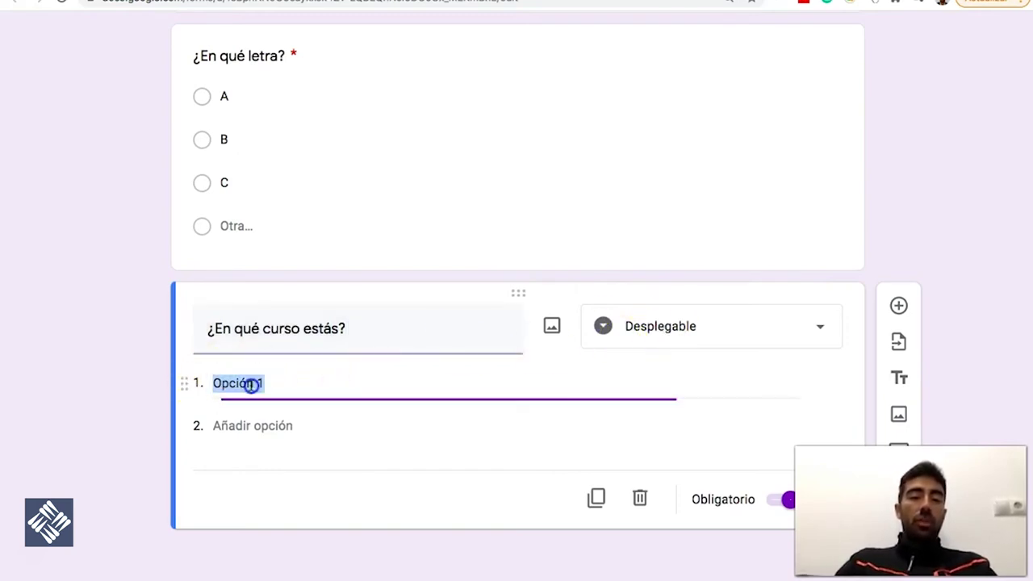
type("1º")
left_click(252, 428)
type("2º")
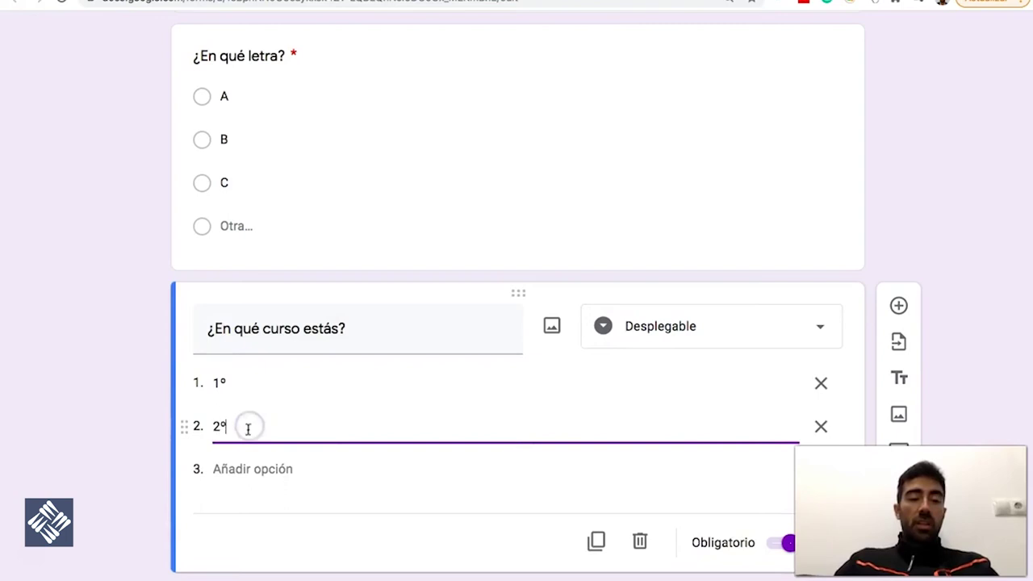
left_click(237, 468)
type("3º")
left_click(242, 511)
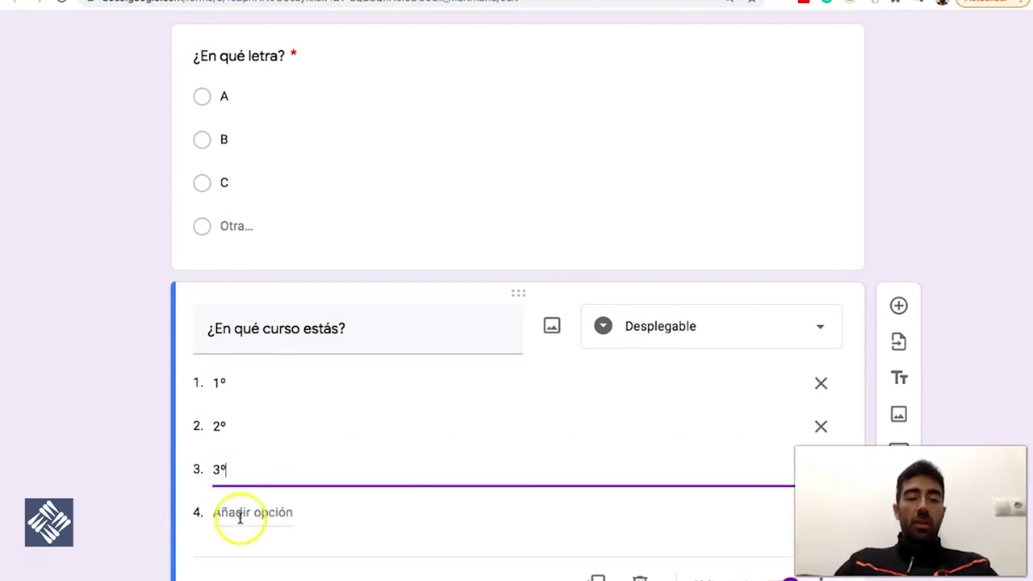
type("4º")
left_click(915, 209)
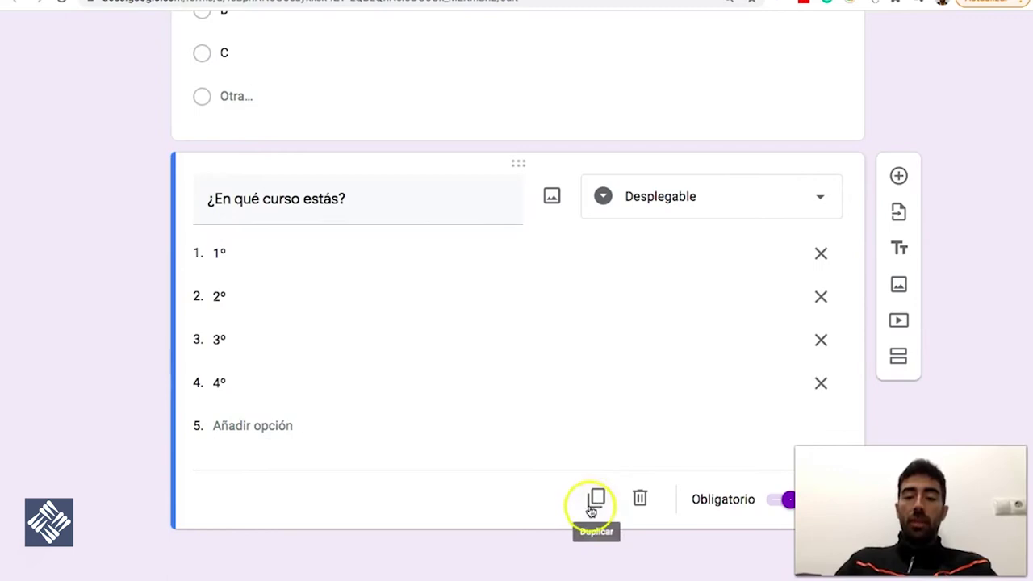
Add a Respuesta corta question titled 'Nombre y apellidos' and show its extra options
left_click(898, 175)
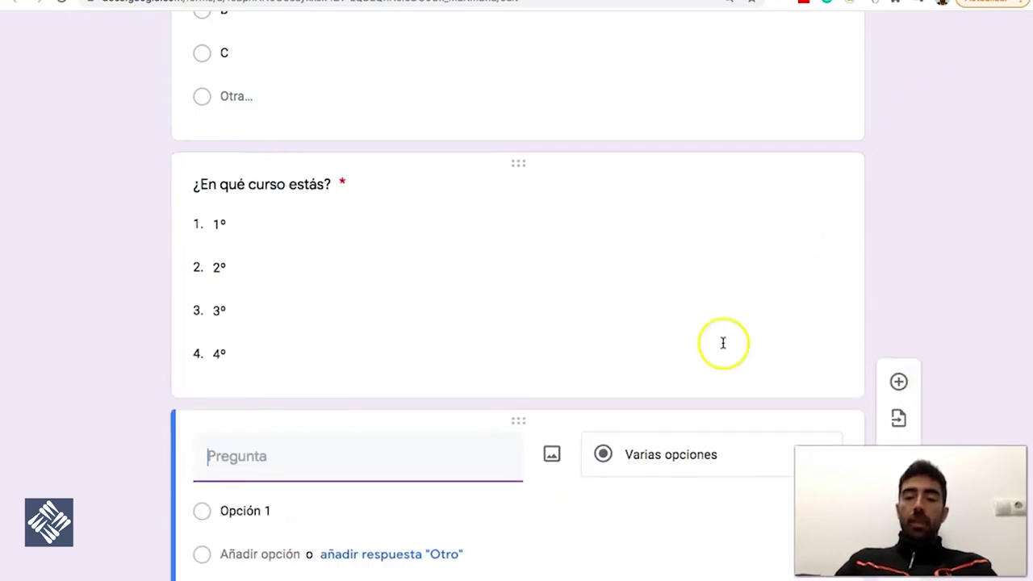
left_click(702, 330)
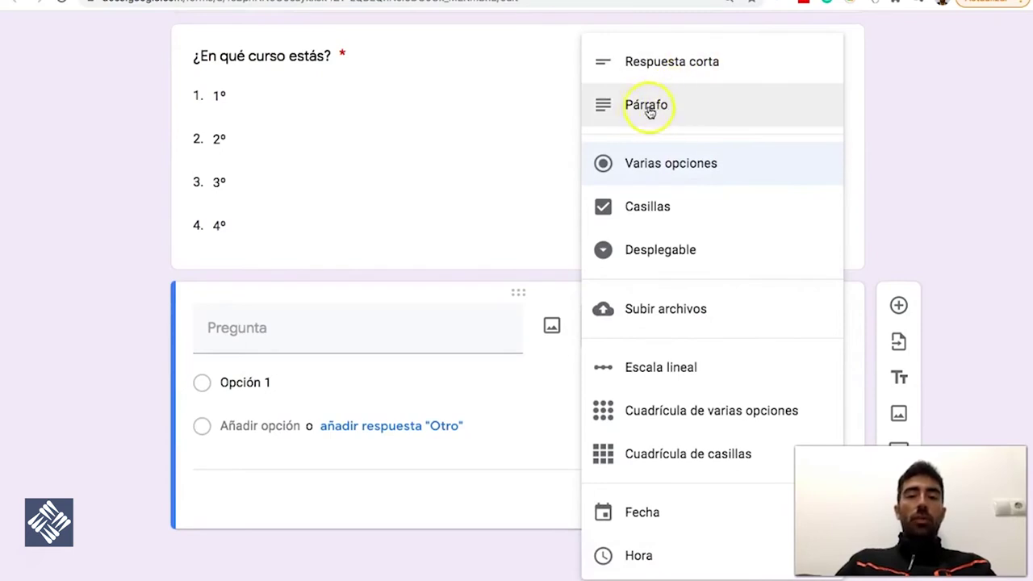
left_click(670, 62)
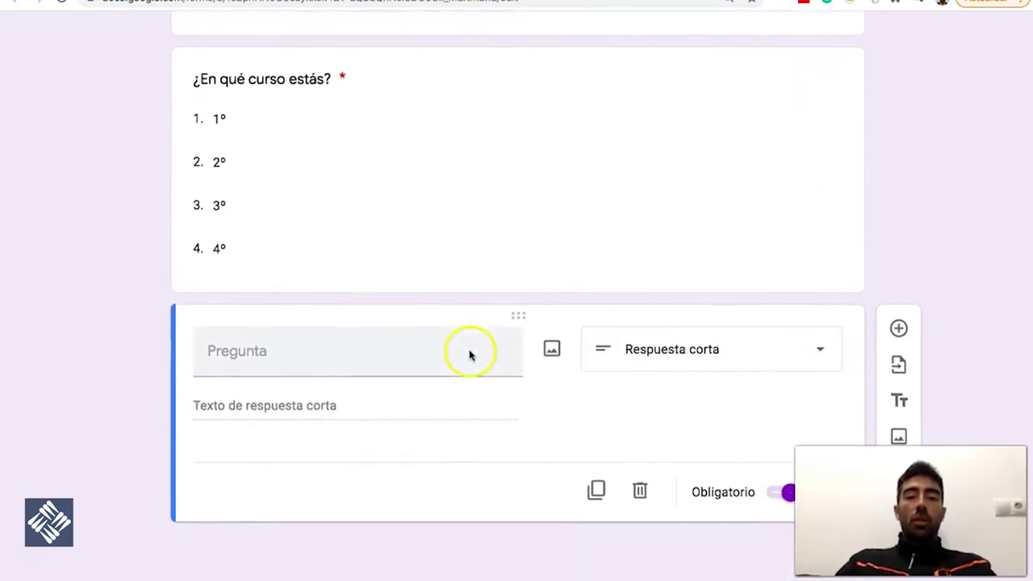
left_click(274, 356)
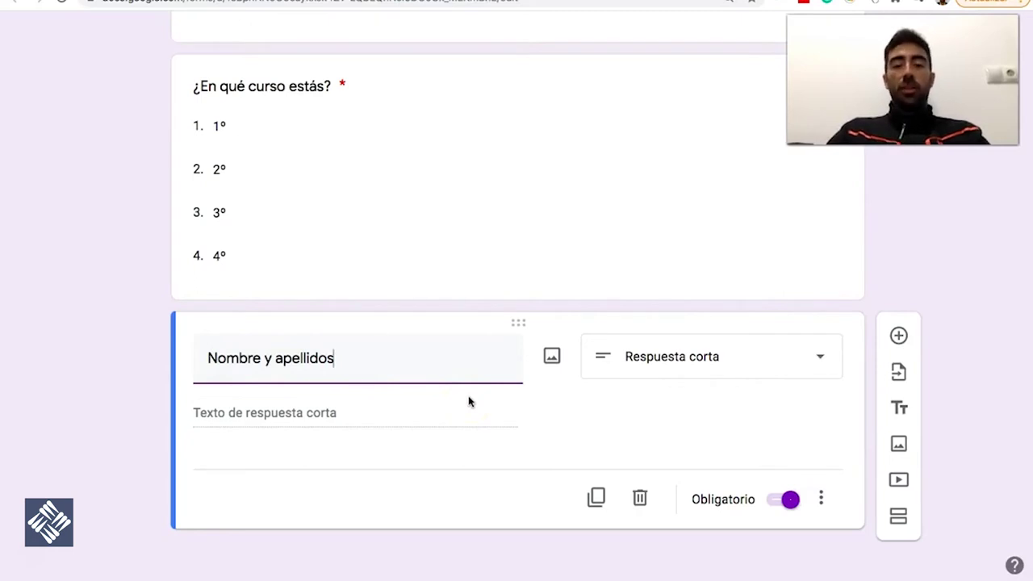
left_click(820, 499)
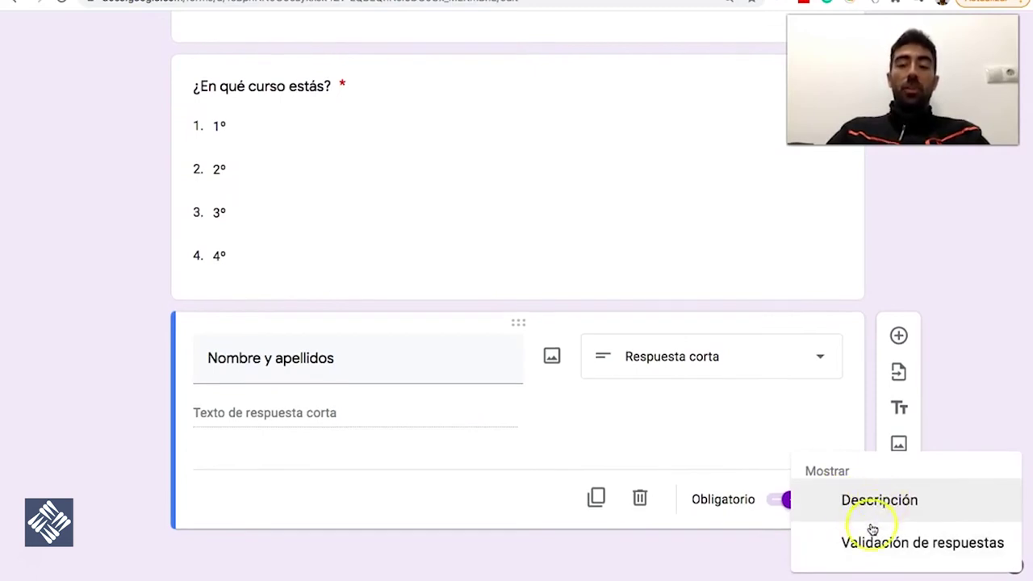
Set the name question's response validation to a minimum character length
left_click(915, 544)
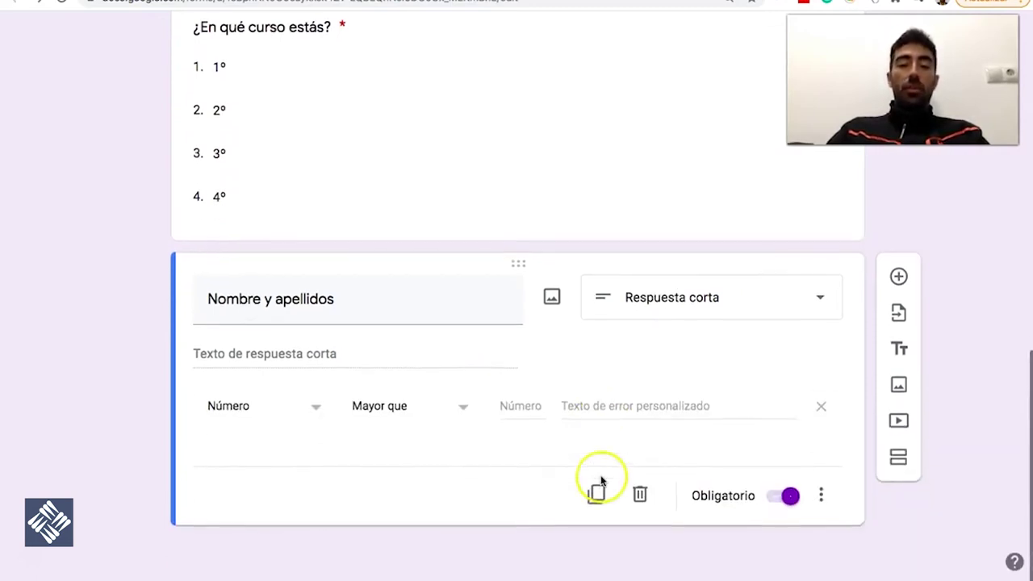
left_click(315, 405)
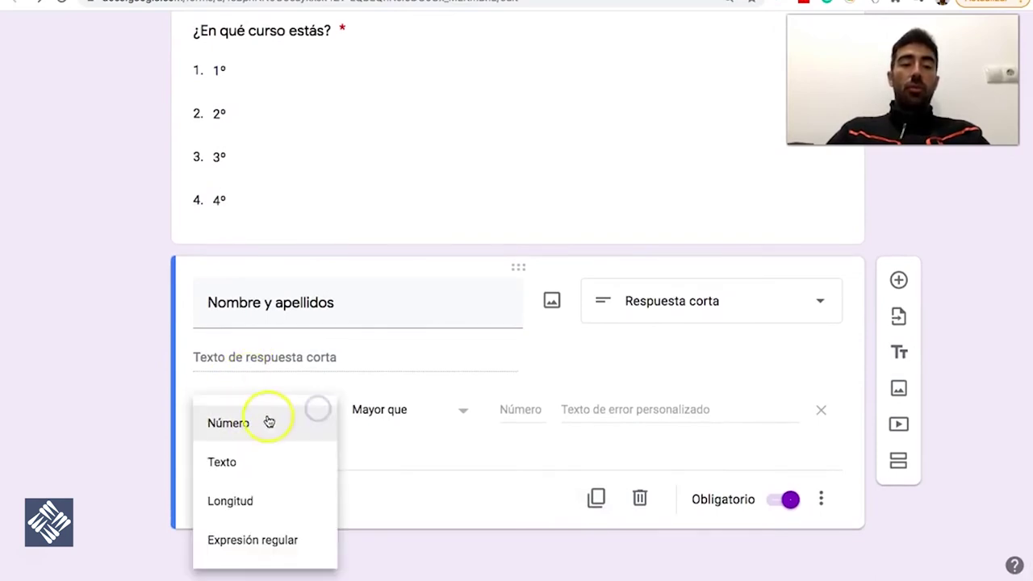
left_click(248, 465)
left_click(382, 415)
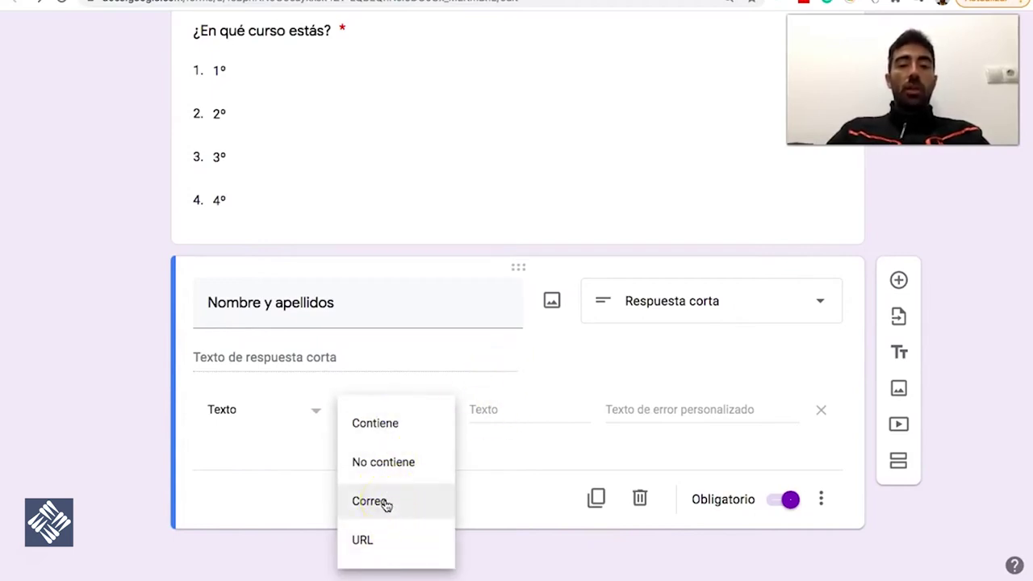
left_click(574, 360)
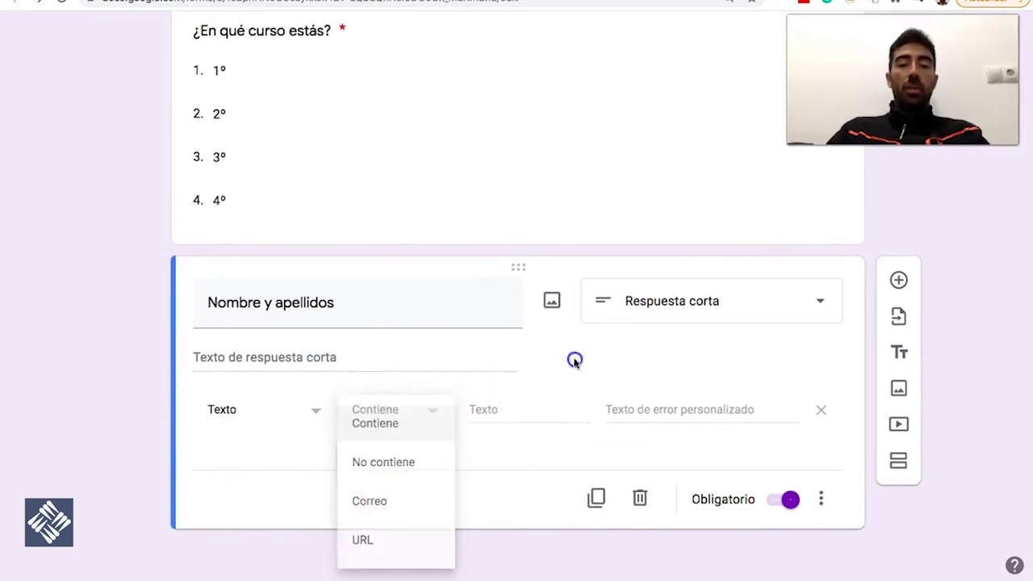
left_click(277, 416)
left_click(266, 450)
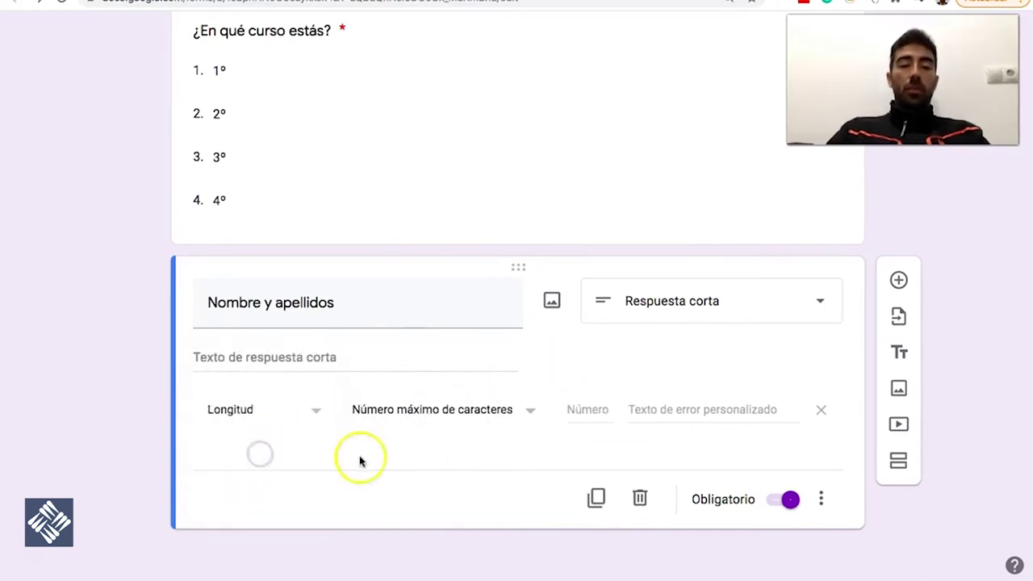
left_click(421, 411)
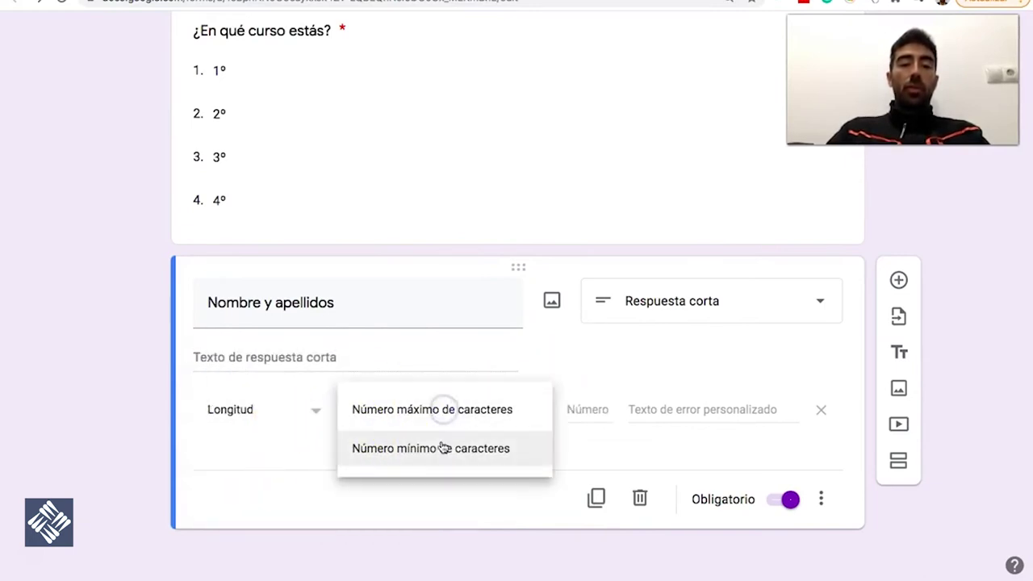
left_click(442, 445)
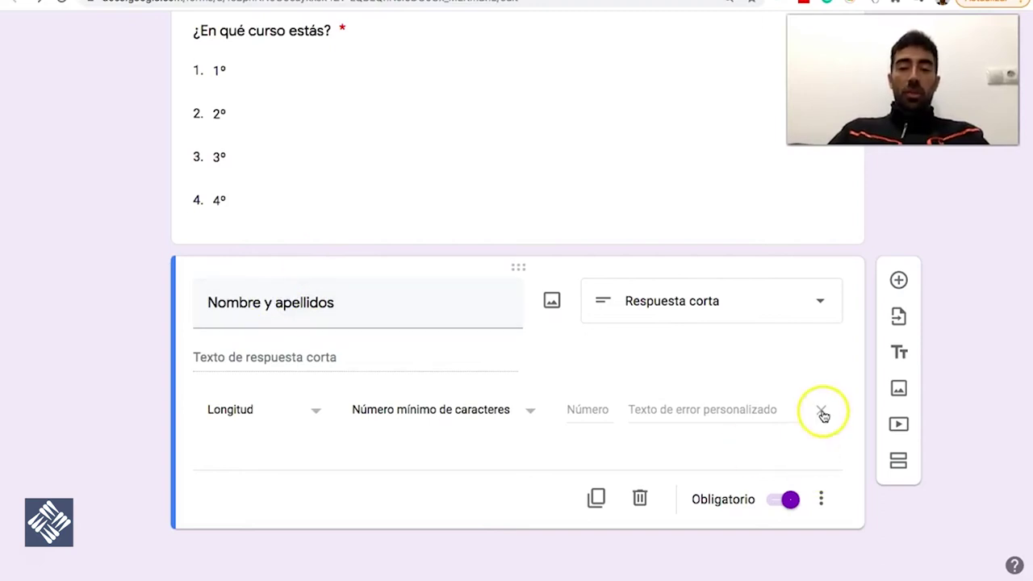
Remove the length validation rule and select 'y apellidos' in the title
left_click(822, 414)
triple_click(295, 356)
left_click_drag(263, 357, 357, 360)
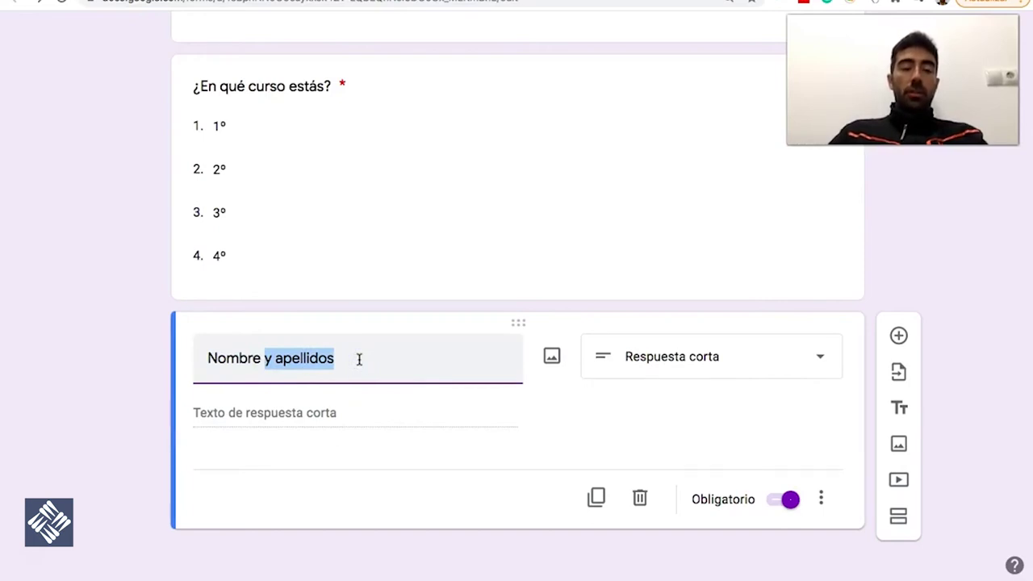
Rename the name question to 'Apellido 1'
left_click_drag(287, 365, 173, 357)
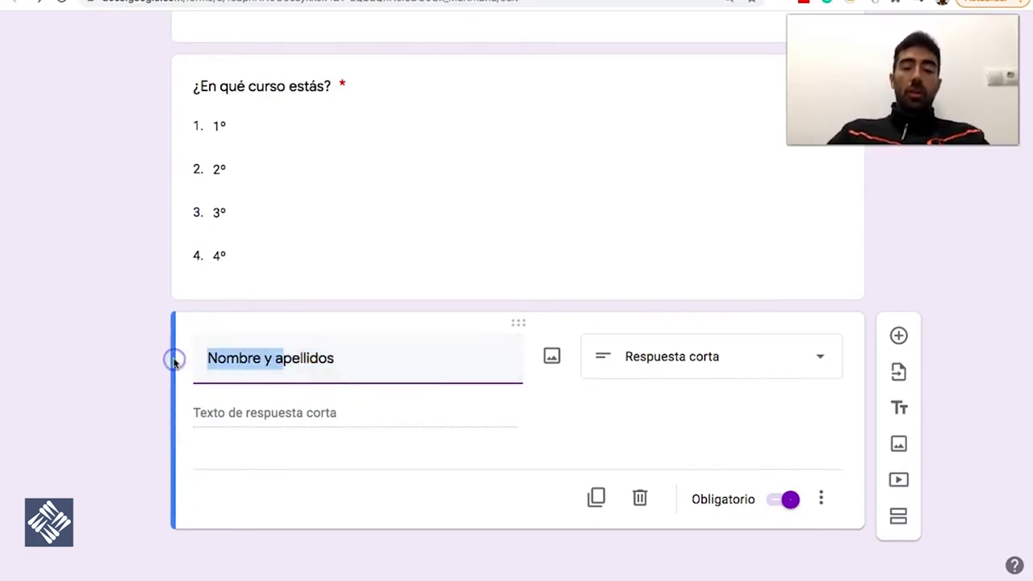
type("A")
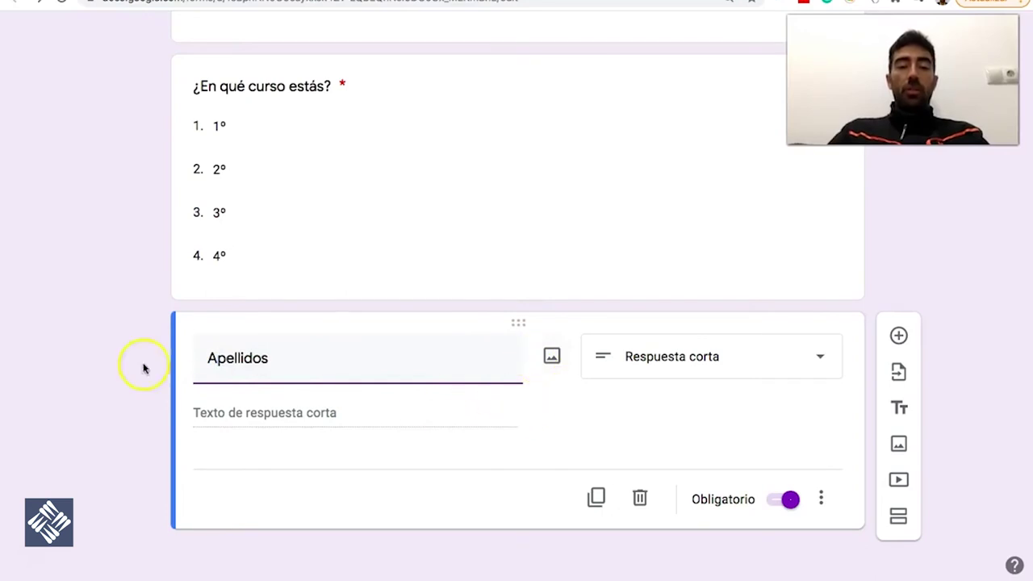
left_click(245, 371)
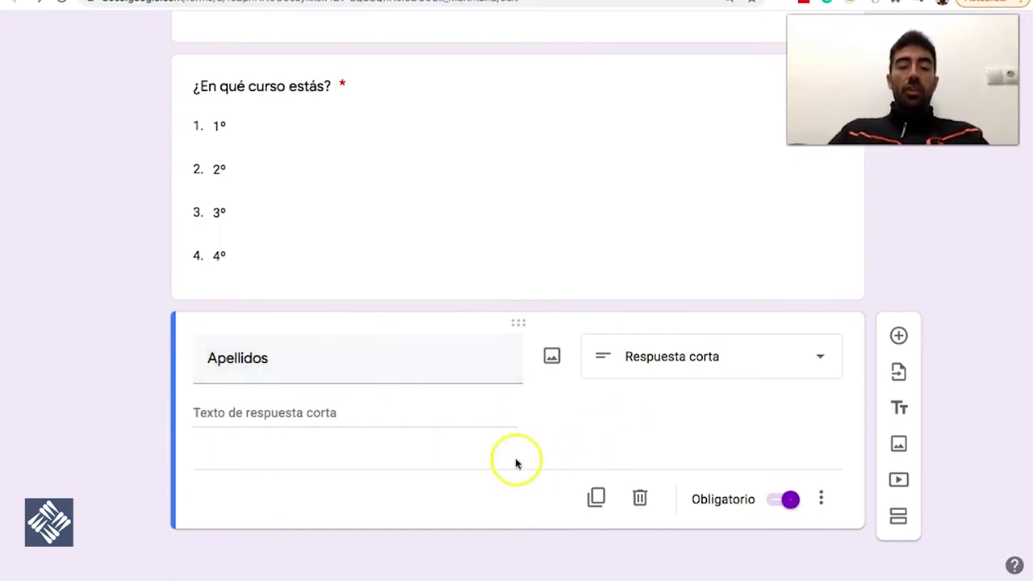
left_click(299, 365)
left_click(302, 365)
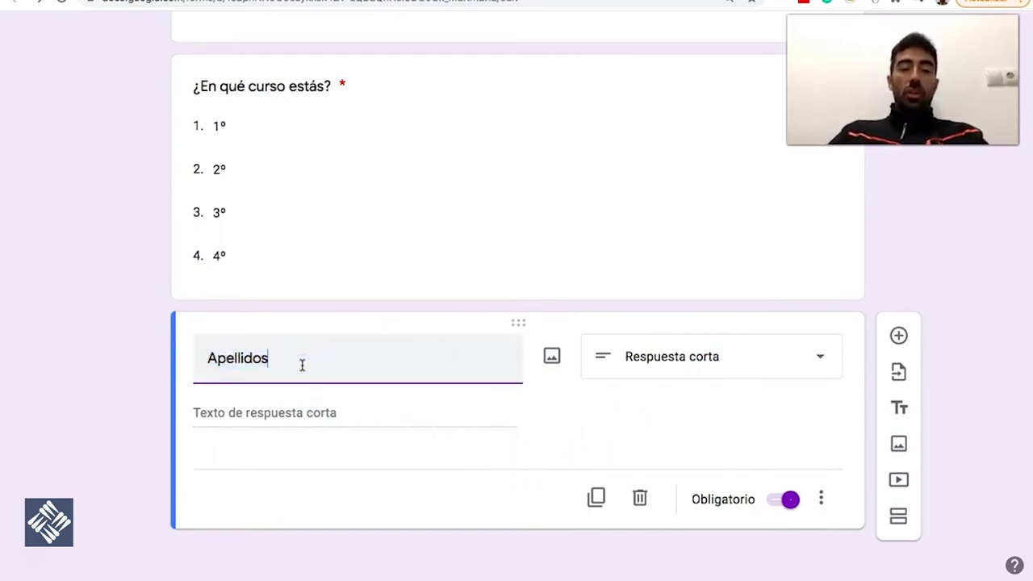
Duplicate it and retitle the copy 'Apellido 2'
left_click(580, 493)
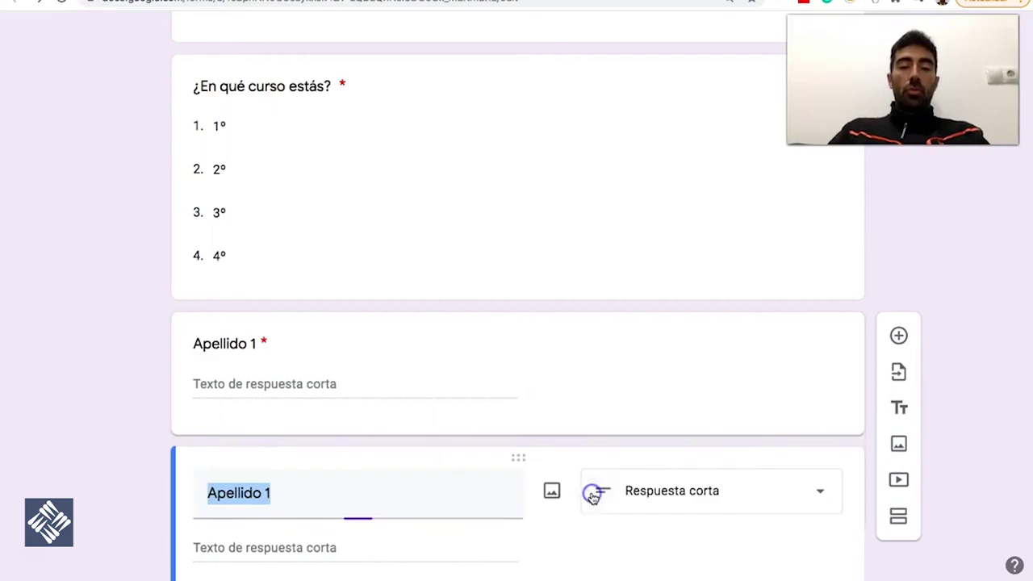
left_click(315, 497)
key("BackSpace")
type("2")
scroll(438, 422, "down", 2)
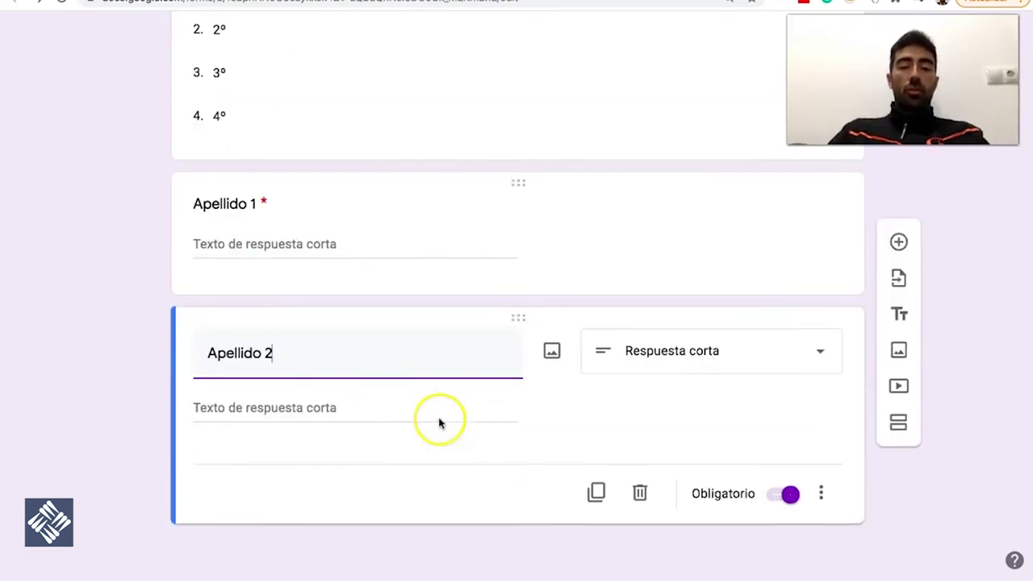
Duplicate 'Apellido 2' and retitle the copy 'Nombre'
left_click(595, 497)
type("Jua")
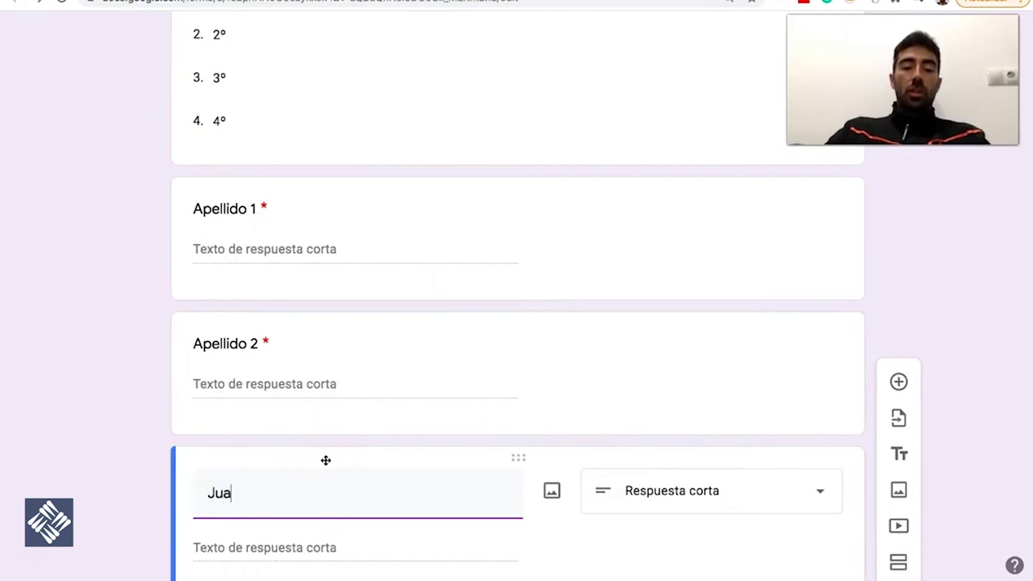
key("BackSpace")
key("BackSpace")
key("BackSpace")
type("Nombre")
scroll(431, 438, "down", 3)
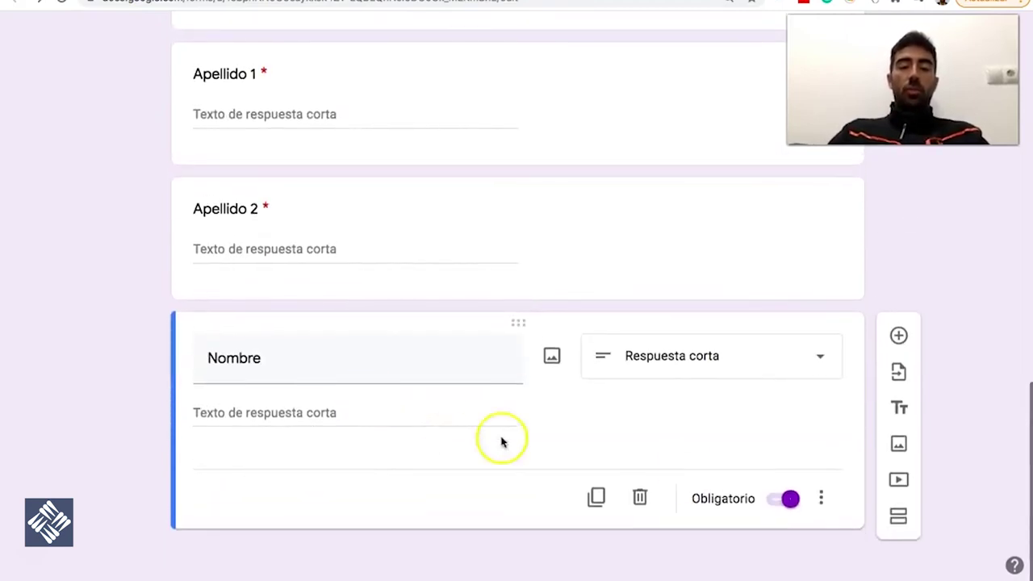
Add an Escala lineal question titled '¿En ...' below Nombre
left_click(898, 335)
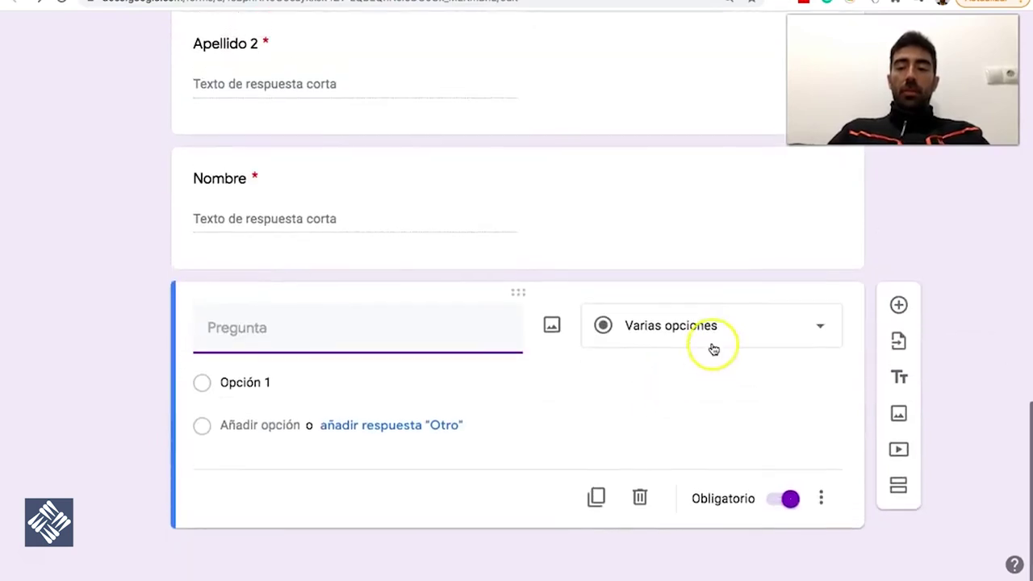
left_click(717, 327)
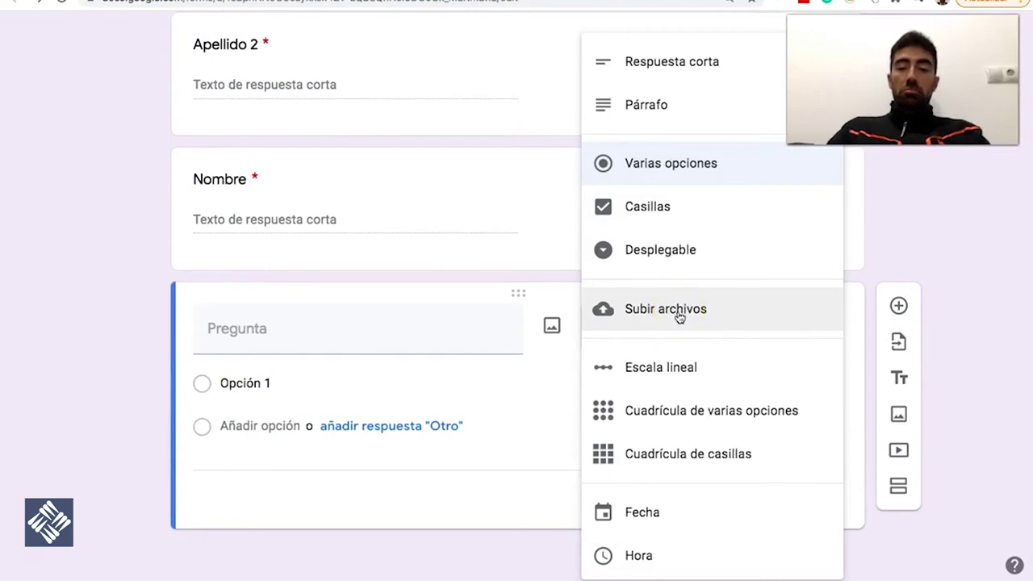
left_click(694, 368)
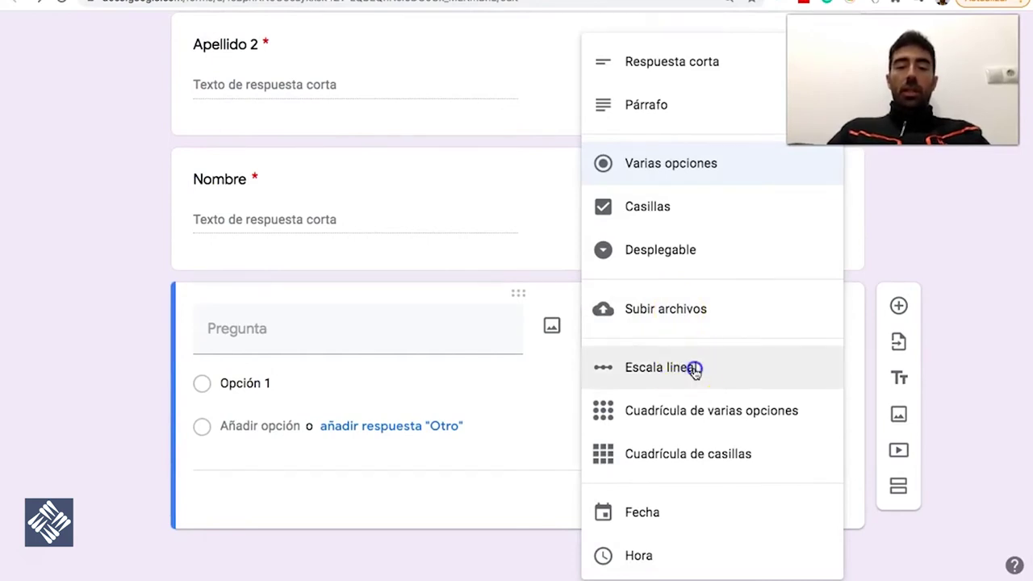
scroll(339, 388, "down", 1)
left_click(263, 262)
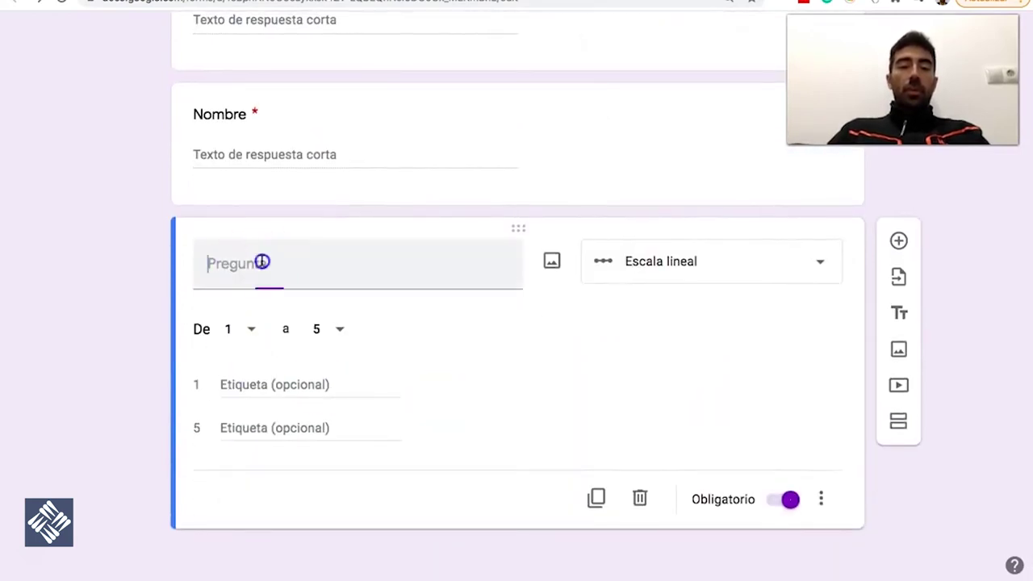
type("¿")
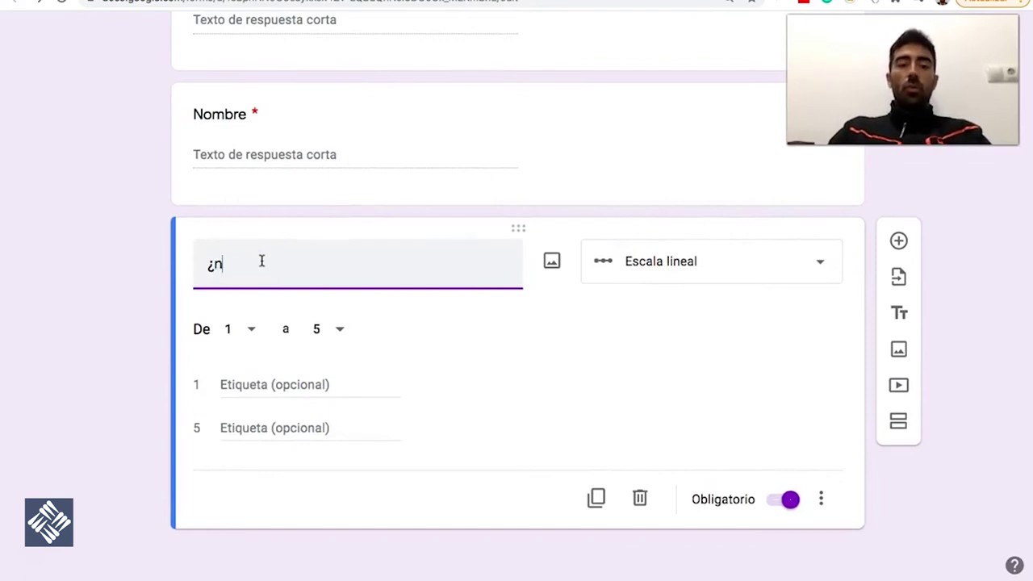
type("En ...")
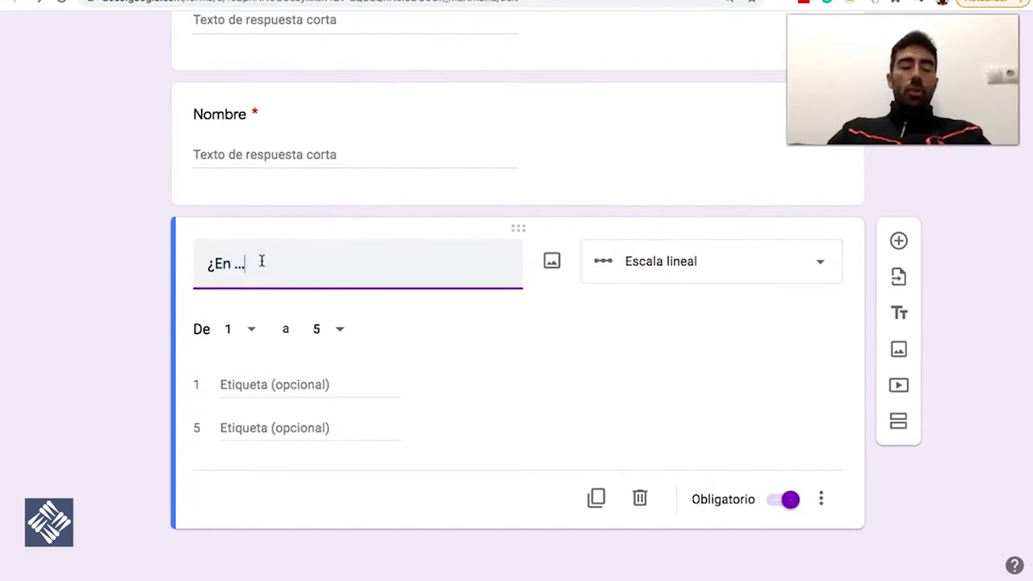
Label the scale ends 'Muy en desacuerda' and 'Muy de acuerdo', keeping the 1–5 range
left_click(258, 385)
type("Muy")
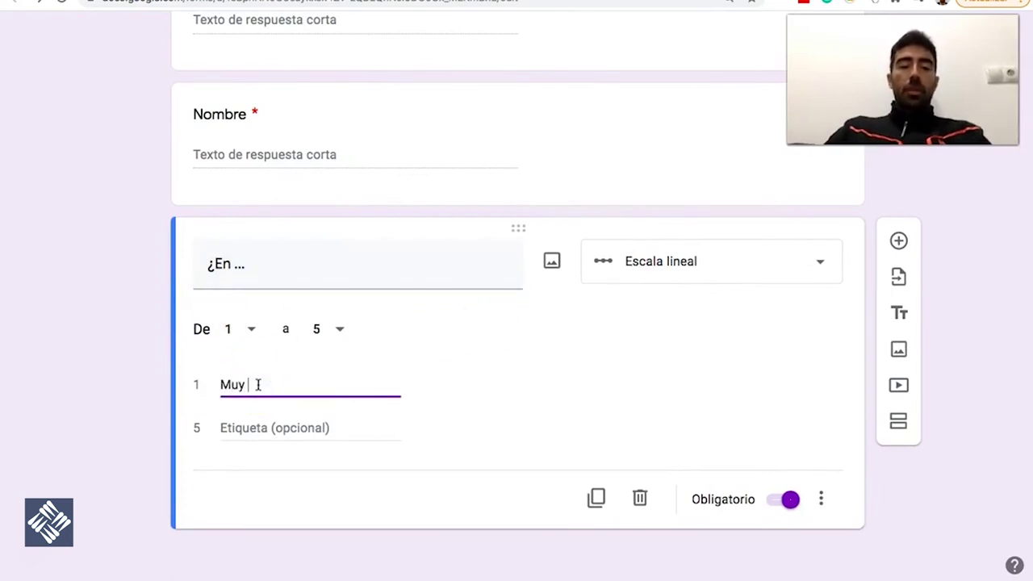
type(" en desacuerda")
key("Tab")
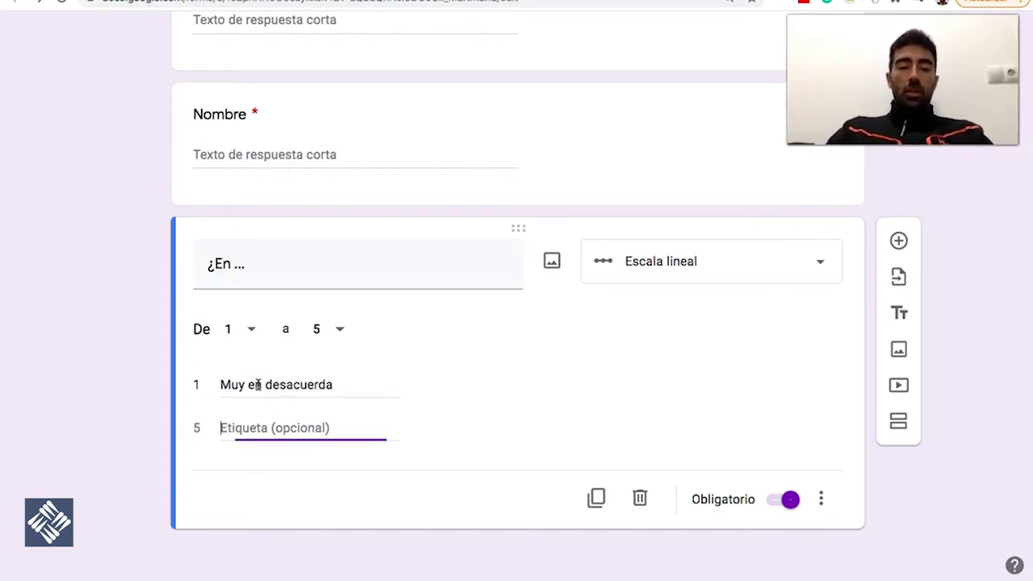
type("Muy de acuerdo")
left_click(511, 386)
left_click(337, 329)
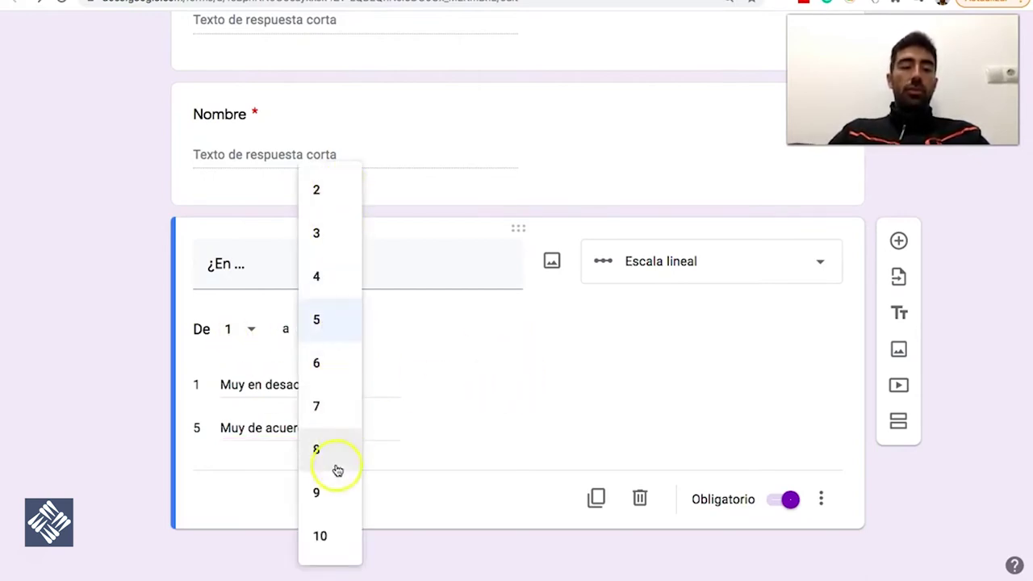
left_click(438, 335)
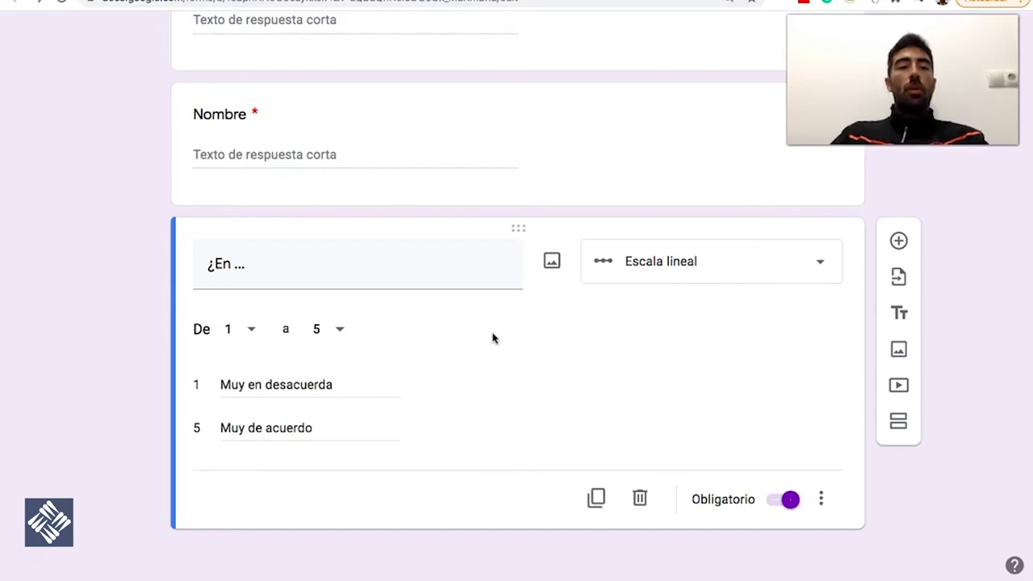
Duplicate the scale question and make the copy a Cuadrícula de varias opciones
left_click(595, 498)
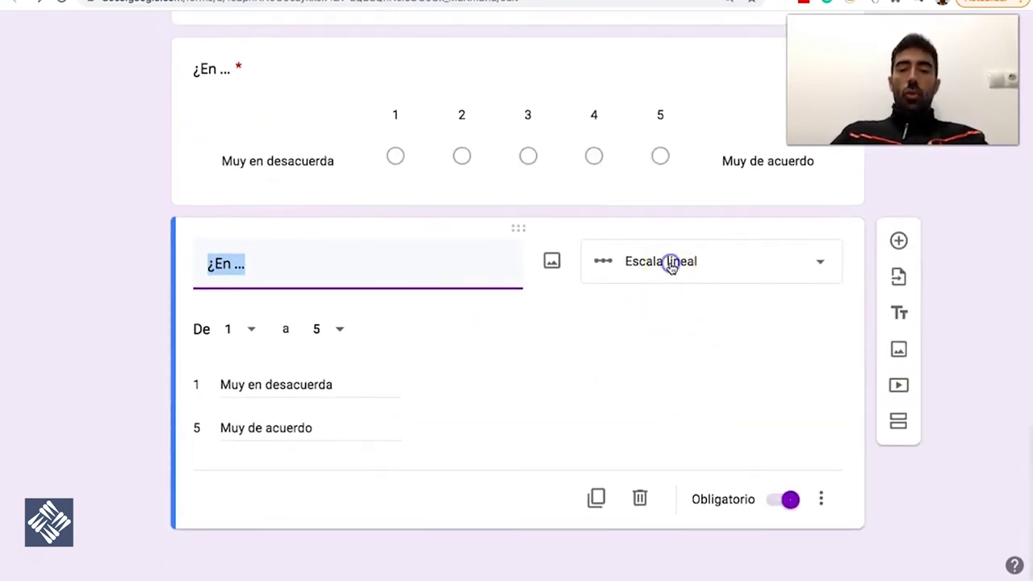
left_click(670, 266)
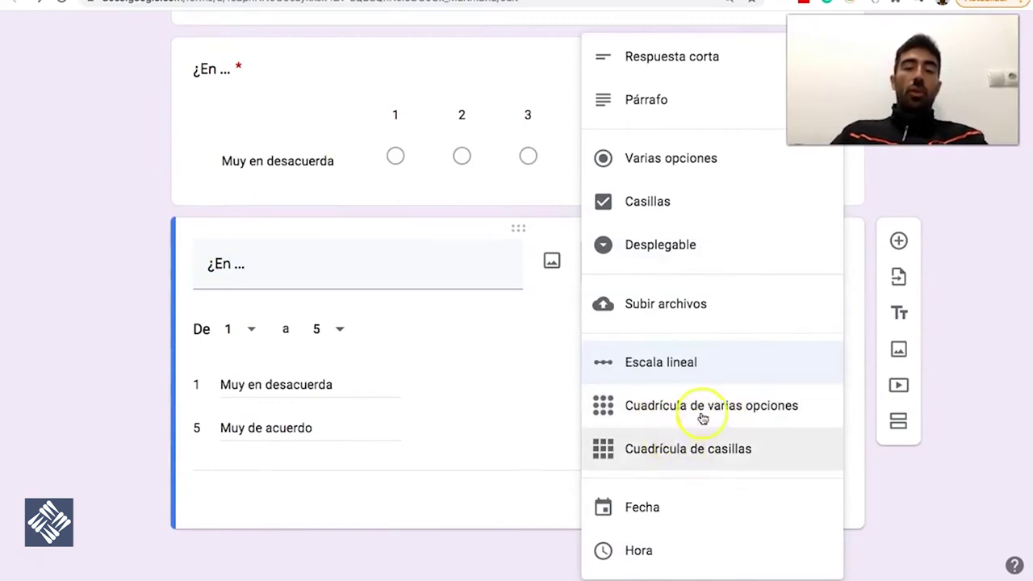
left_click(700, 408)
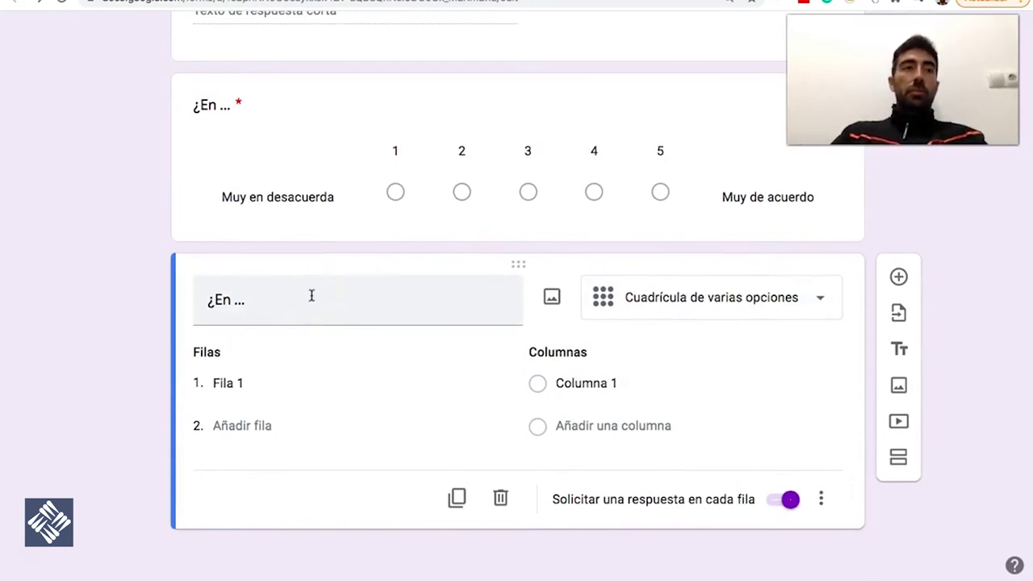
Correct the scale's low label to 'Muy en desacuerdo' and keep the copy as a grid
left_click(343, 199)
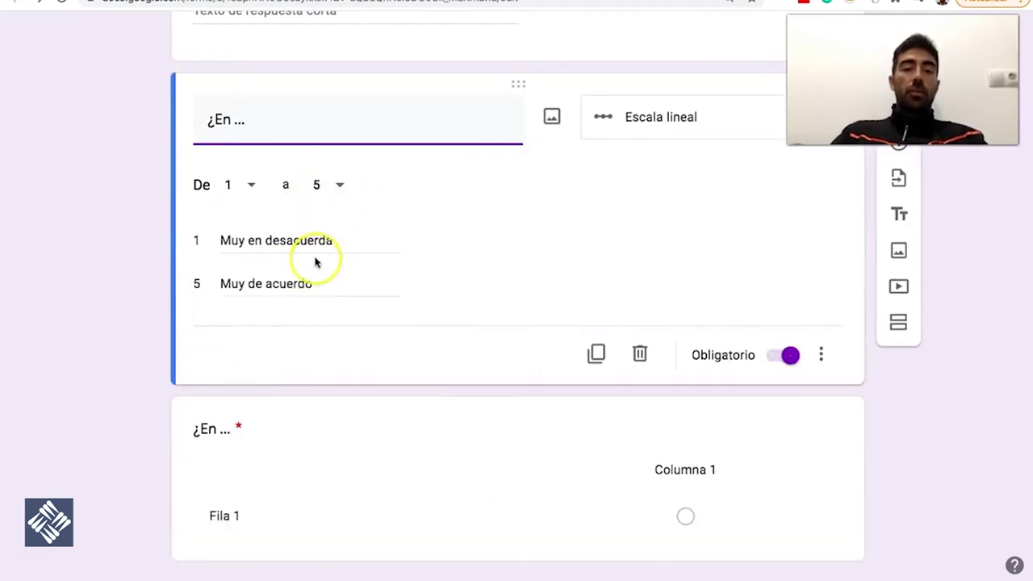
triple_click(336, 239)
left_click(336, 239)
type("o")
left_click(278, 282)
left_click(328, 433)
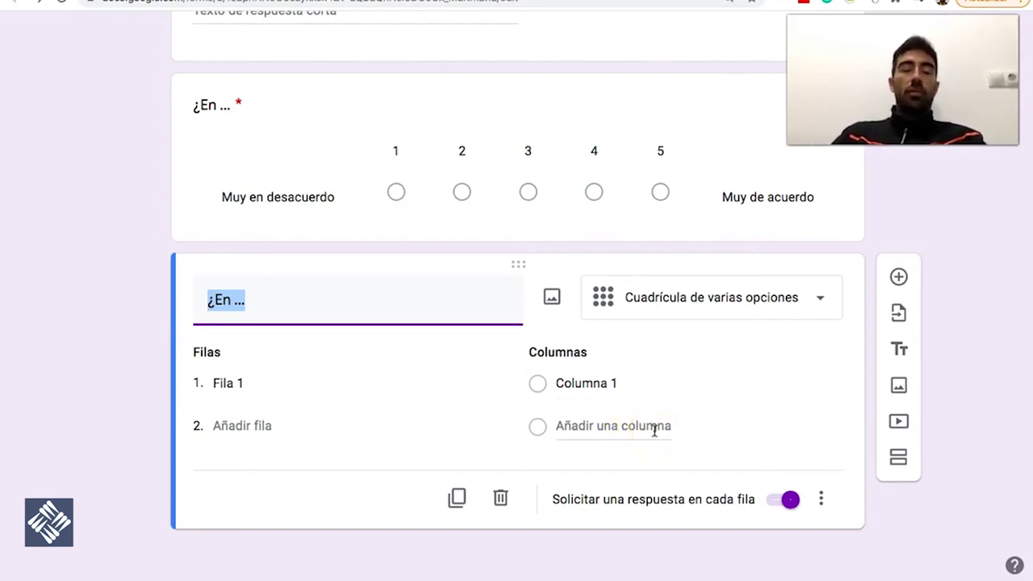
left_click(781, 307)
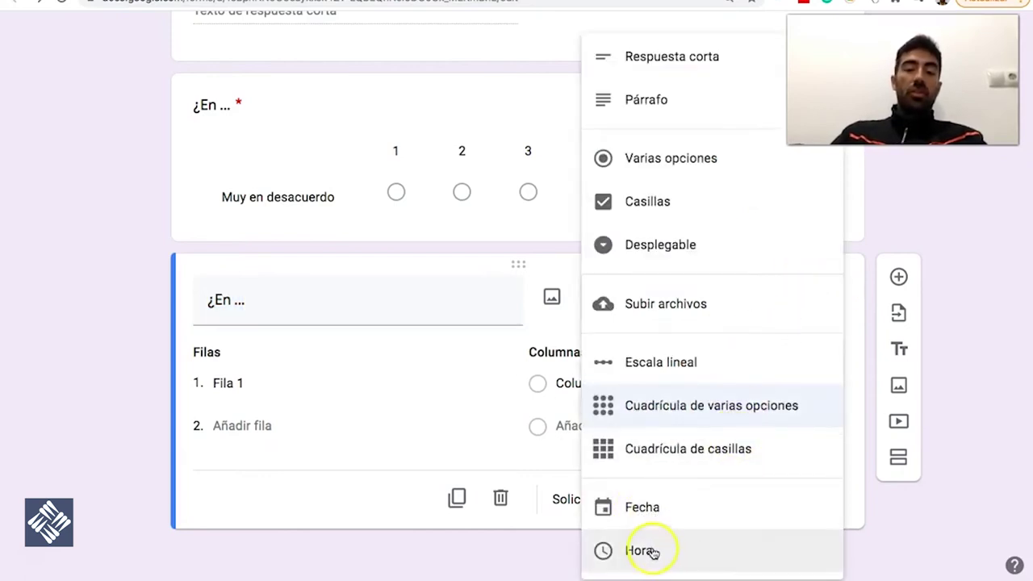
left_click(866, 291)
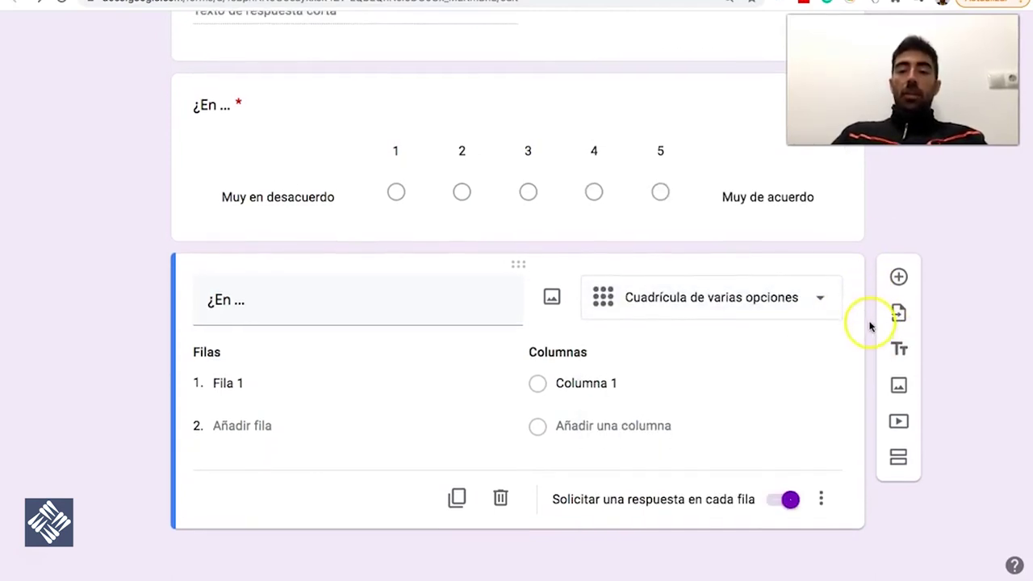
Add a title block below the grid question reading 'Ahora te vamos a preguntar sobre...'
scroll(869, 326, "up", 10)
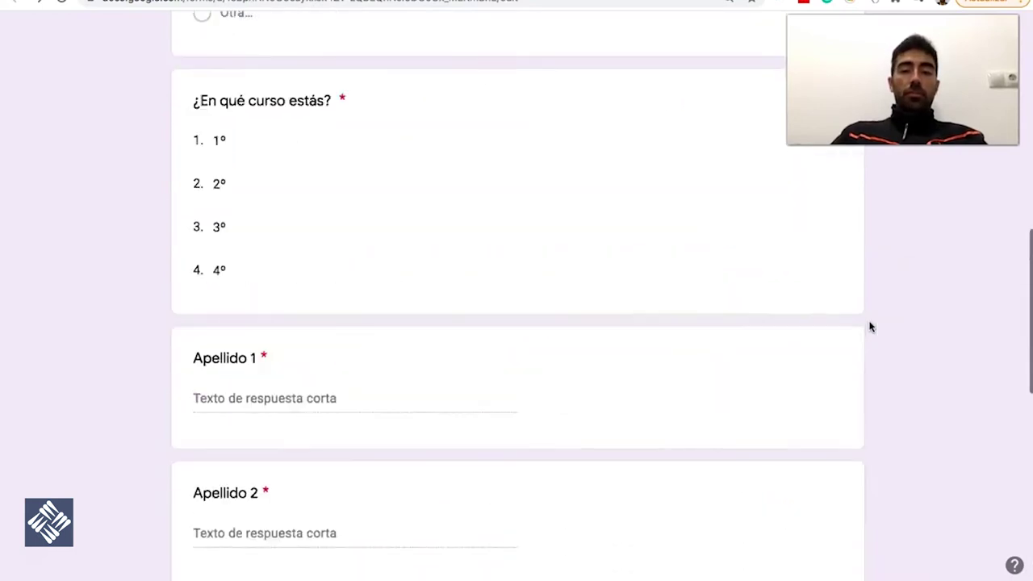
scroll(870, 322, "down", 10)
left_click(870, 321)
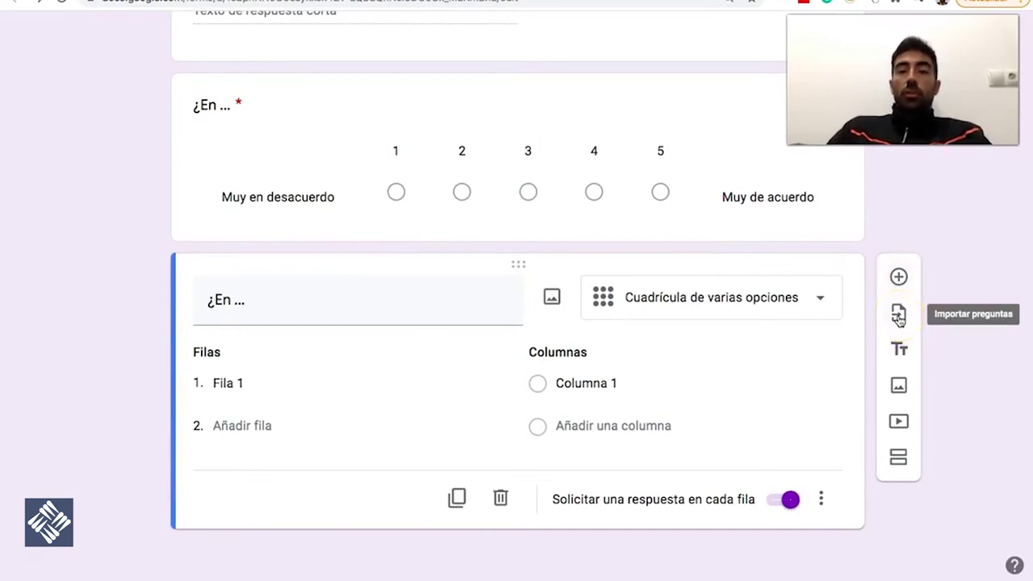
left_click(900, 351)
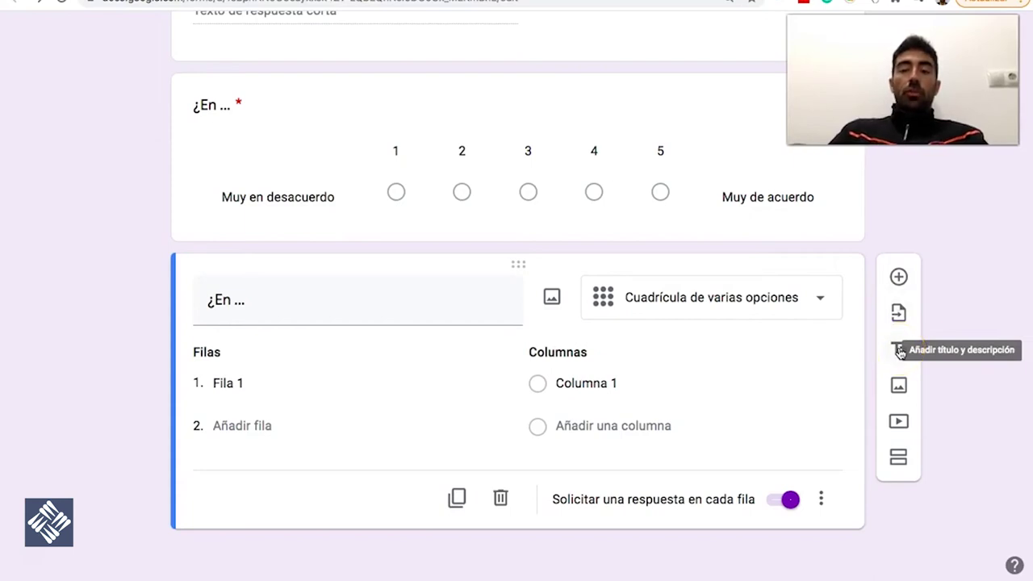
left_click(900, 351)
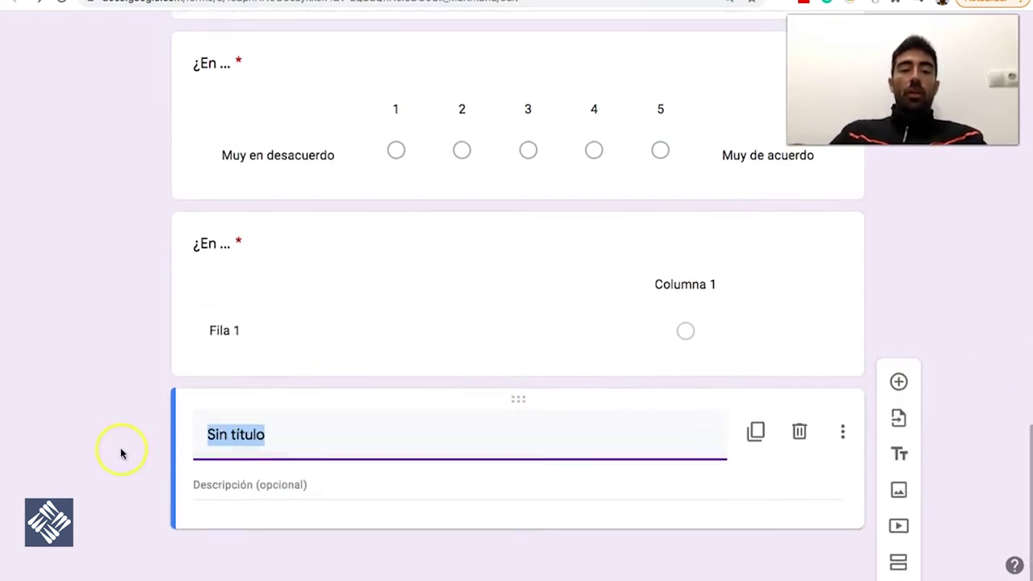
type("Ahora ")
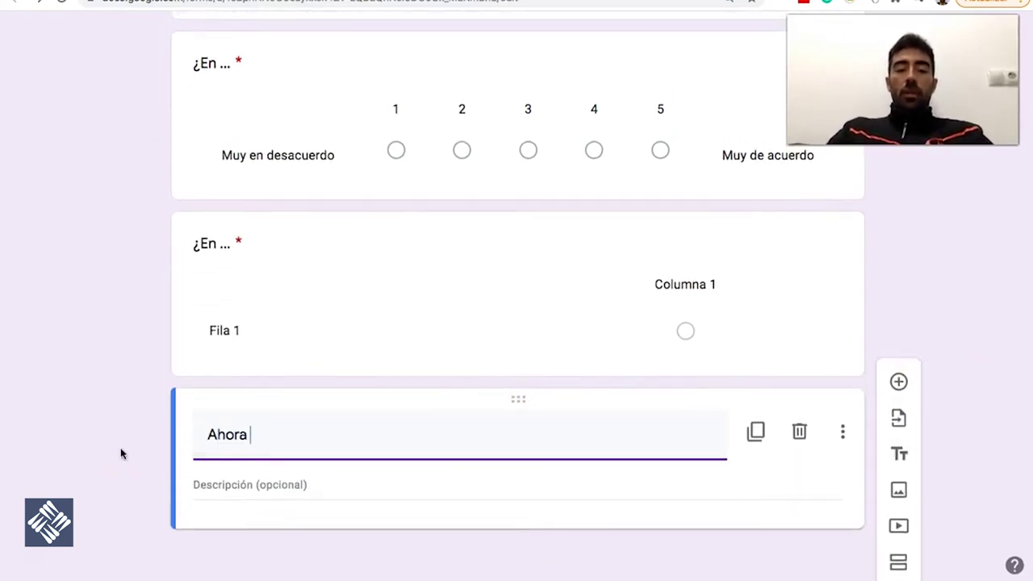
type("te vamo")
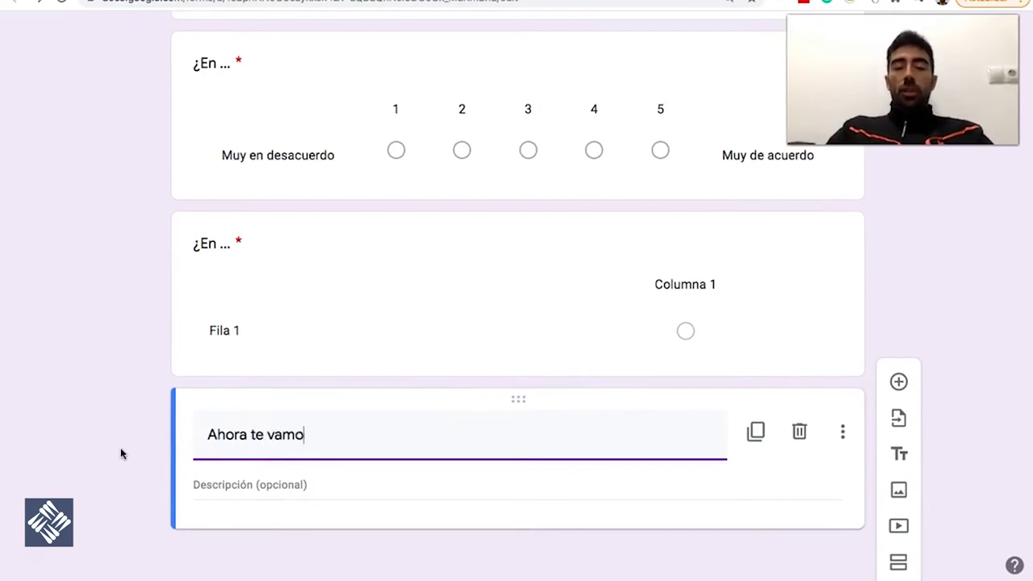
type("s a pregu")
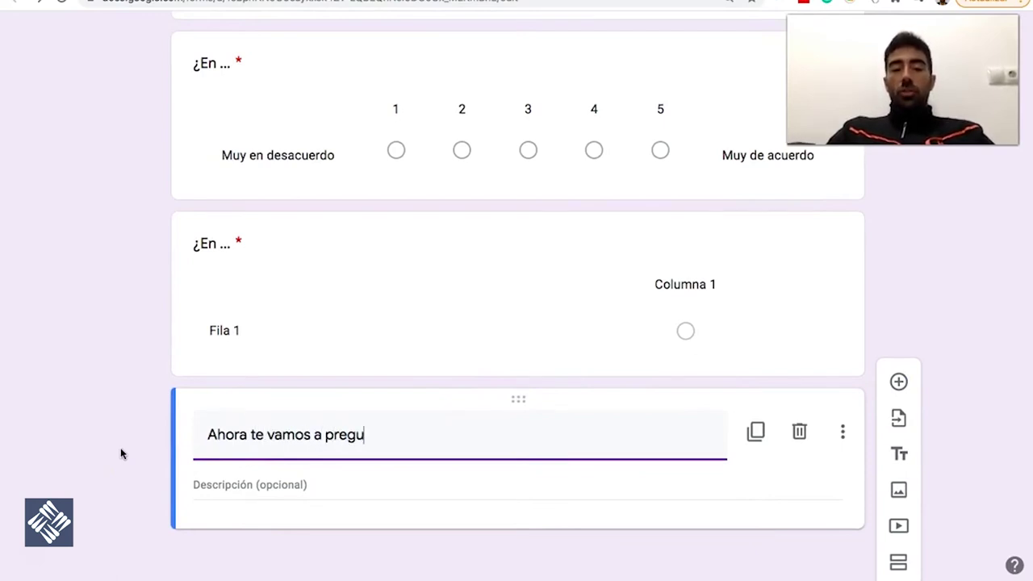
type("ntas sobre...")
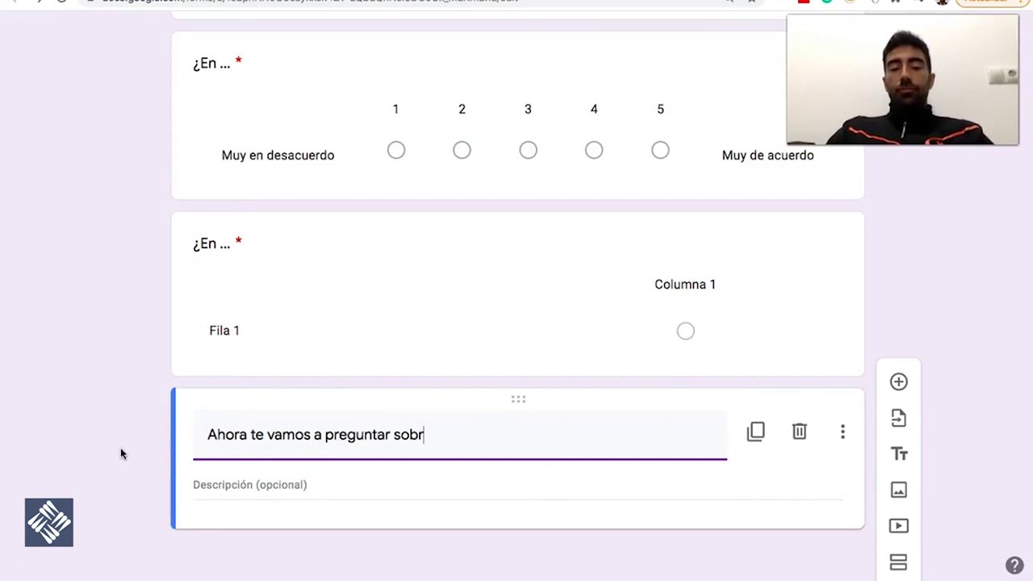
left_click(243, 446)
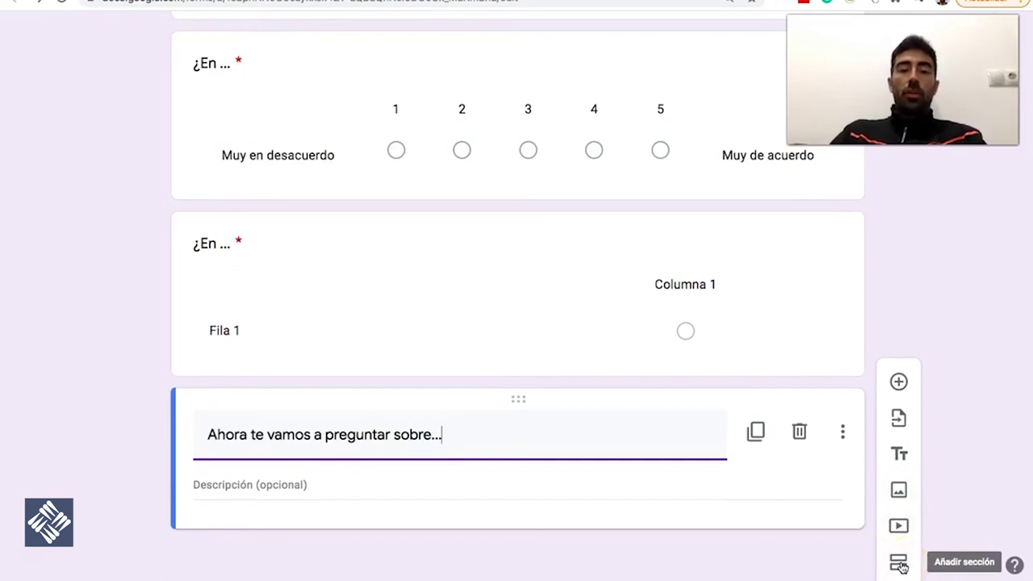
left_click(710, 245)
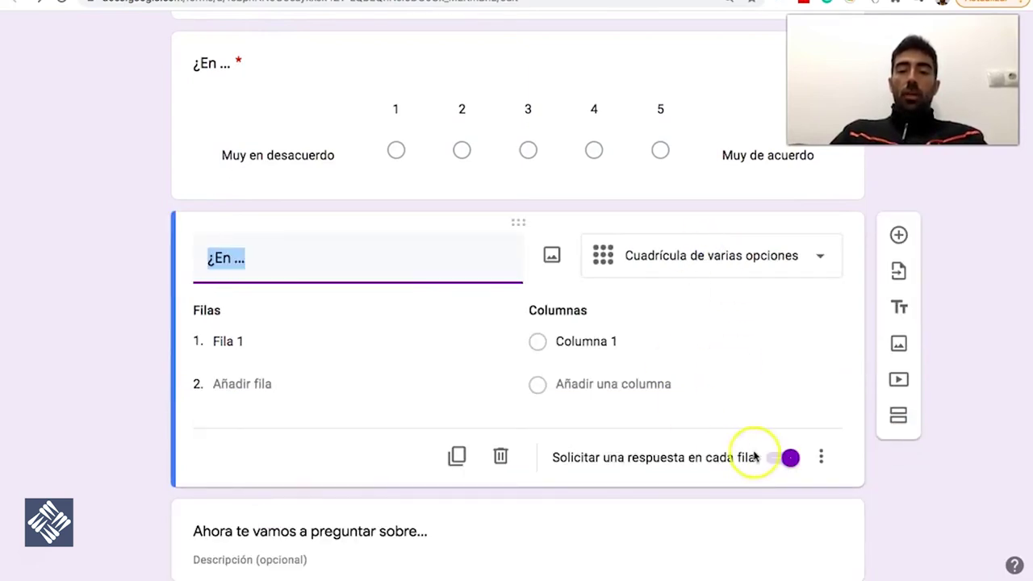
Delete the grid question and the title block, then add a new section after the scale question
left_click(500, 456)
left_click(597, 494)
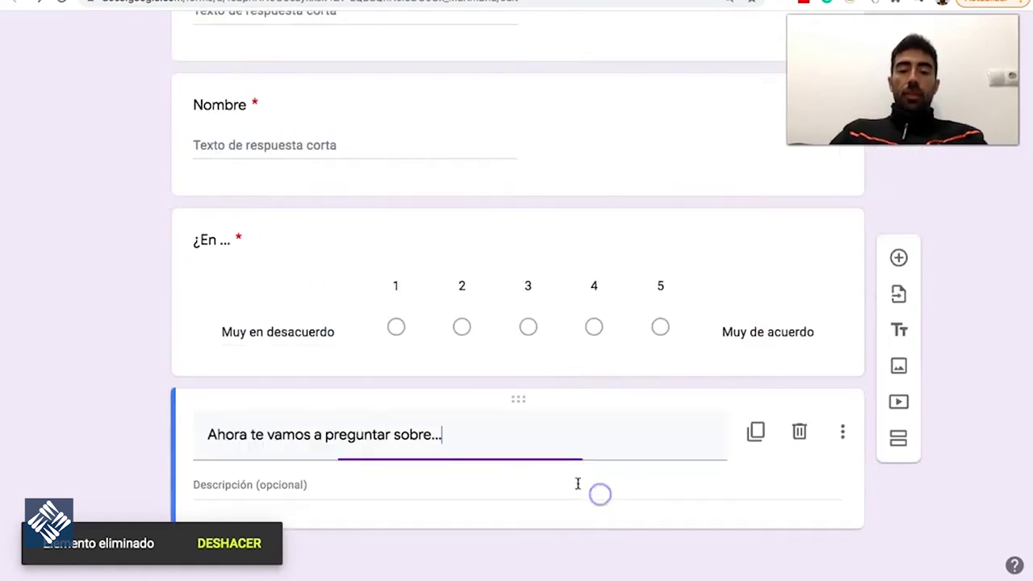
left_click(798, 432)
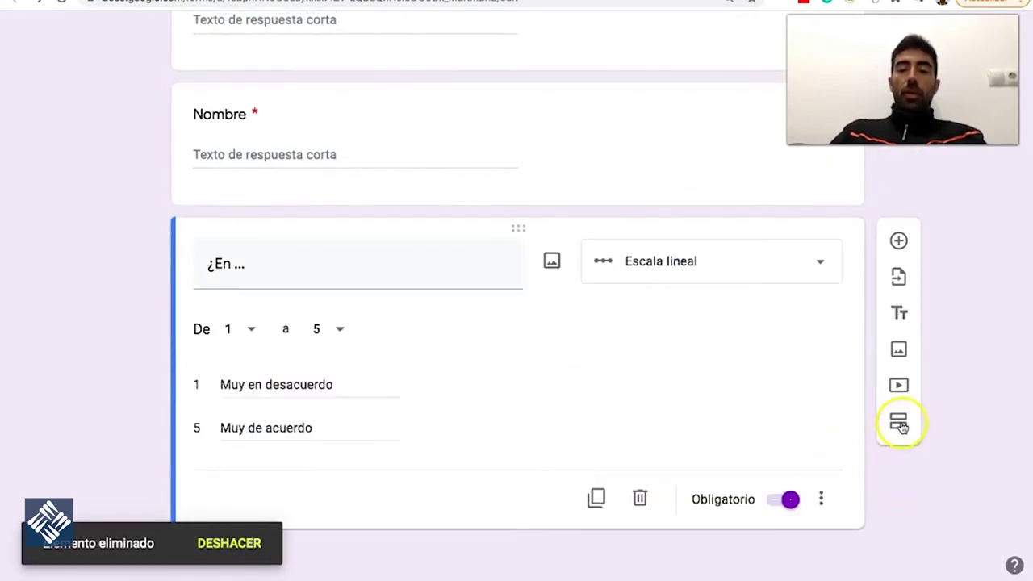
left_click(899, 423)
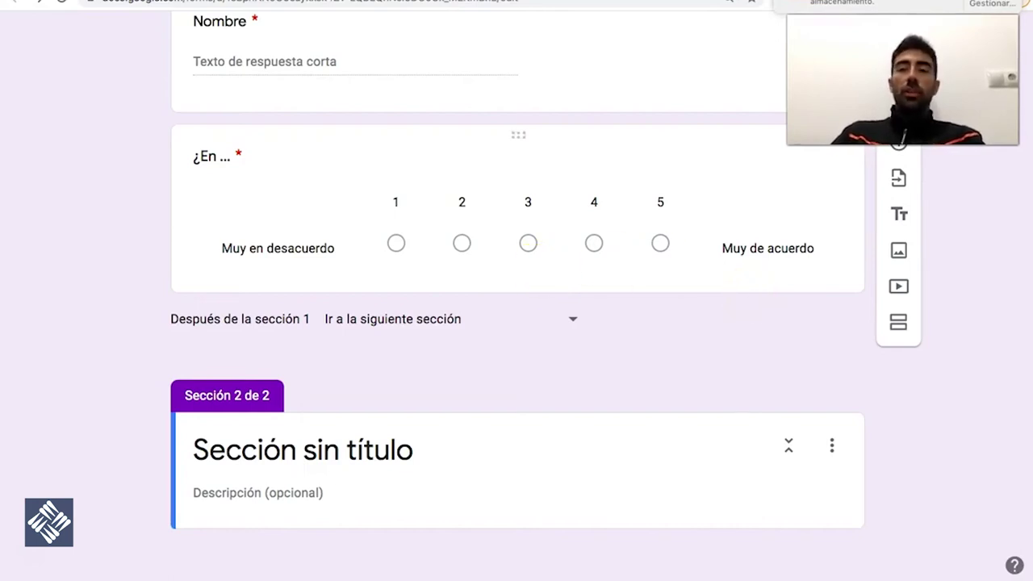
left_click(511, 318)
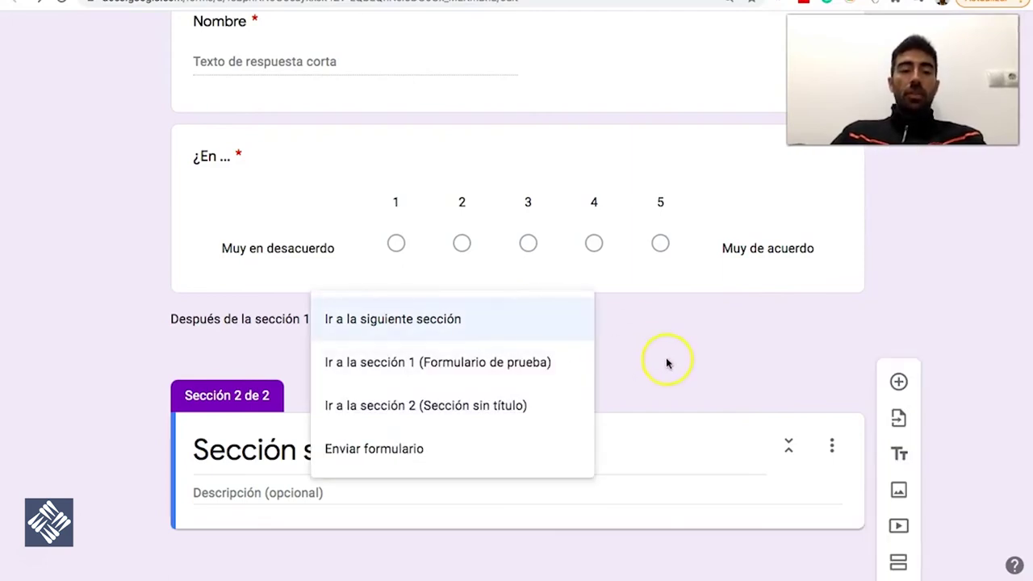
left_click(666, 362)
left_click(318, 449)
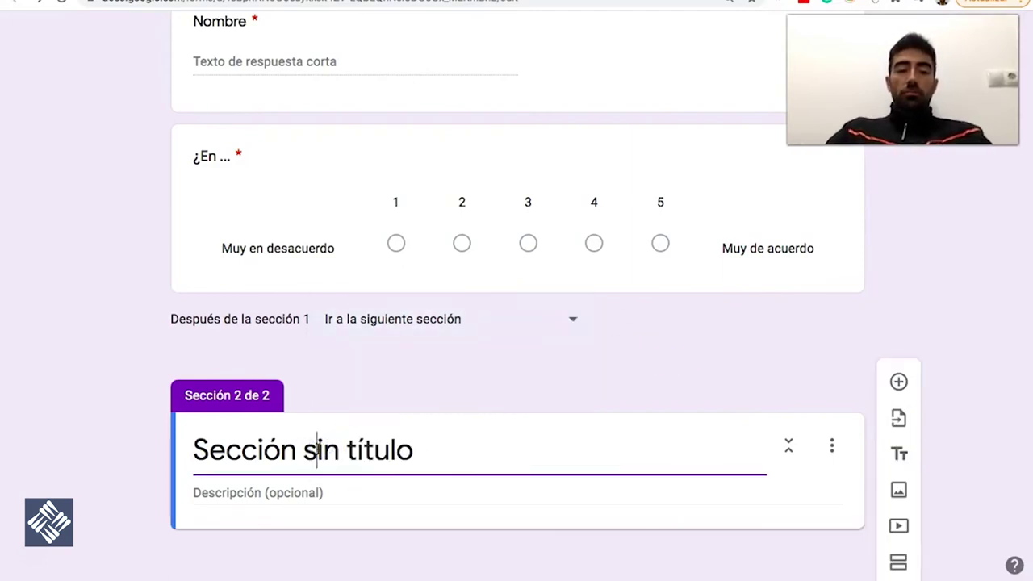
left_click(666, 358)
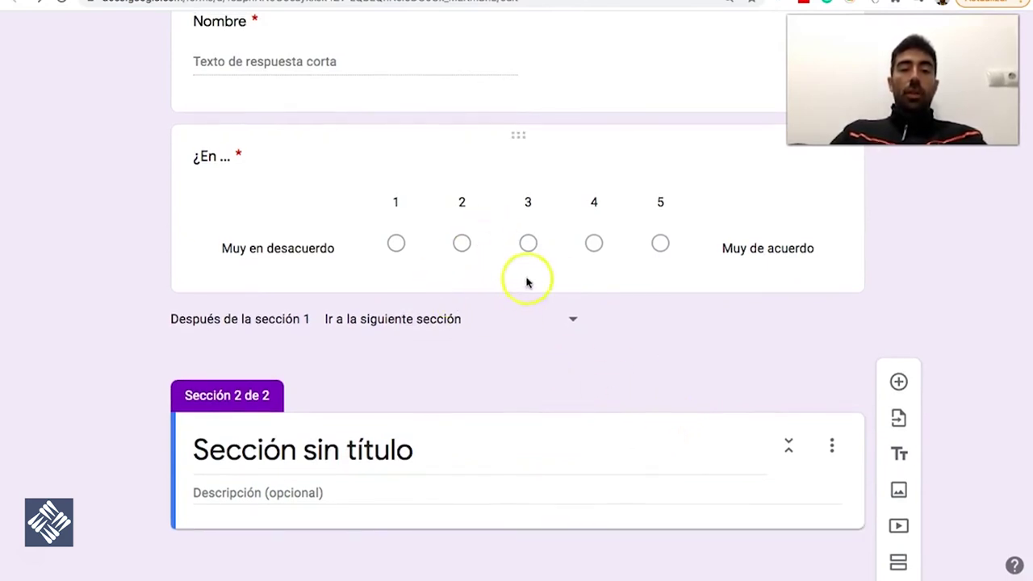
left_click(773, 221)
left_click(821, 406)
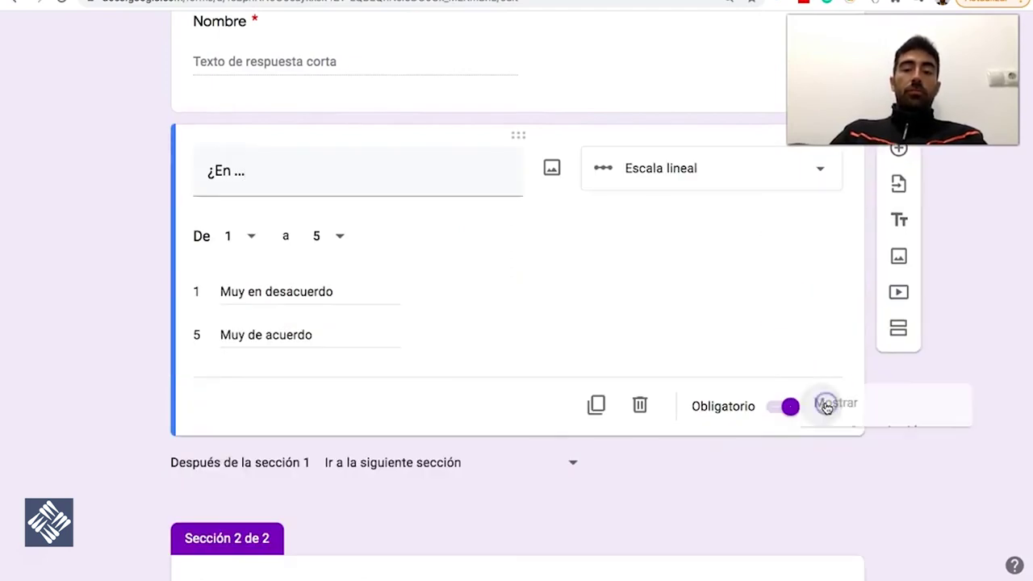
left_click(852, 325)
scroll(538, 451, "down", 2)
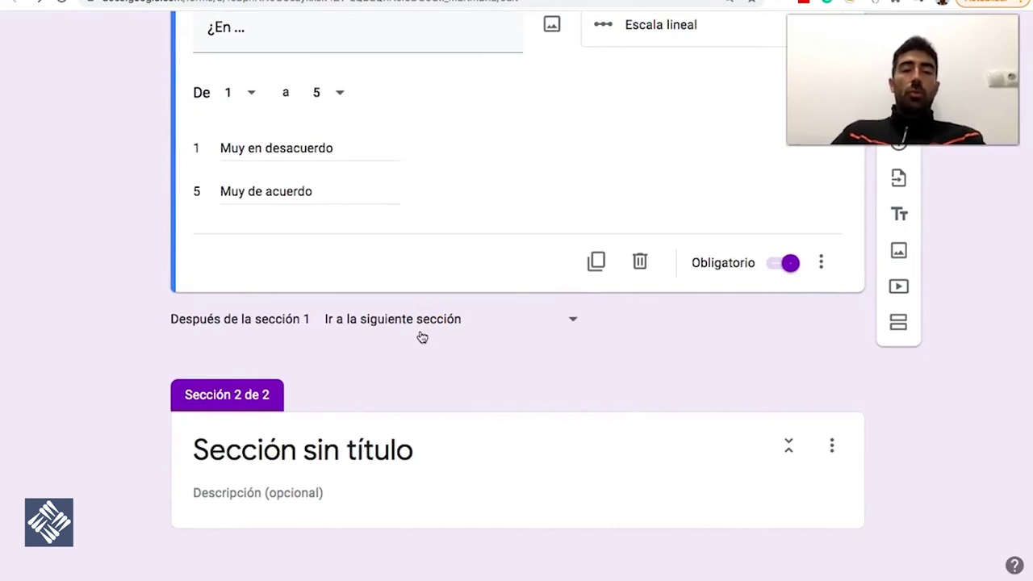
left_click(426, 355)
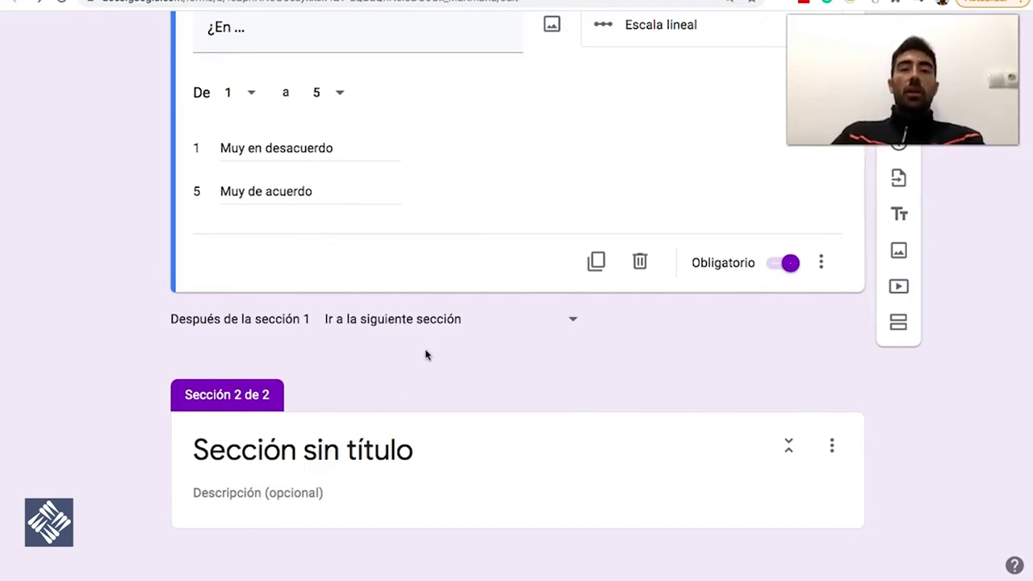
scroll(426, 355, "up", 2)
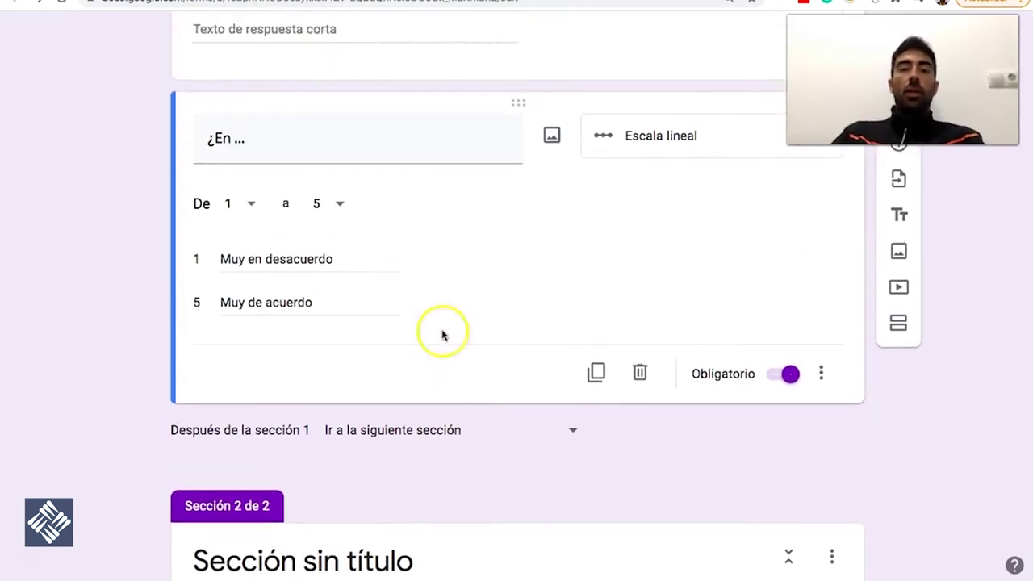
Switch the ¿En ... question to Varias opciones with the two choices 1 and 2
left_click(681, 143)
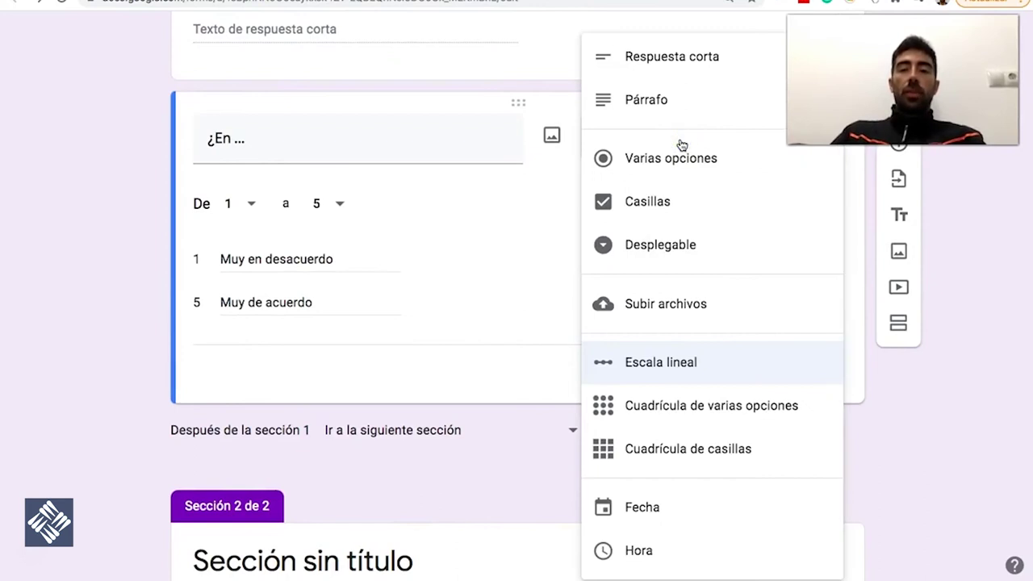
left_click(663, 159)
left_click(242, 191)
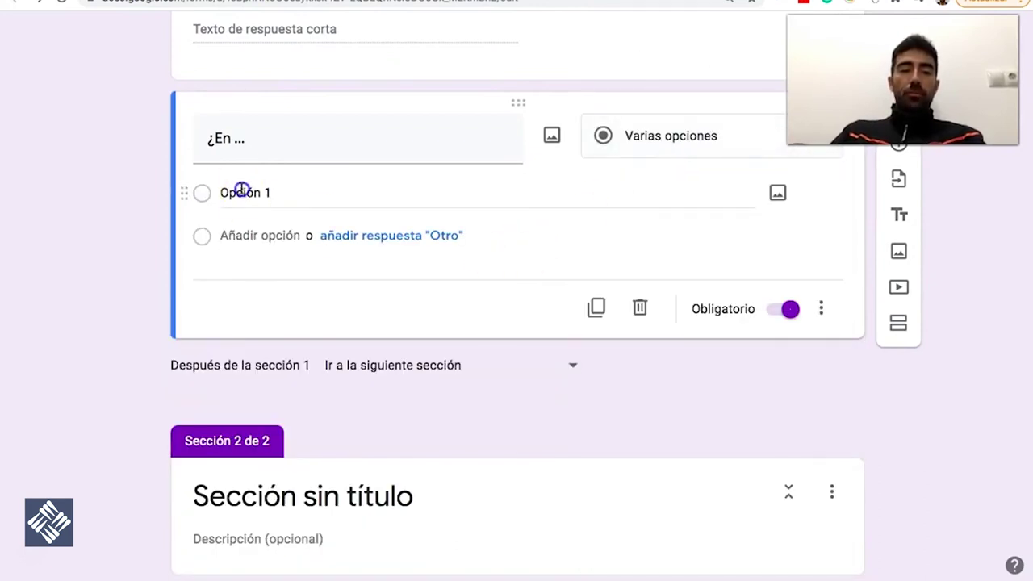
type("1")
left_click(253, 232)
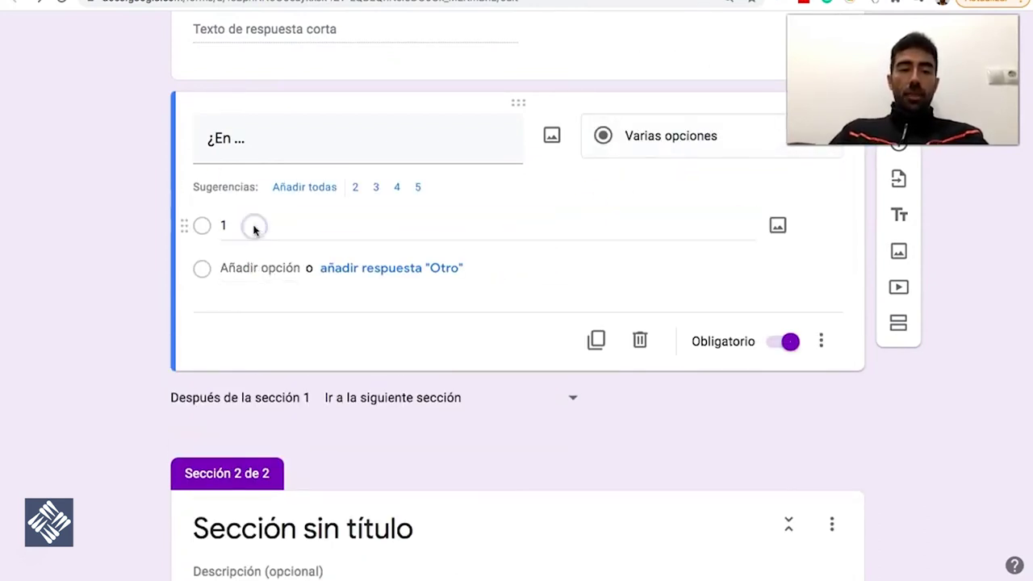
left_click(257, 267)
type("2")
left_click(443, 396)
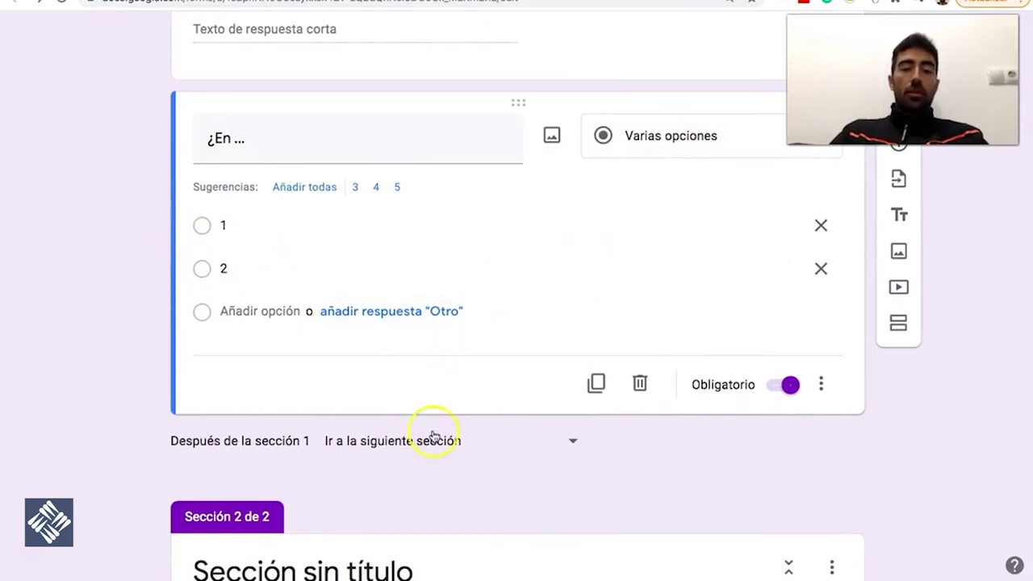
Keep section 1 continuing to the next section after this question
scroll(436, 443, "down", 2)
scroll(522, 357, "up", 1)
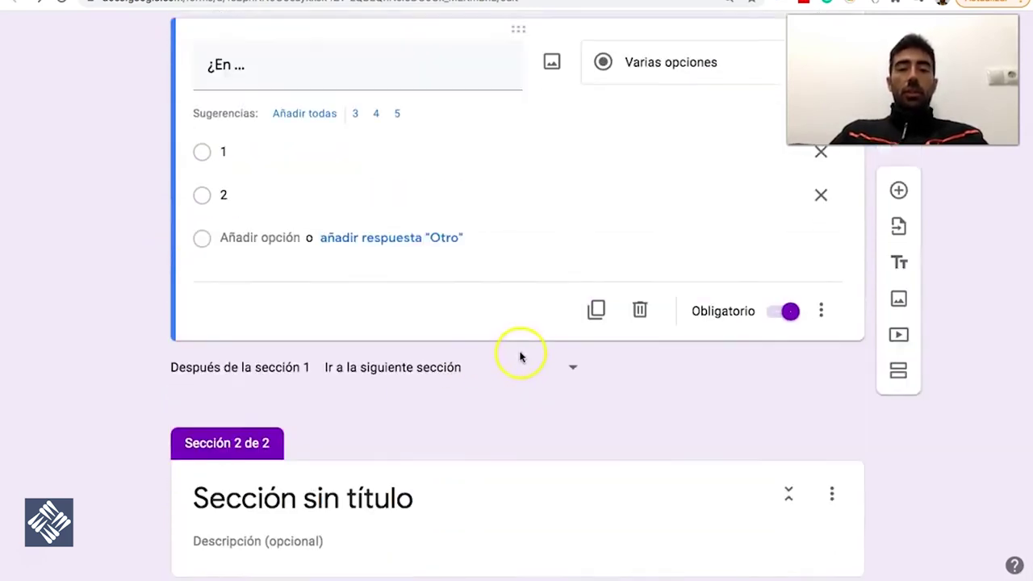
left_click(479, 375)
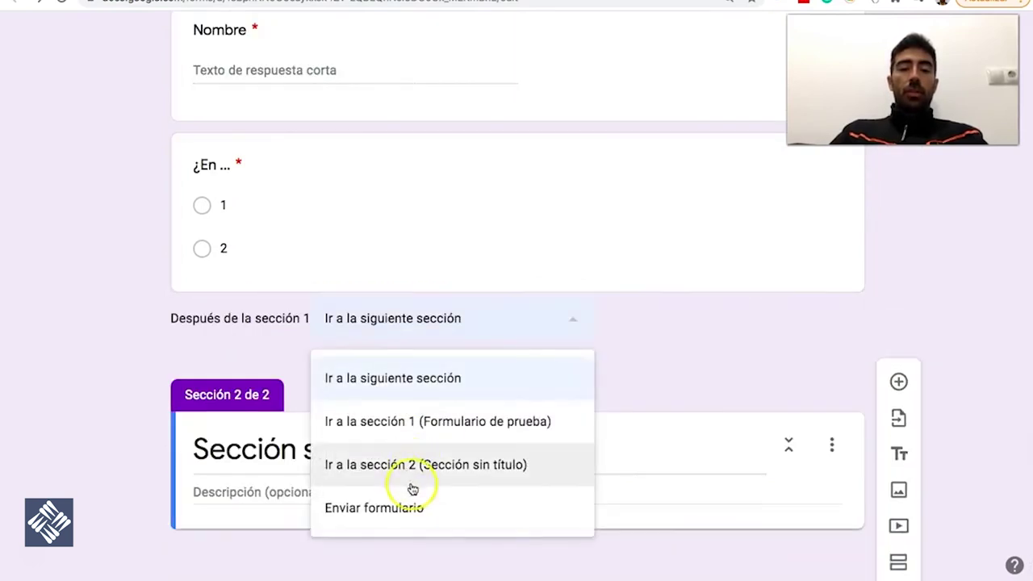
left_click(662, 377)
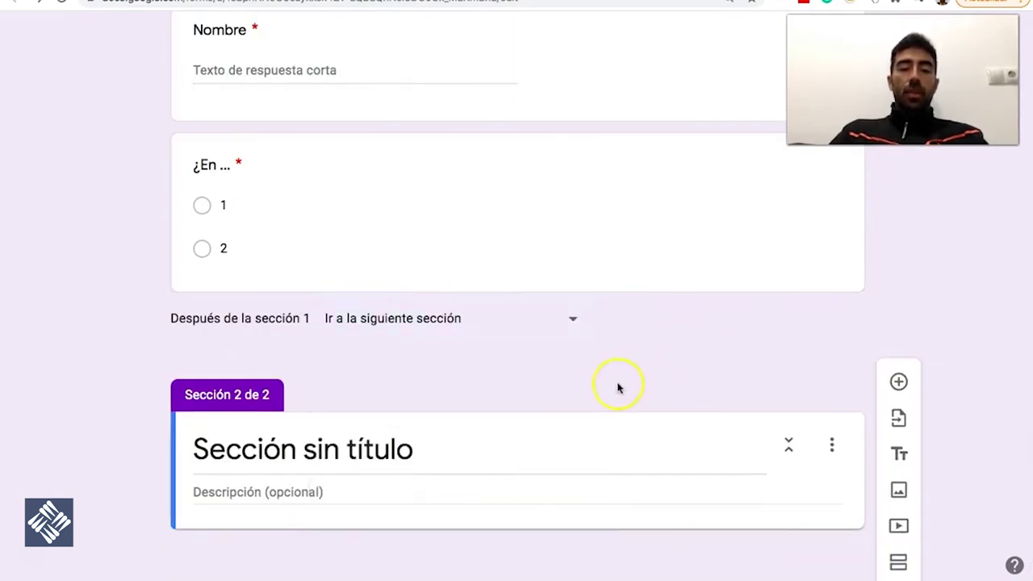
left_click(626, 374)
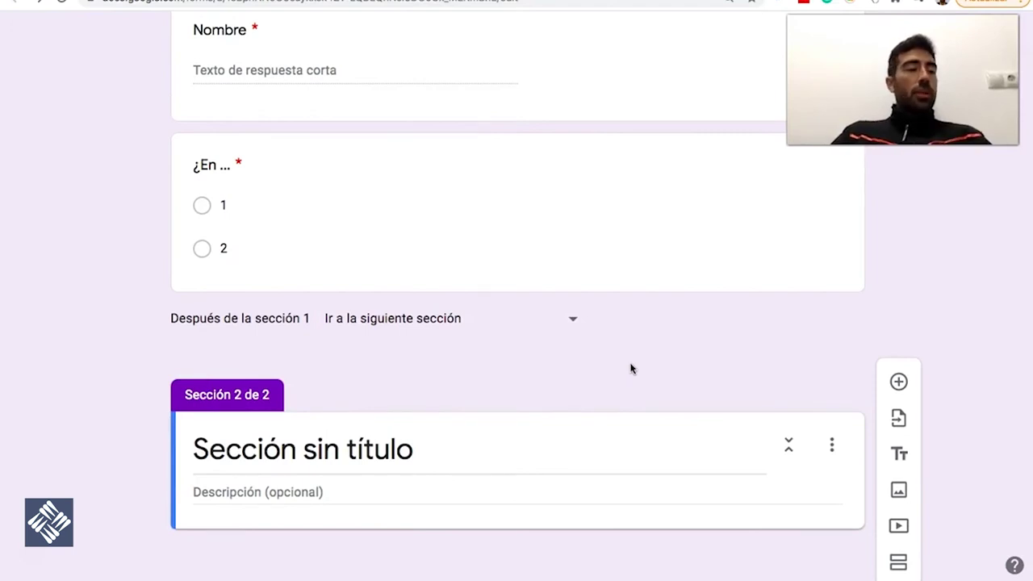
left_click(515, 295)
scroll(515, 296, "up", 10)
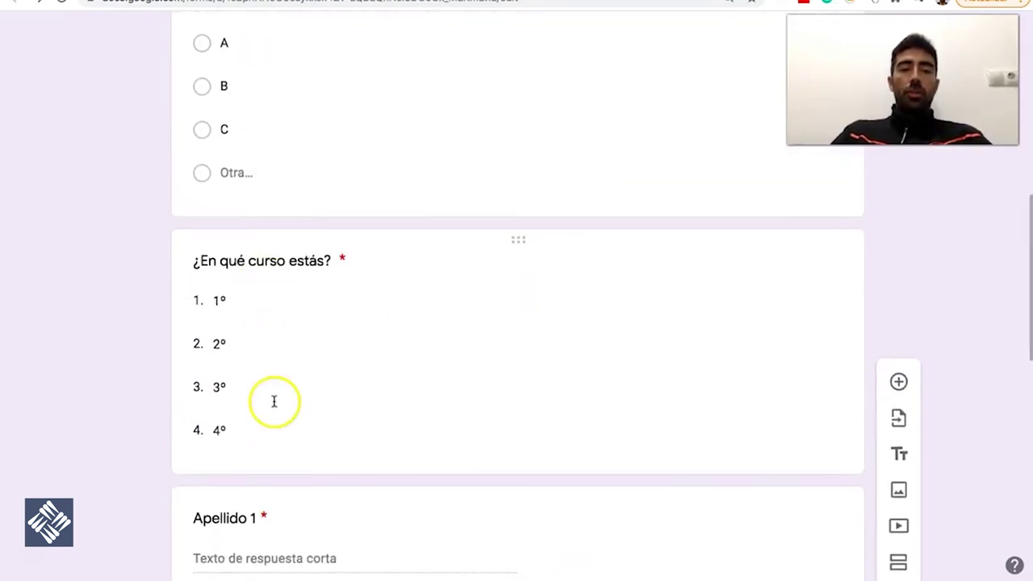
scroll(276, 286, "up", 7)
scroll(325, 332, "down", 11)
scroll(326, 332, "down", 5)
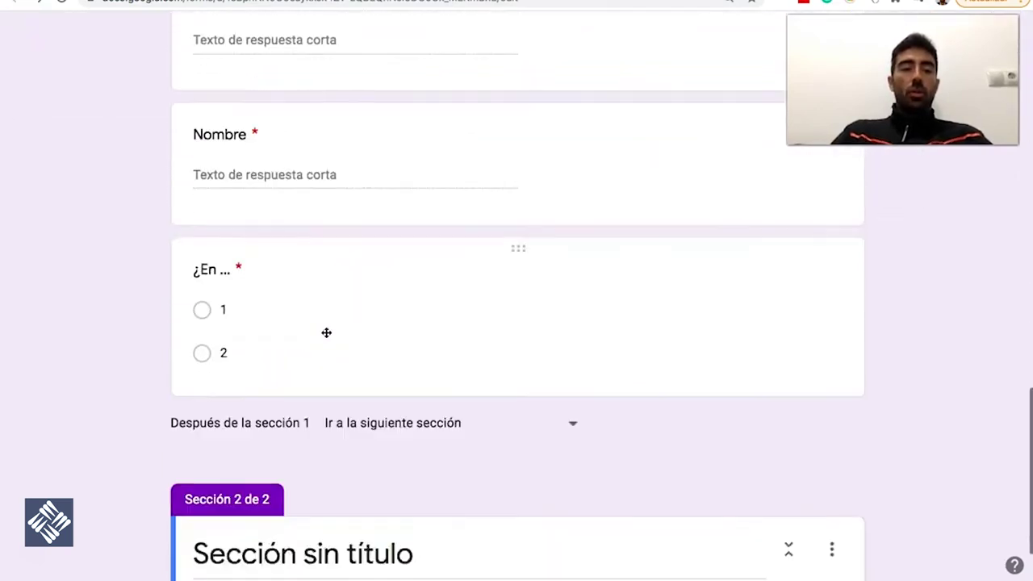
left_click(224, 277)
scroll(262, 251, "up", 5)
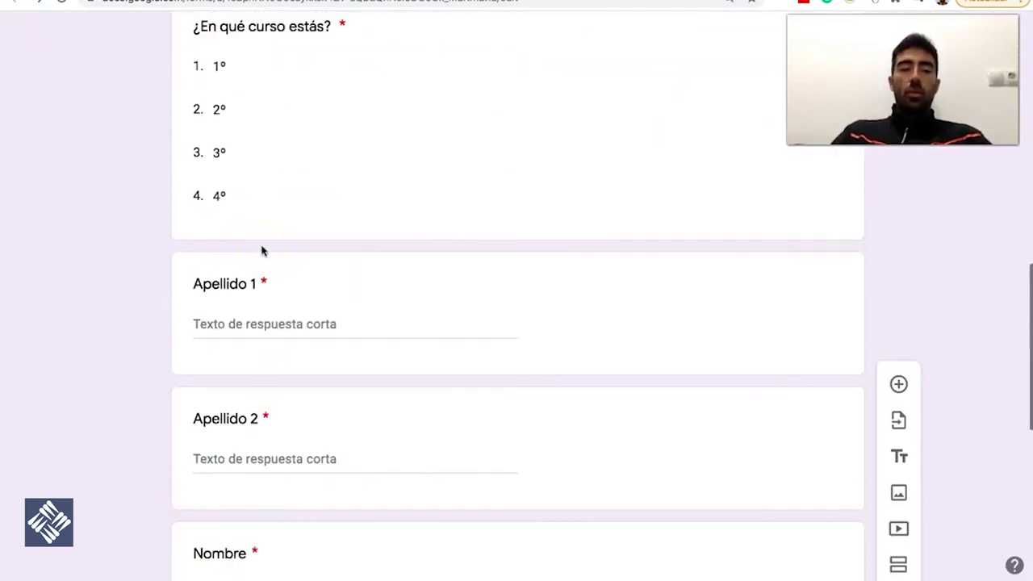
scroll(262, 251, "down", 7)
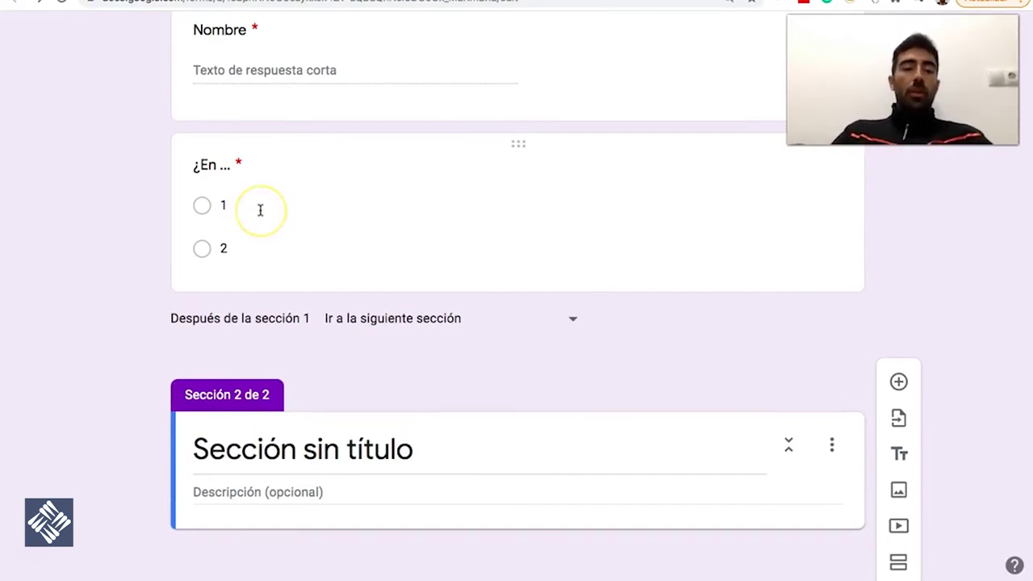
Rewrite the ¿En ... question title, replacing it with 'Qué opinión tienes sobre tus profesores'
left_click(278, 166)
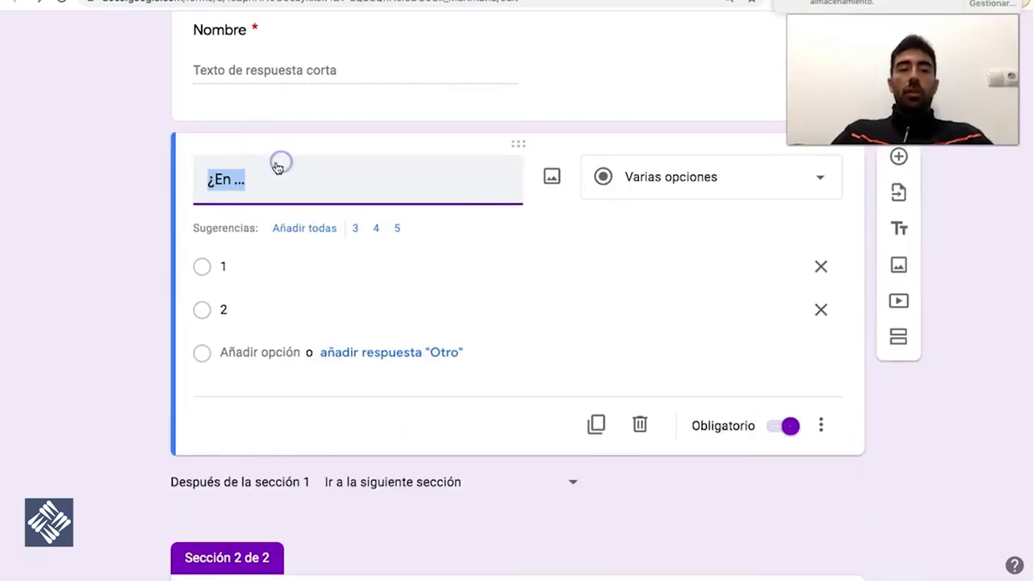
left_click(282, 175)
key("BackSpace")
key("BackSpace")
key("BackSpace")
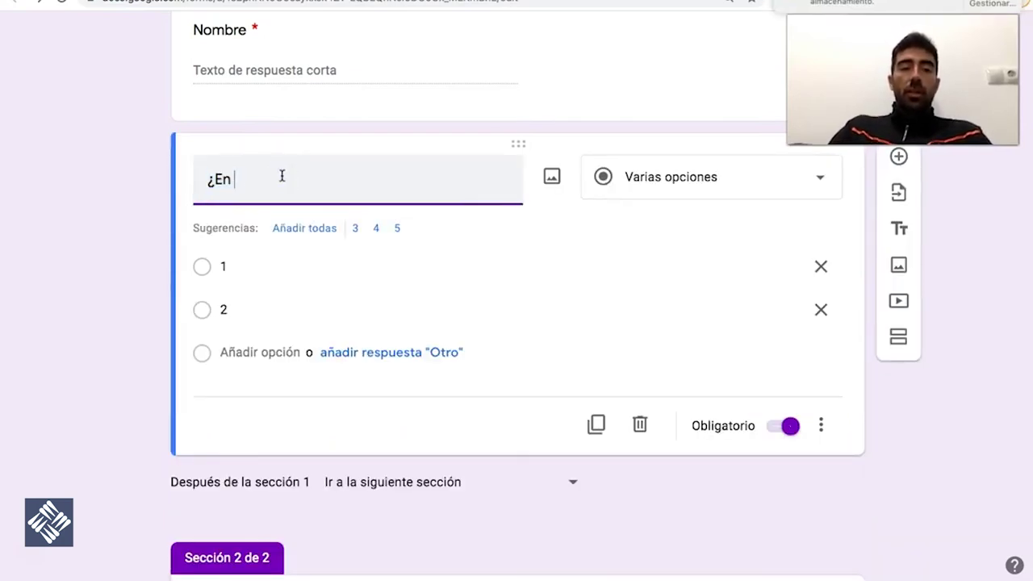
type("qué medida estás")
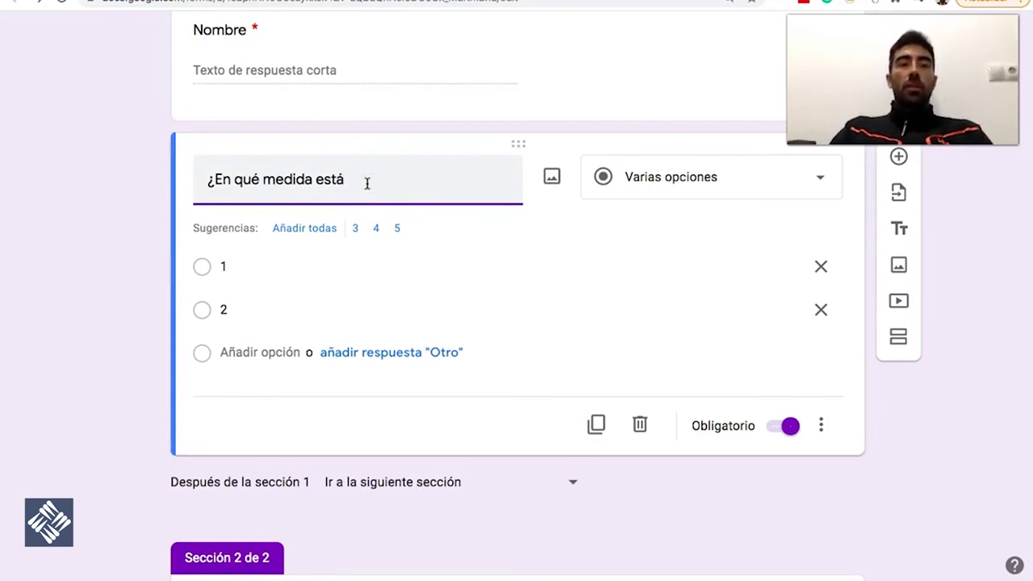
key("BackSpace")
key("BackSpace")
key("BackSpace")
key("BackSpace")
type("crees que tus profesores son buenos?")
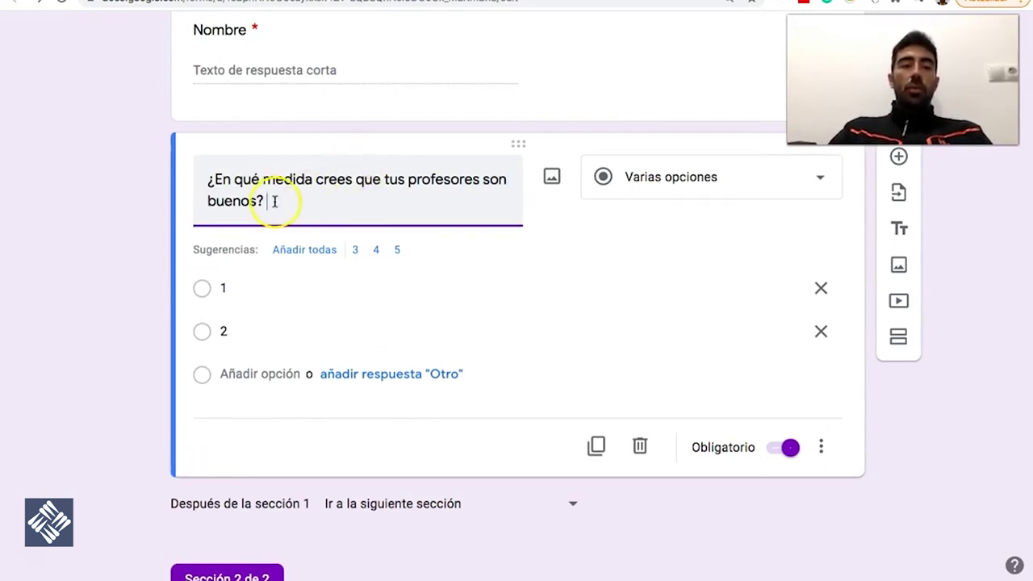
left_click_drag(260, 201, 213, 181)
type("Qué opin")
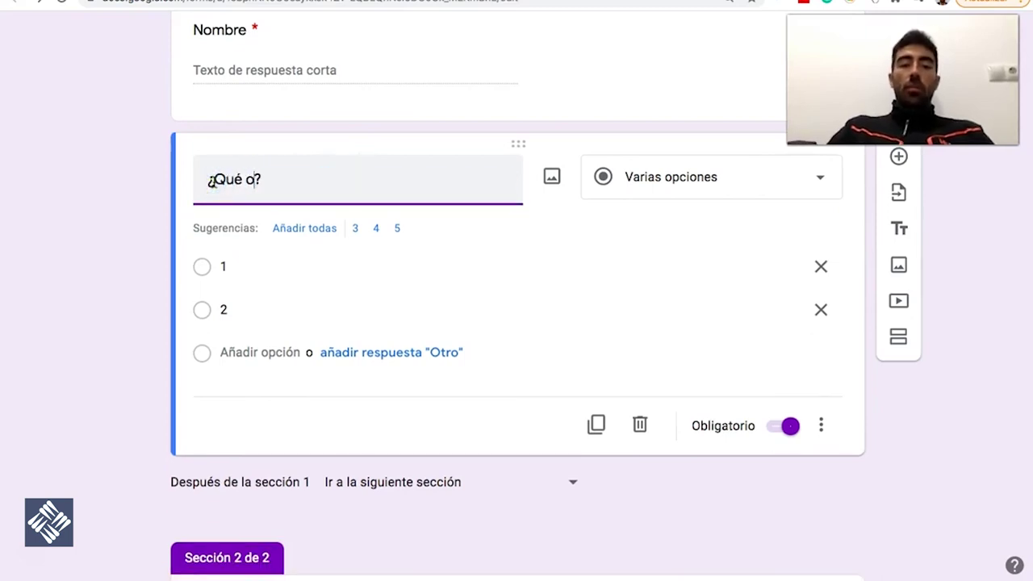
type("ión tienes ")
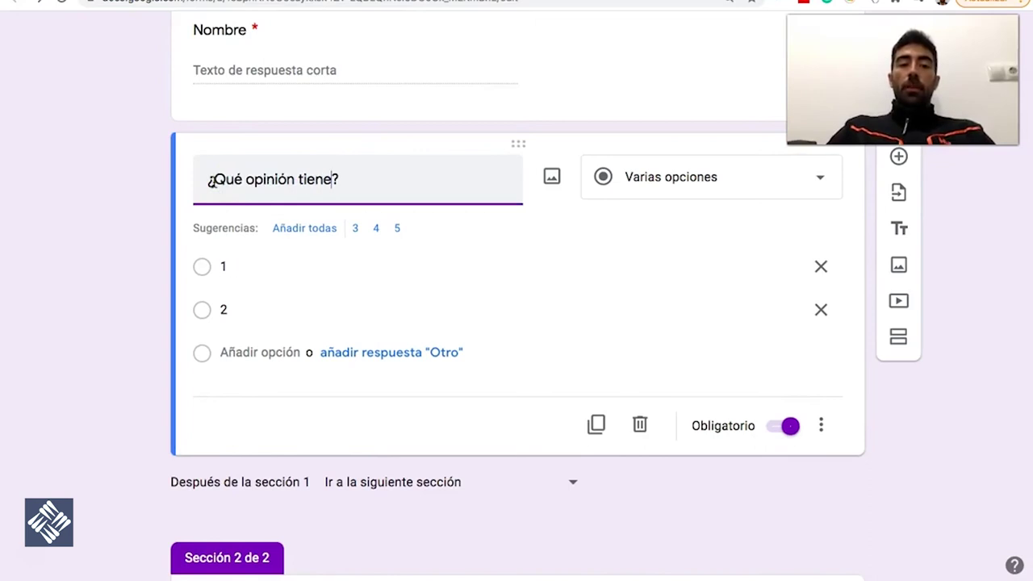
type("sobre tus prof")
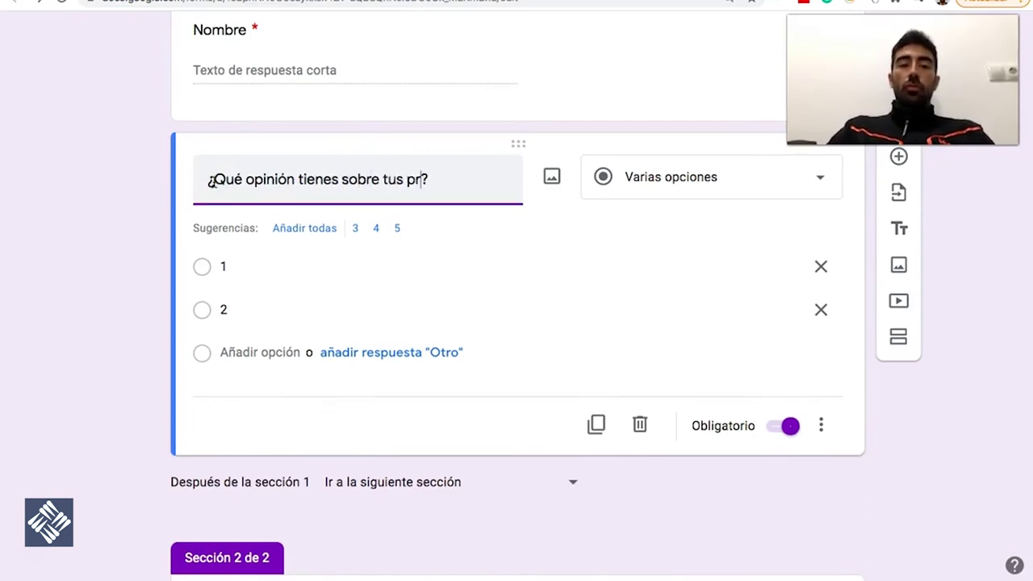
type("esores")
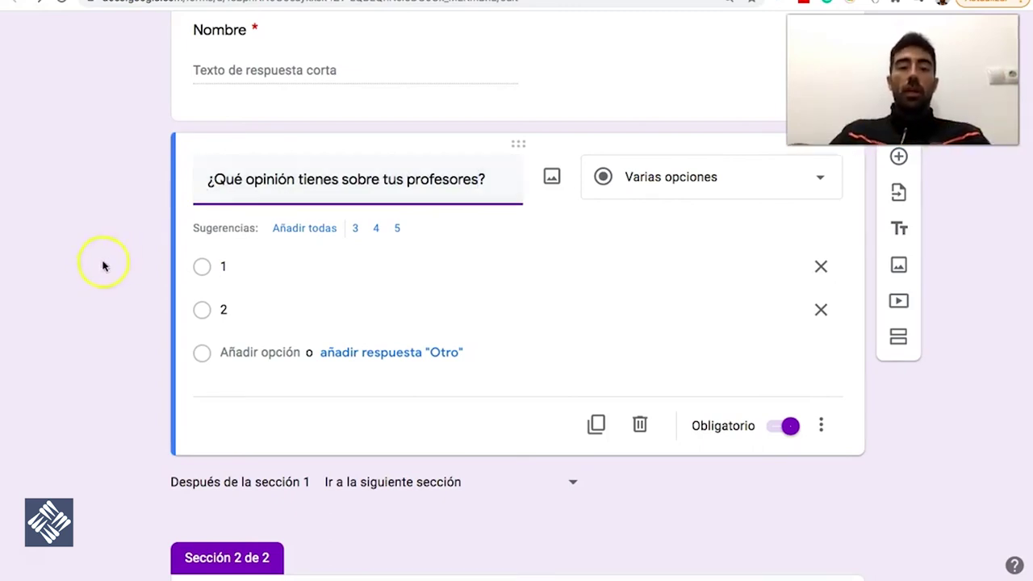
Enter the first three choices: Muy malos, Malos and Ni malos ni buenos
left_click(339, 269)
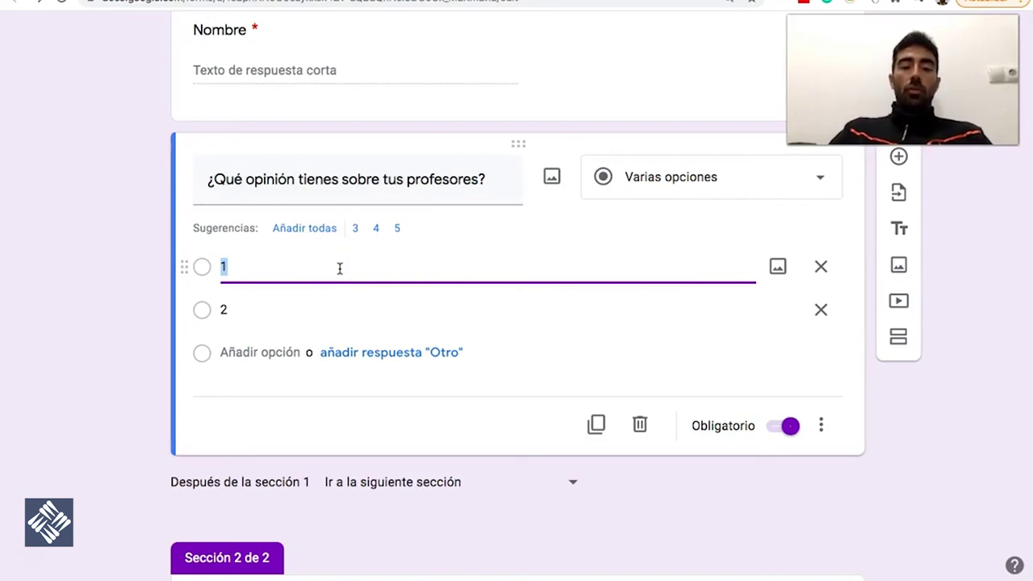
type("Muy malos")
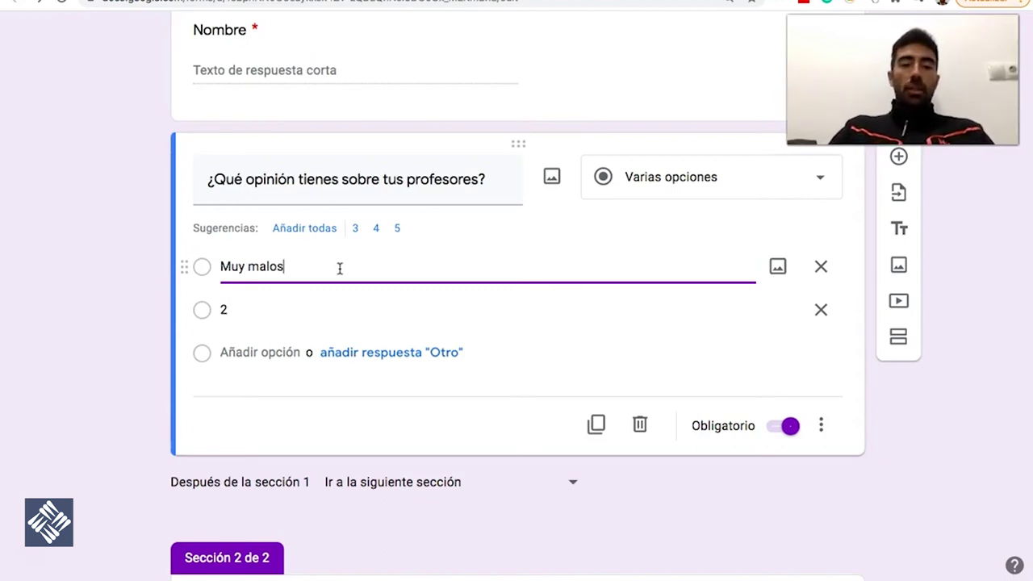
key("Tab")
key("Tab")
key("Tab")
type("Malos")
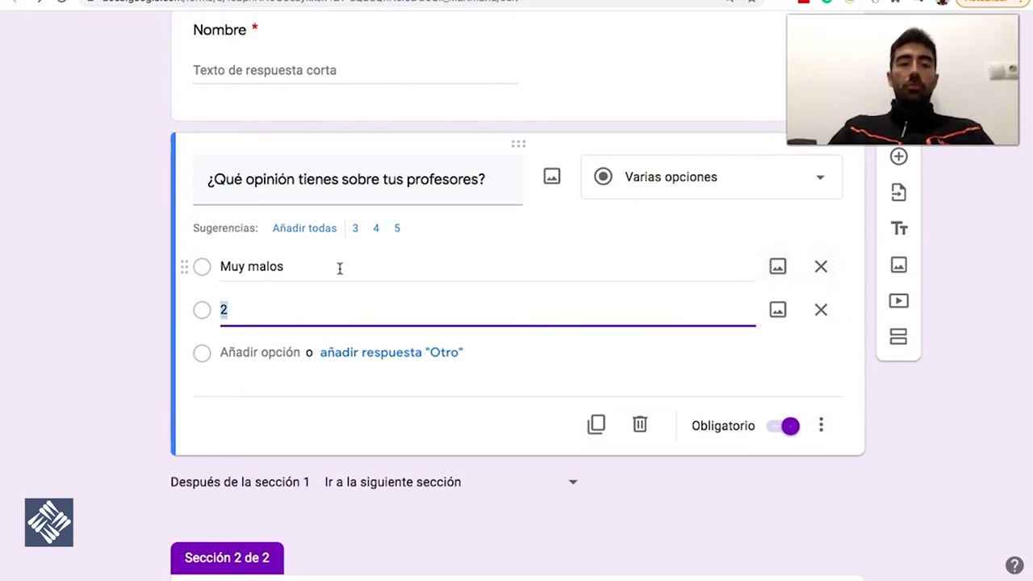
key("Tab")
key("Tab")
Add the choices Buenos and Muy buenos, then duplicate the opinion question
key("Tab")
type("Ni malos ni buenos")
key("Tab")
key("Tab")
key("Tab")
type("Buenos")
key("Tab")
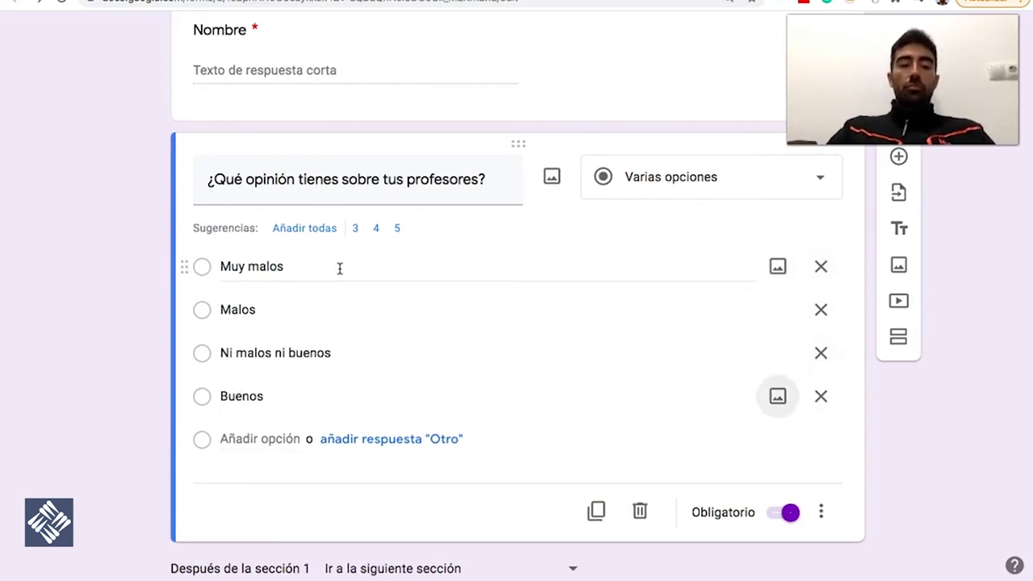
key("Tab")
key("Tab")
type("Muyb")
key("BackSpace")
type("buenos")
left_click(373, 263)
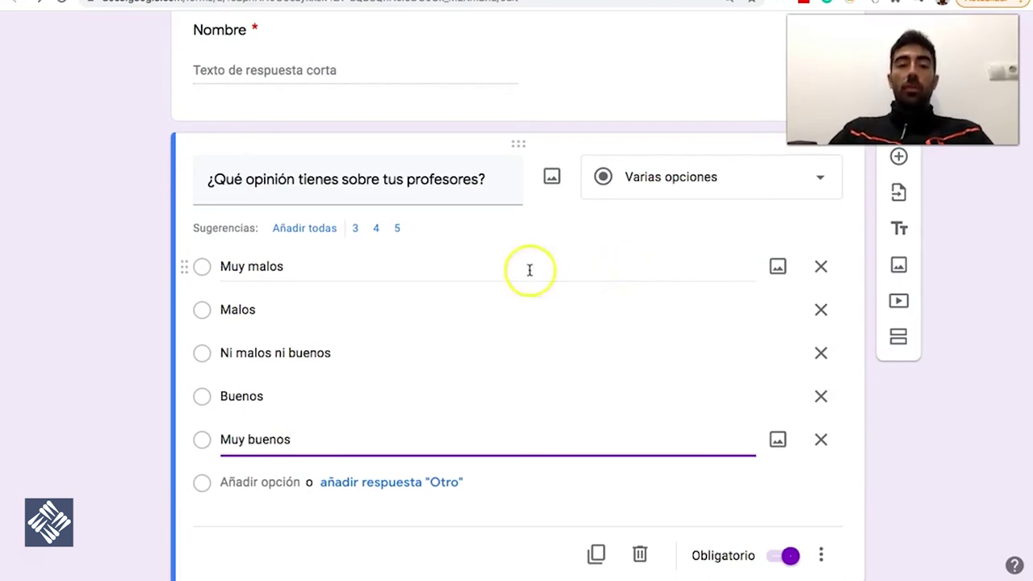
left_click(596, 553)
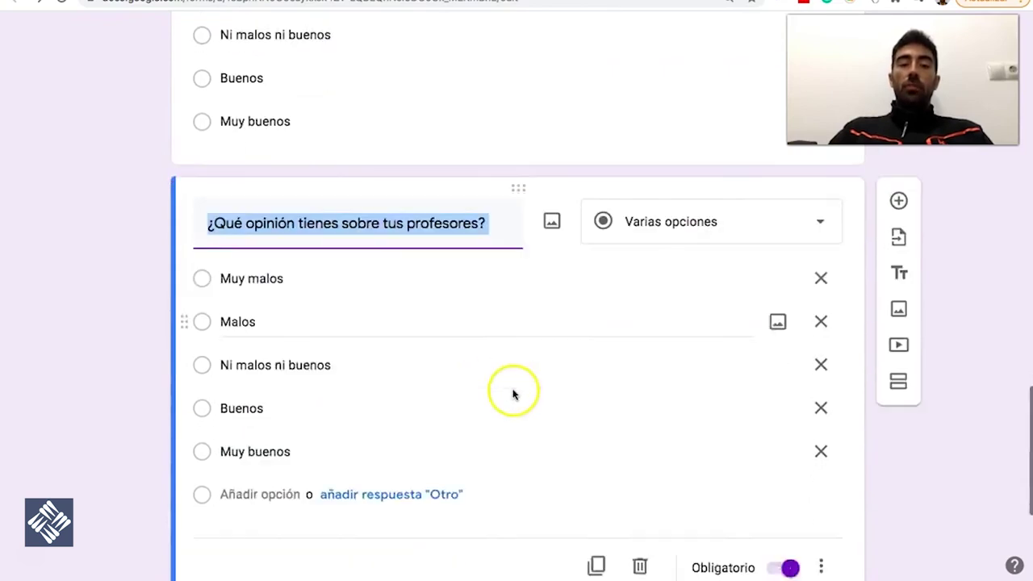
Change the duplicated opinion question's type to Párrafo (long answer)
left_click(683, 212)
left_click(664, 111)
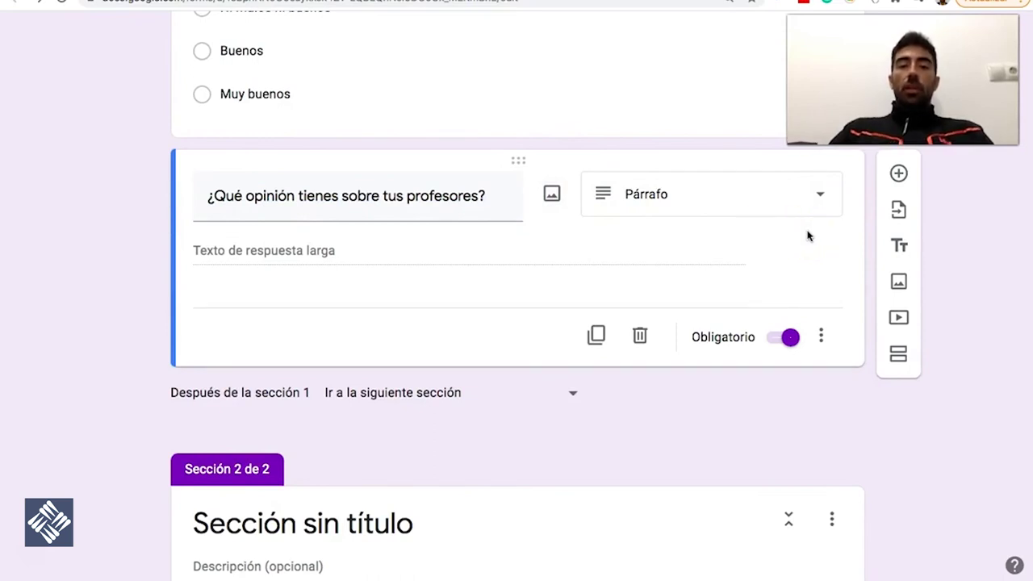
scroll(808, 235, "up", 2)
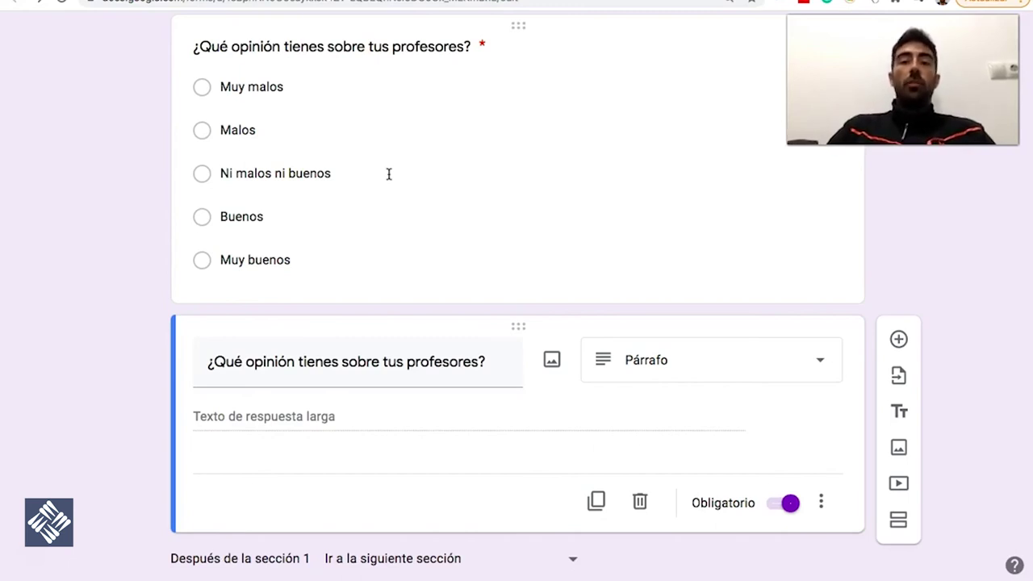
scroll(382, 376, "down", 2)
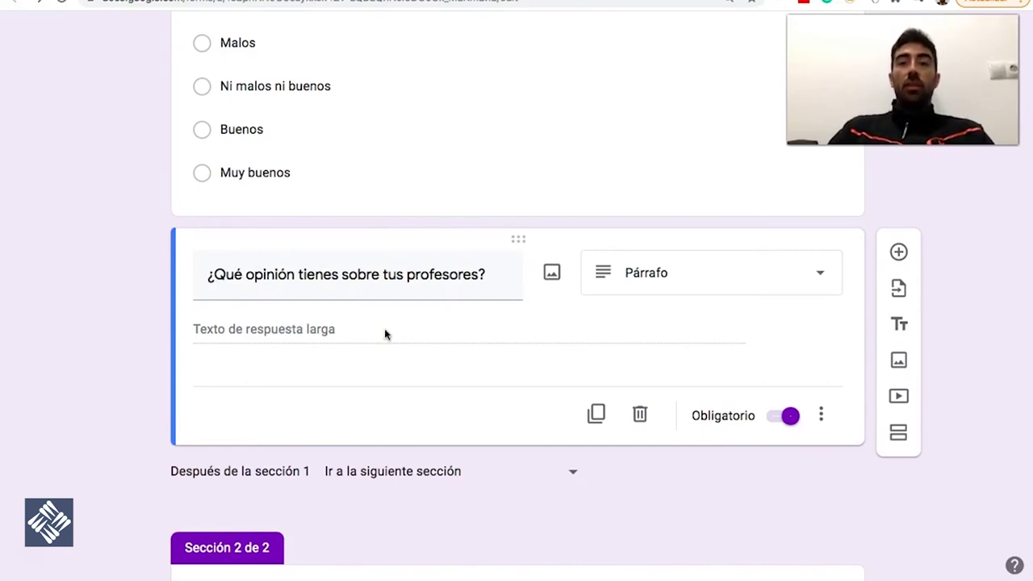
scroll(384, 334, "up", 3)
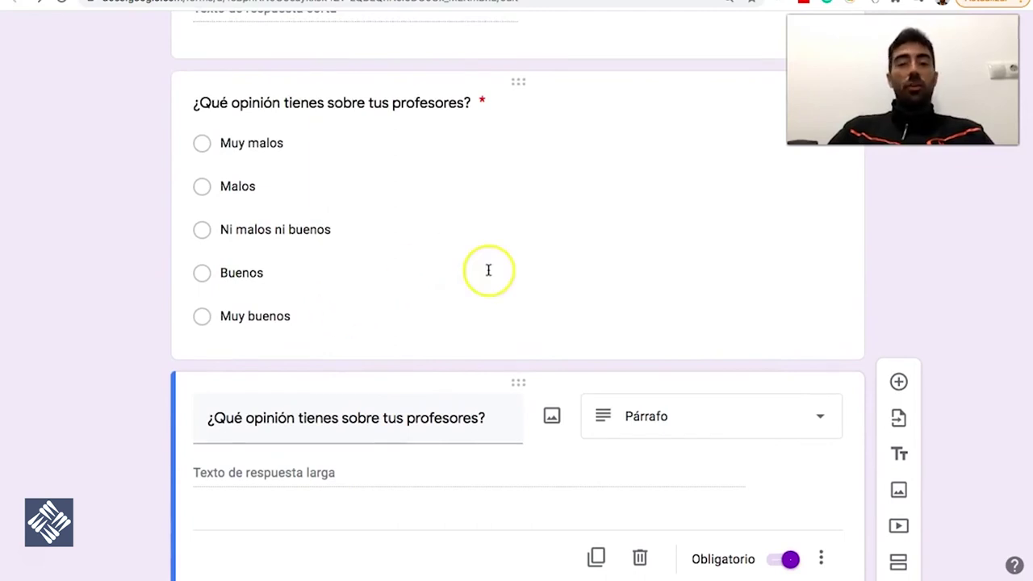
scroll(488, 271, "down", 4)
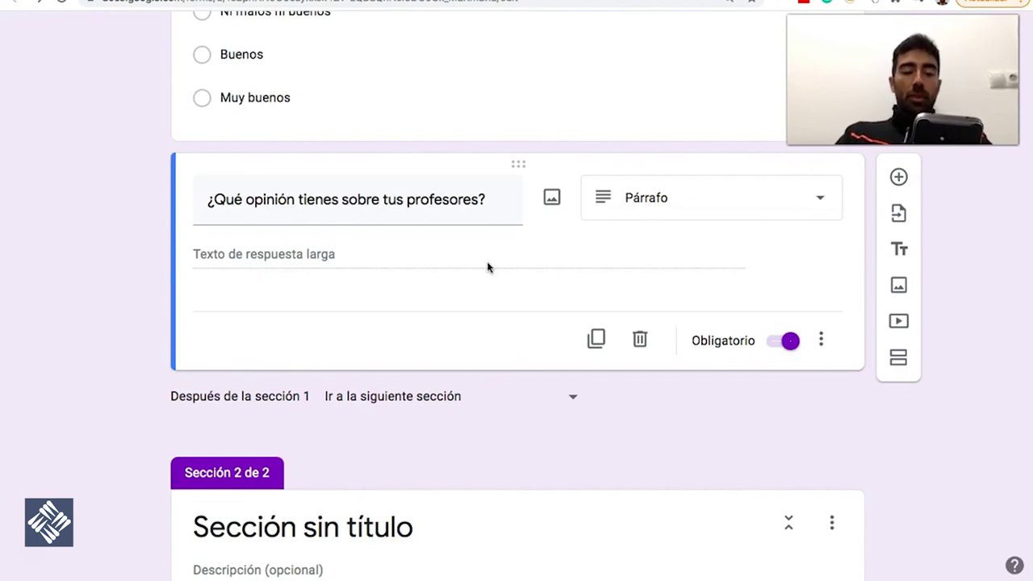
scroll(484, 410, "down", 2)
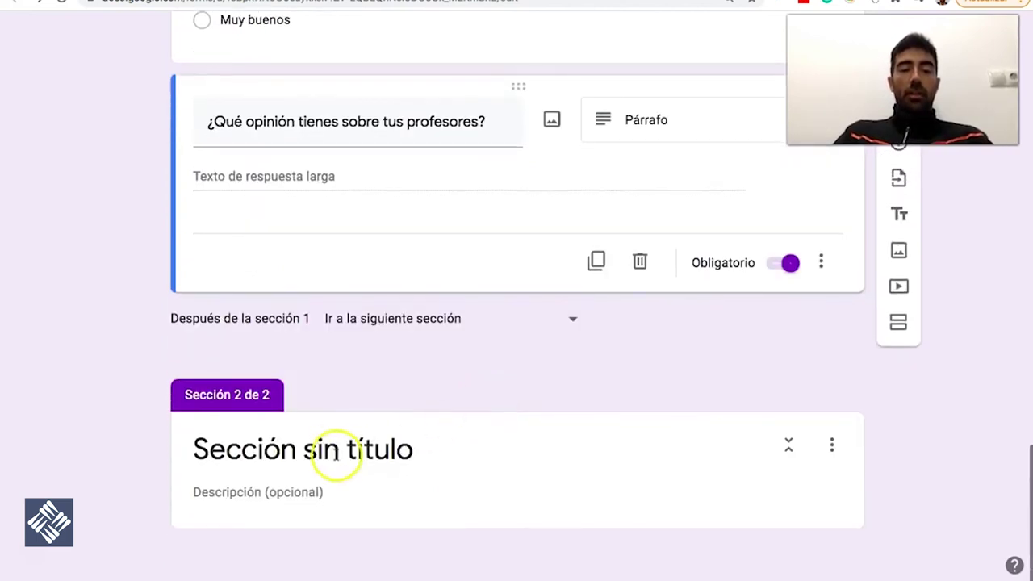
left_click(336, 450)
triple_click(333, 449)
Type the section title 'Añade algo más que no se haya quedado reflejado en el cuestionario', fixing typos, and select it
type("¿")
key("BackSpace")
type("A")
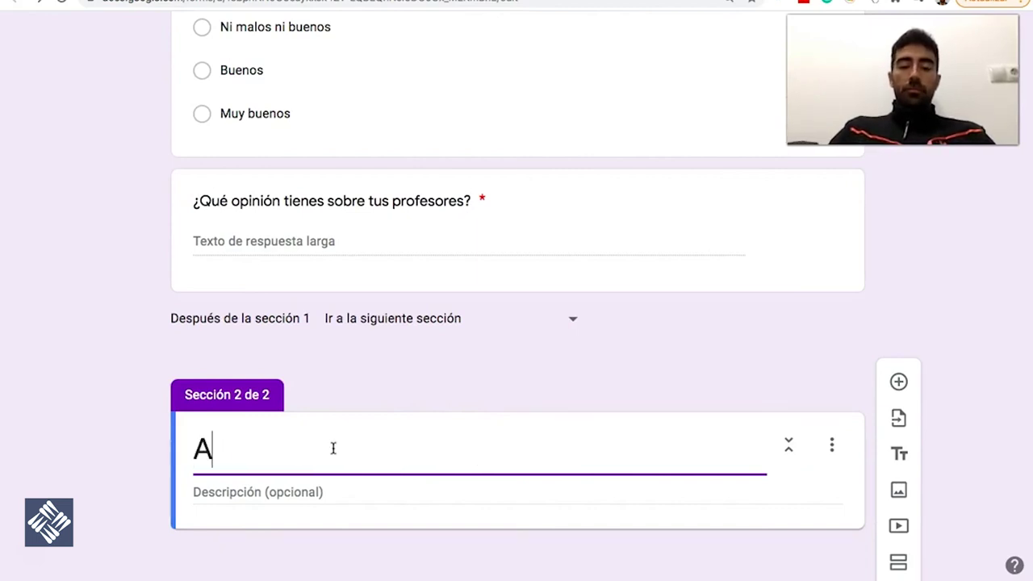
type("ñade algo más que ")
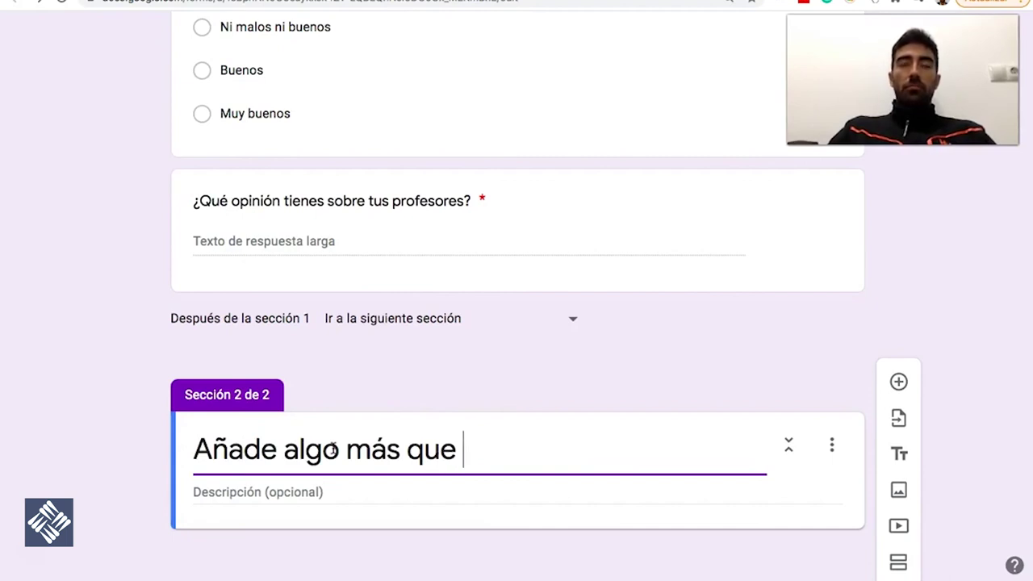
type("puedas")
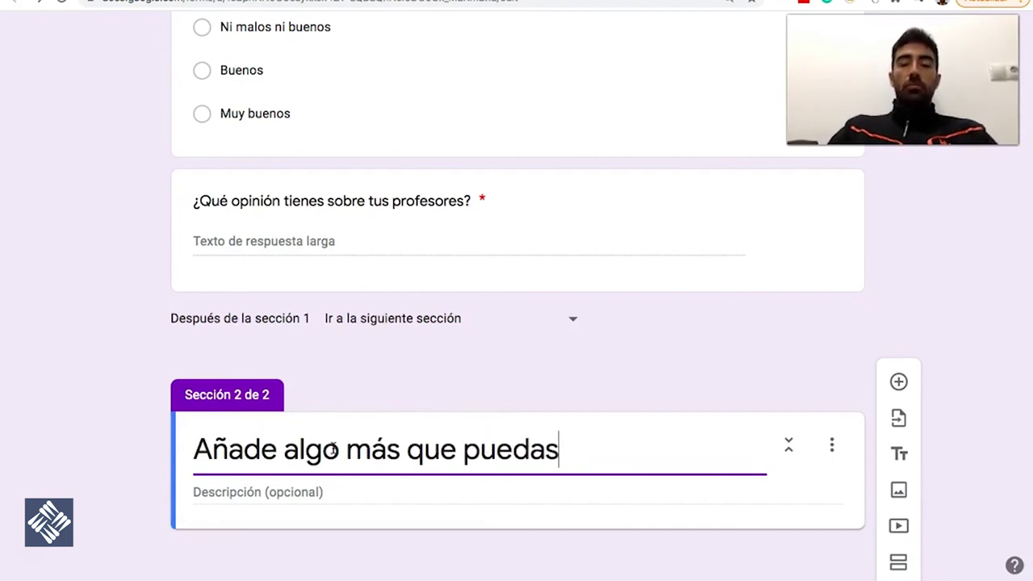
key("BackSpace")
key("BackSpace")
key("BackSpace")
key("BackSpace")
key("BackSpace")
key("BackSpace")
type("no se")
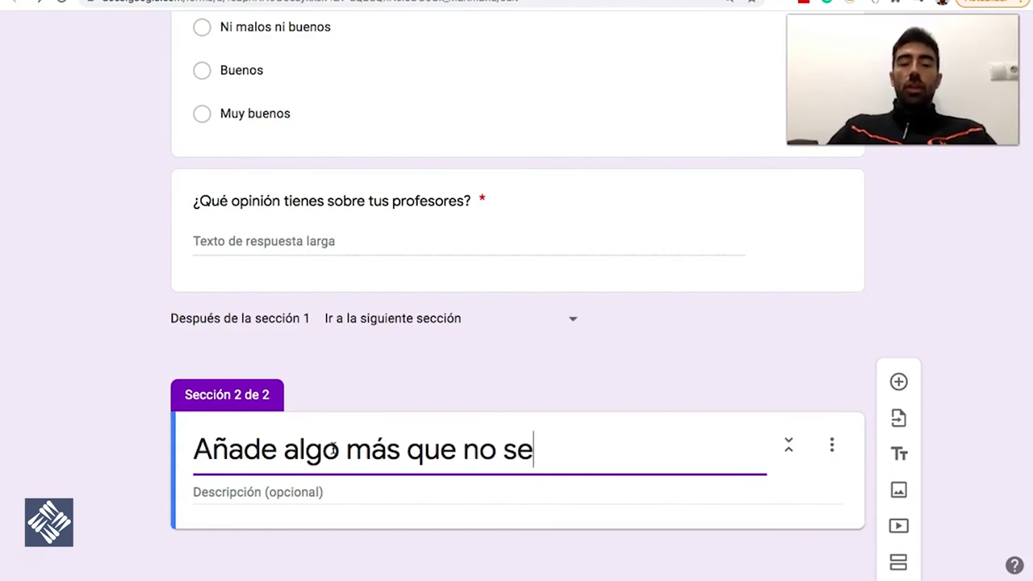
type(" haya queda")
key("BackSpace")
key("BackSpace")
type("edado refle")
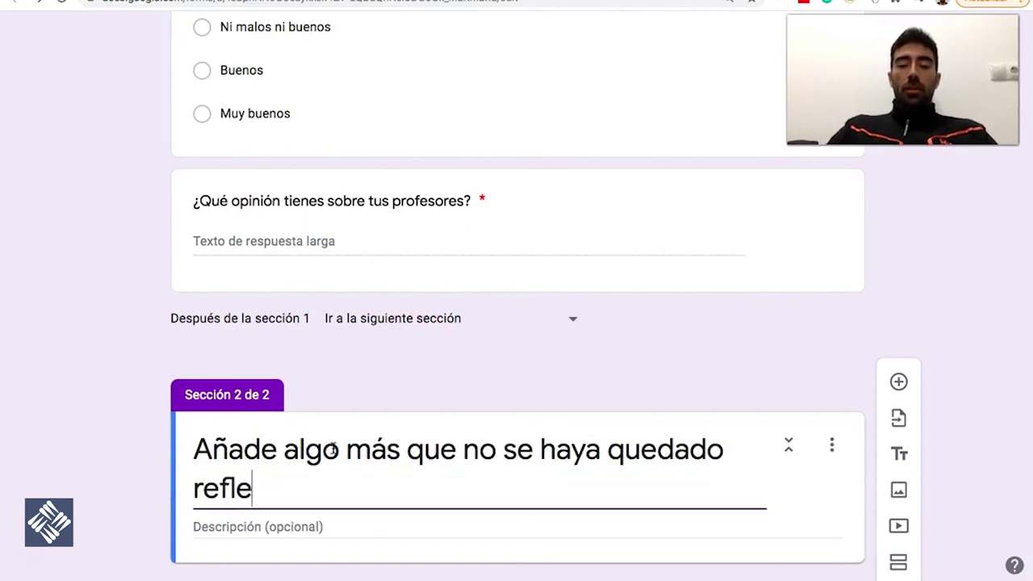
type("jado en el cuestionario")
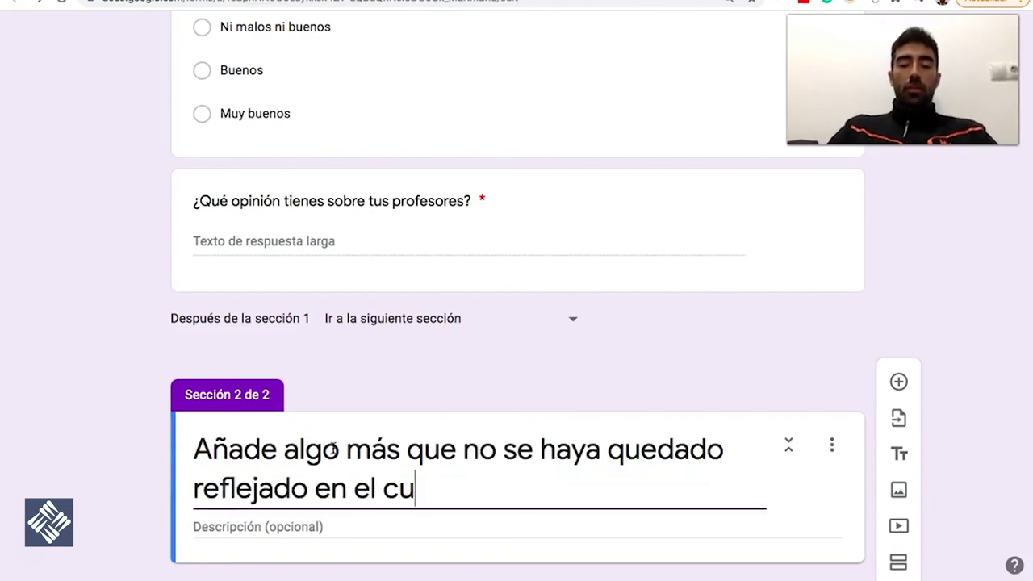
left_click(449, 473)
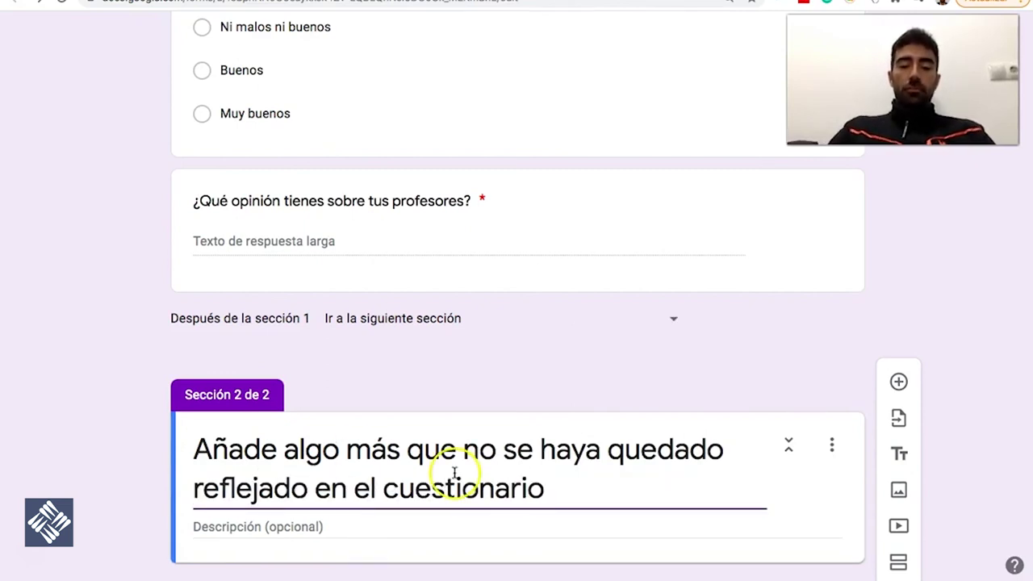
scroll(452, 460, "down", 1)
triple_click(450, 441)
key("ctrl+c")
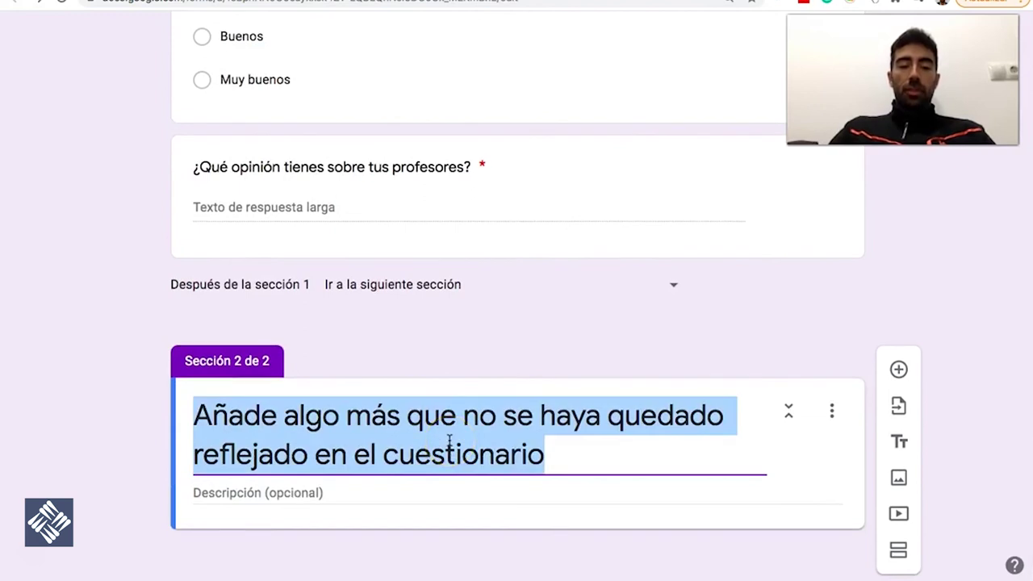
Cut the section title and paste it as the title of a duplicated paragraph question
key("BackSpace")
left_click(449, 184)
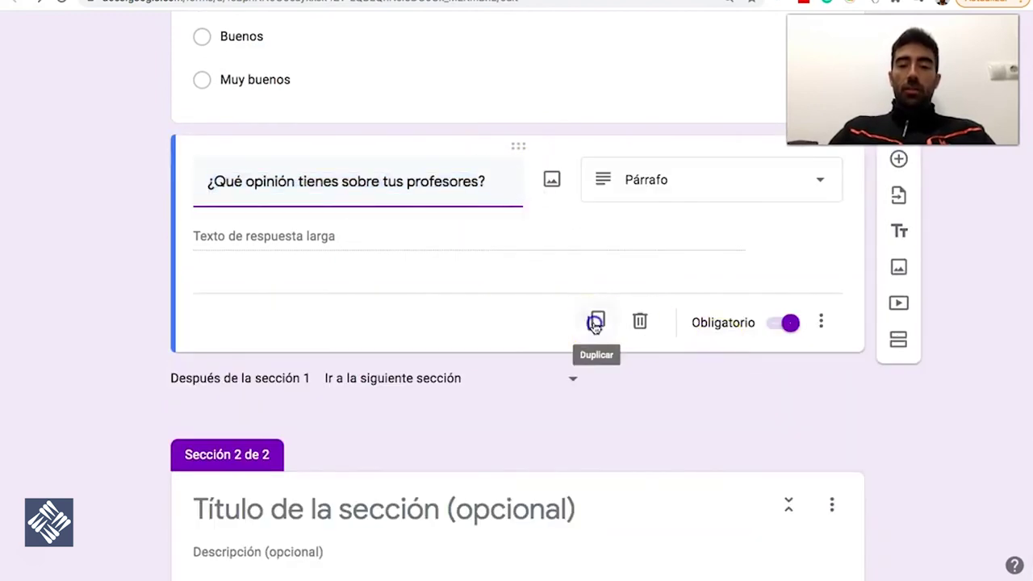
left_click(595, 320)
key("ctrl+v")
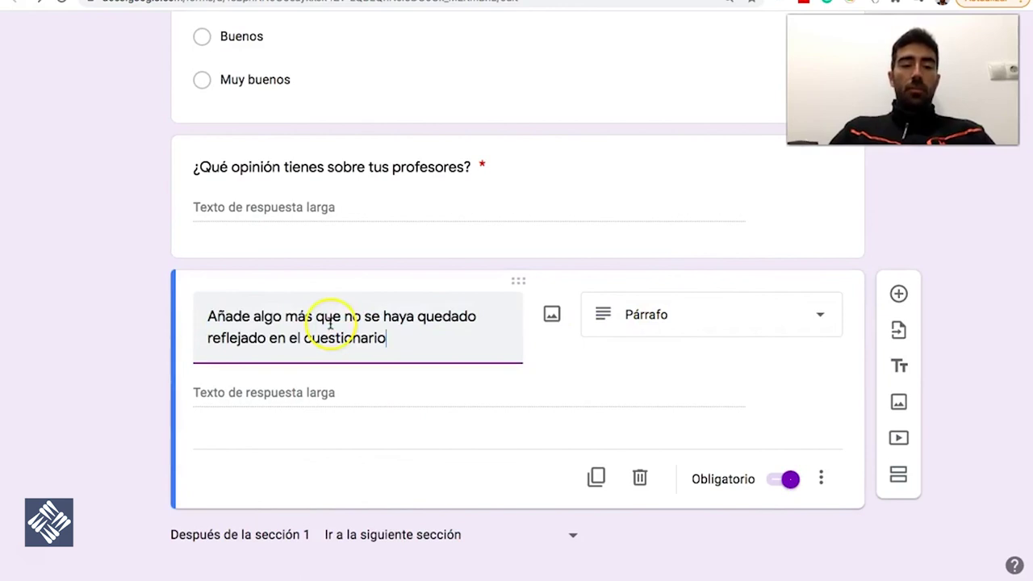
scroll(676, 516, "down", 2)
scroll(676, 516, "down", 2)
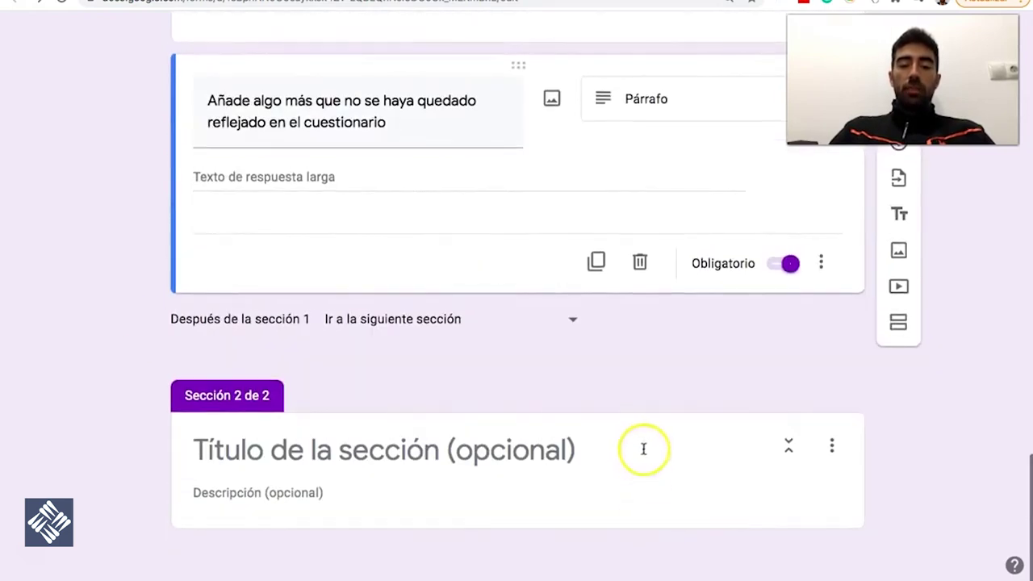
Delete the second section and keep the new paragraph question required
left_click(643, 447)
left_click(832, 440)
left_click(873, 501)
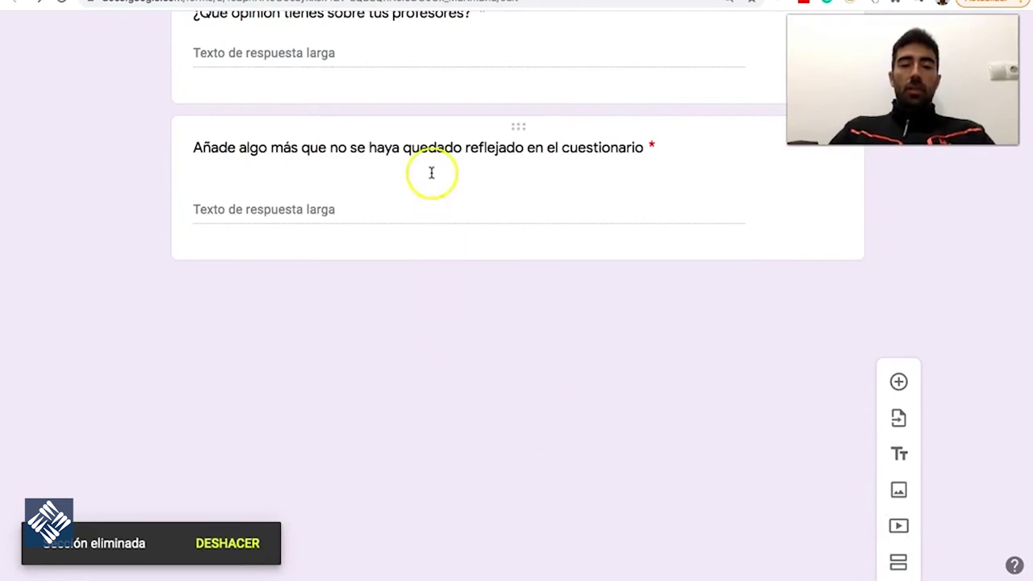
left_click(431, 172)
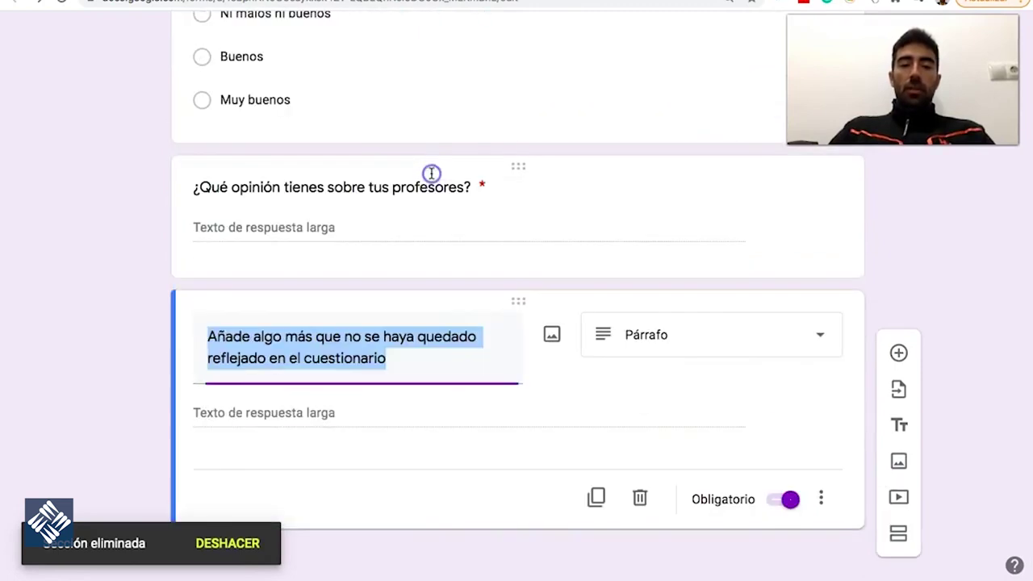
left_click(790, 498)
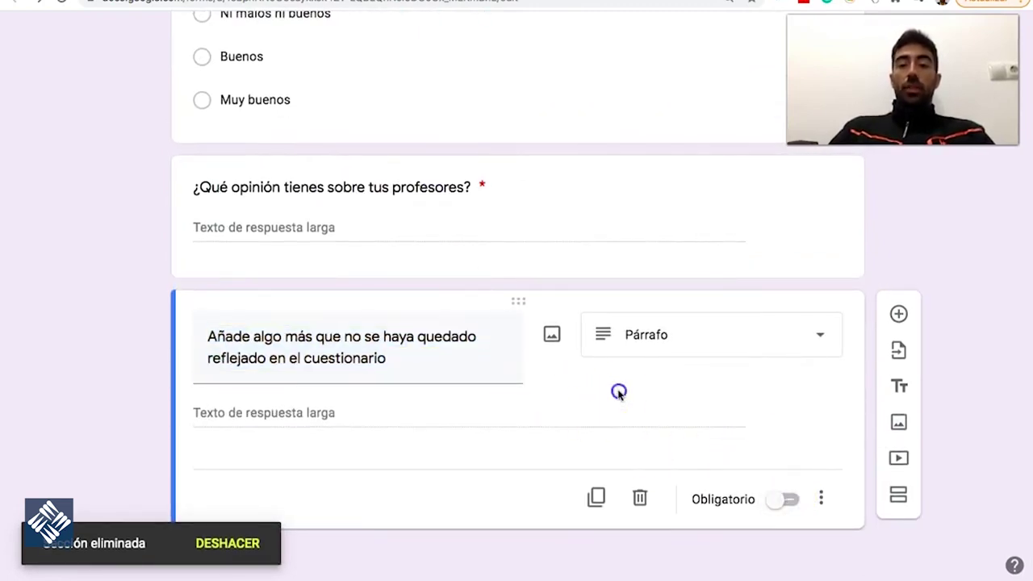
left_click(786, 504)
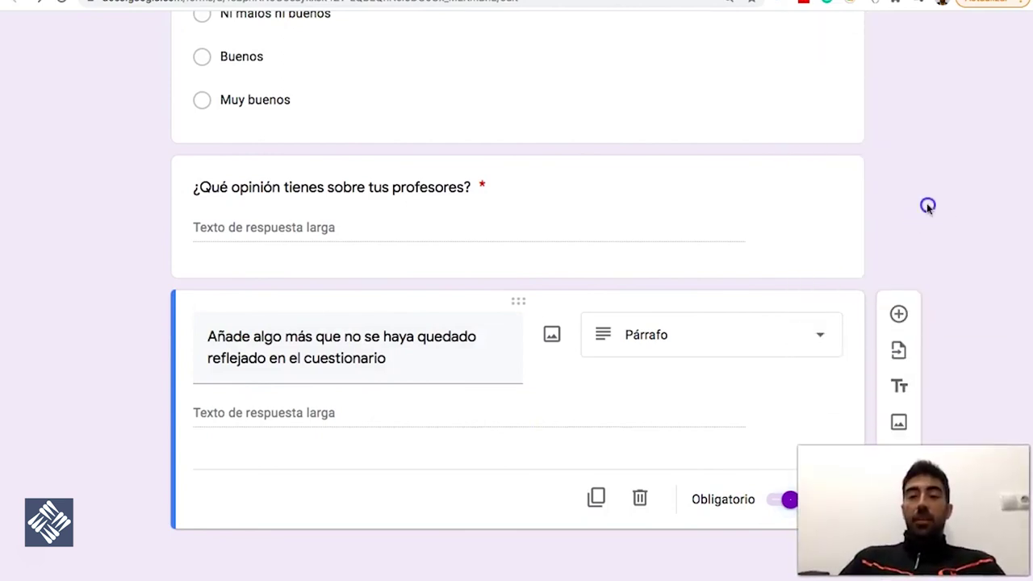
scroll(925, 207, "up", 20)
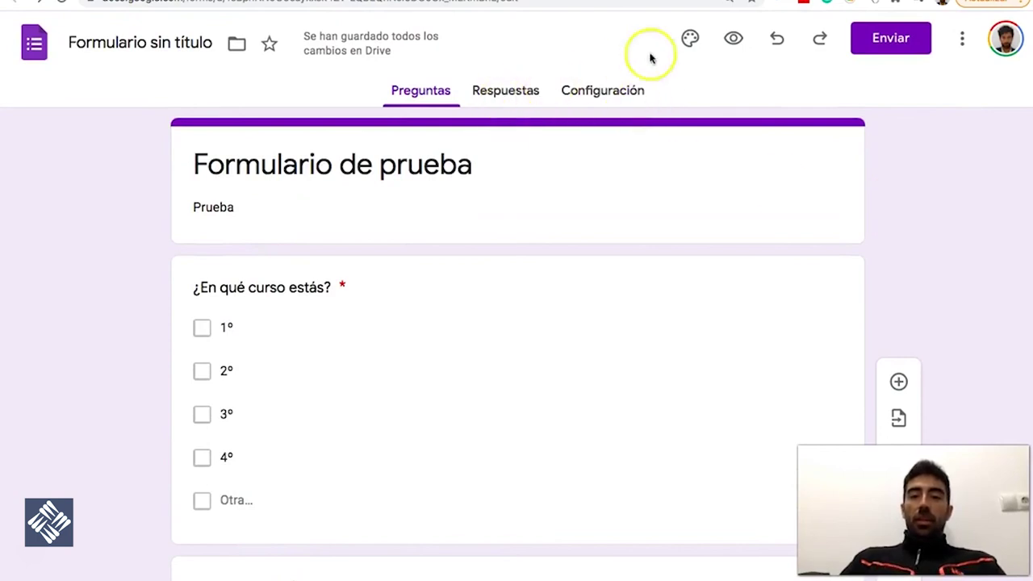
Set the form's theme colour to red (Rojo #db4437) and close the theme options
left_click(690, 39)
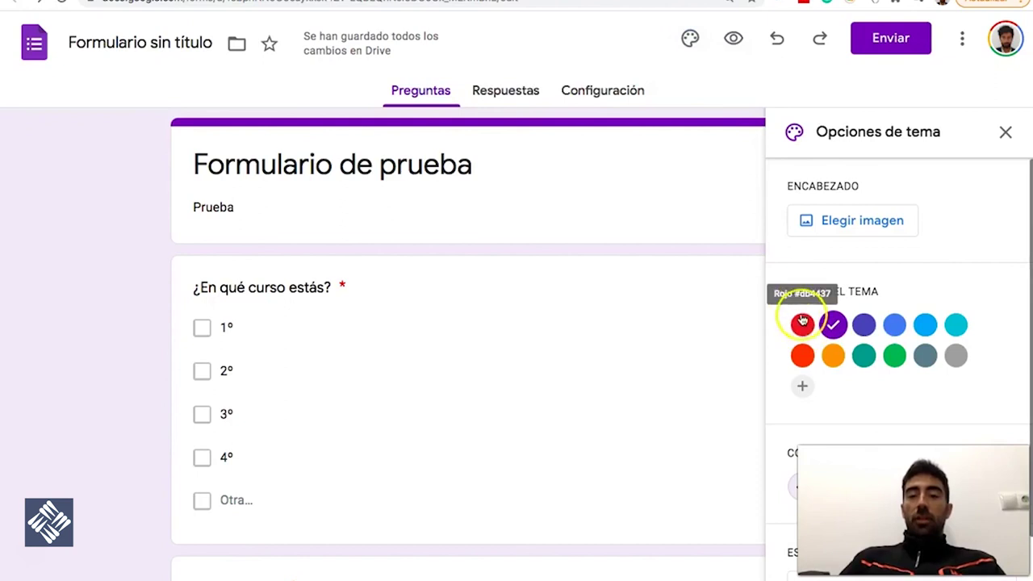
left_click(802, 324)
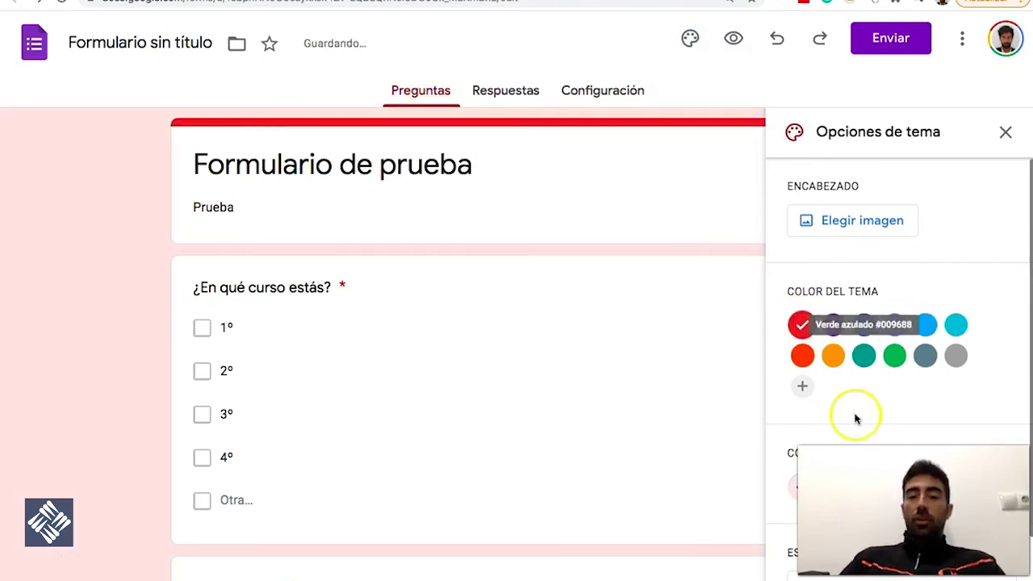
scroll(853, 414, "down", 1)
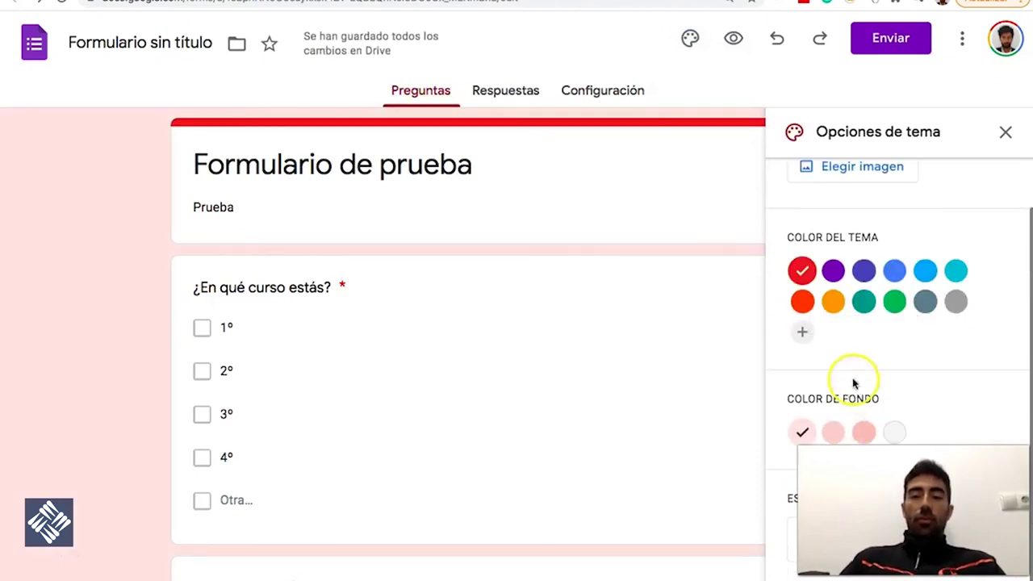
scroll(848, 242, "up", 1)
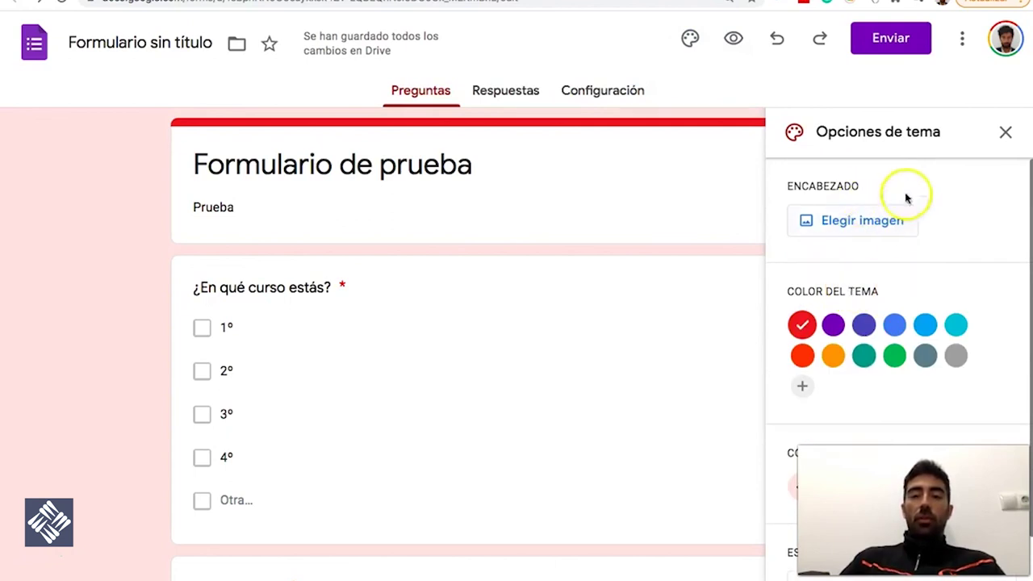
left_click(1005, 131)
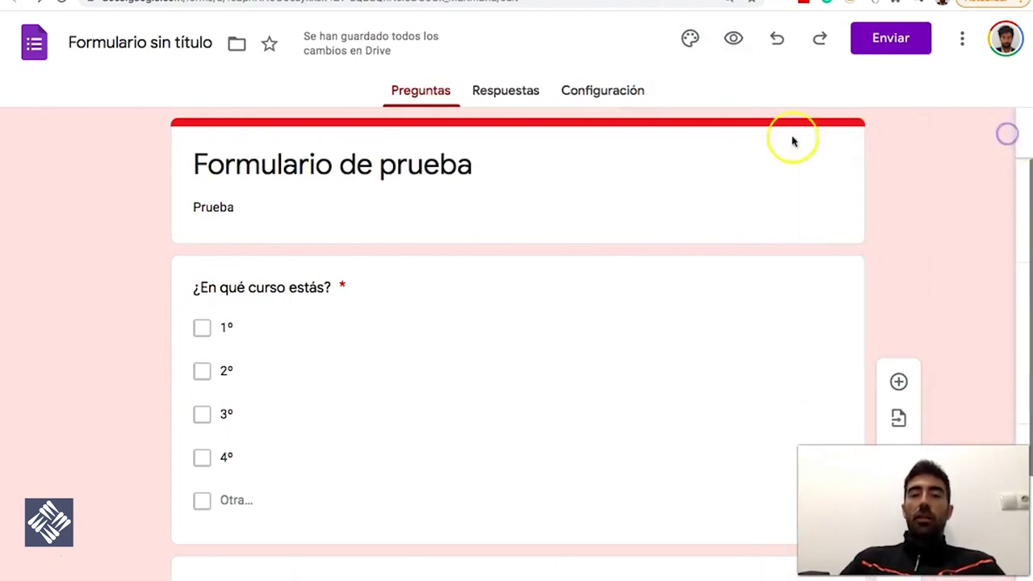
left_click(734, 42)
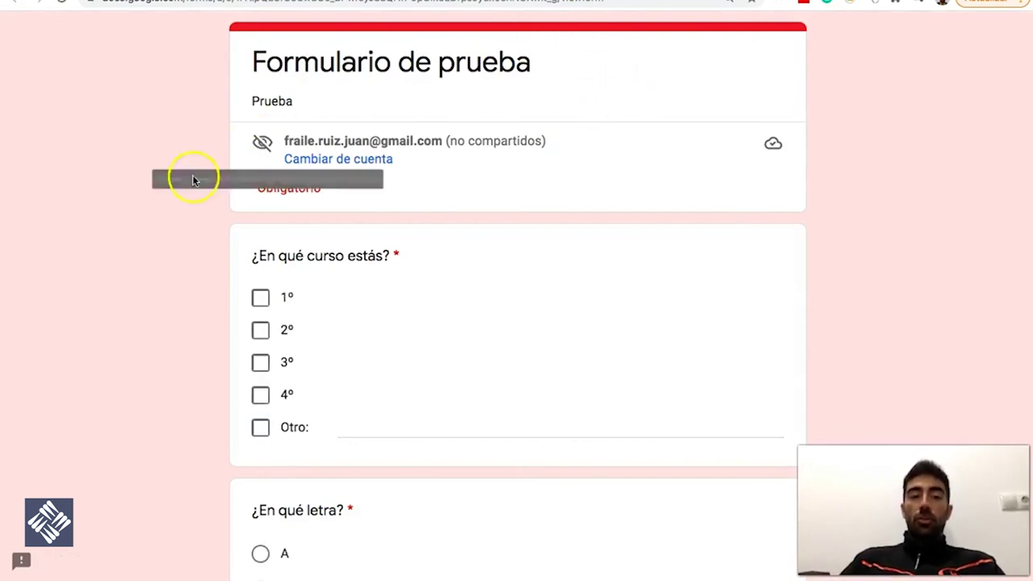
scroll(204, 214, "down", 1)
scroll(205, 215, "down", 1)
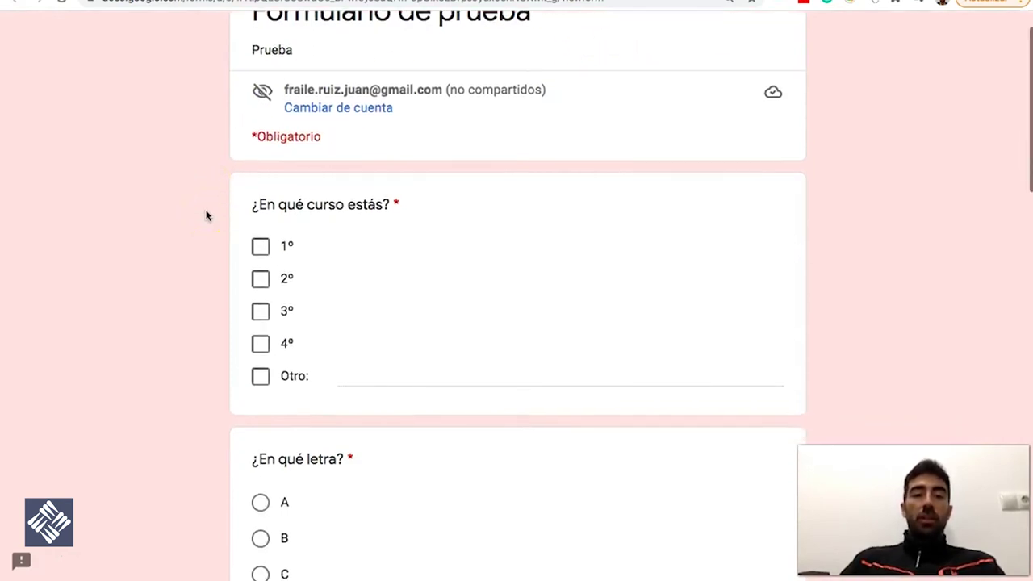
scroll(282, 96, "up", 2)
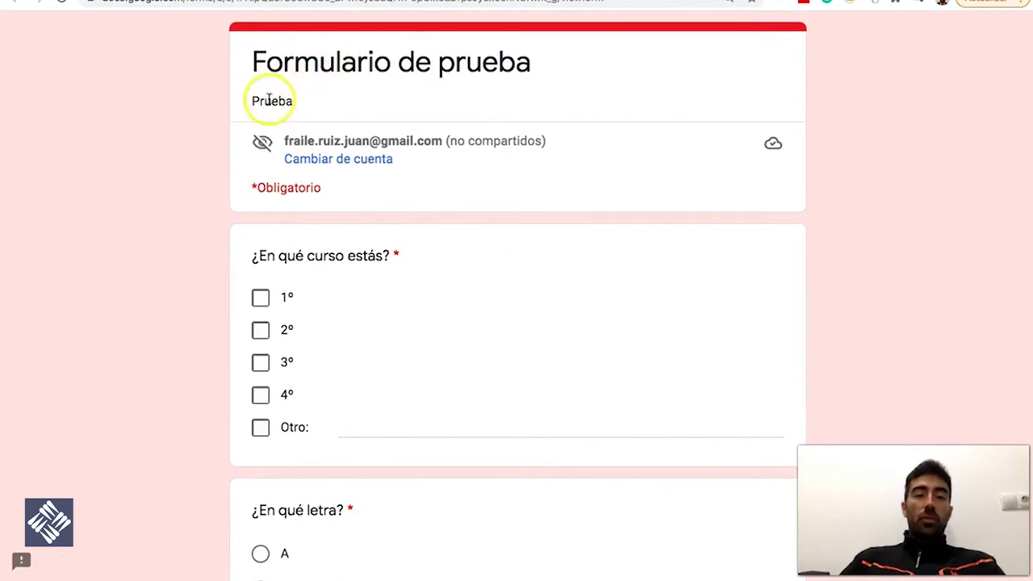
scroll(216, 213, "down", 3)
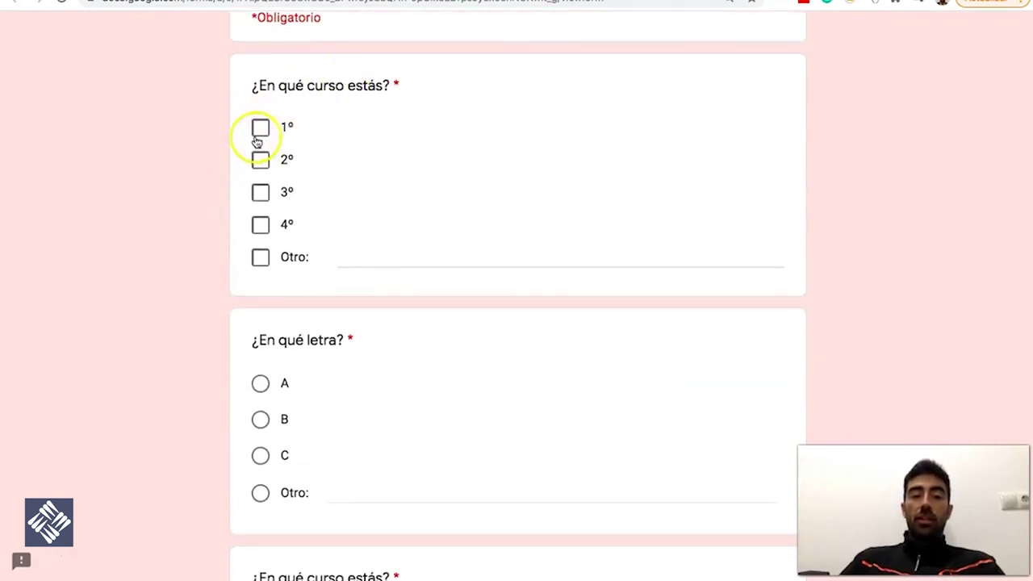
left_click(260, 129)
left_click(260, 160)
scroll(207, 230, "down", 5)
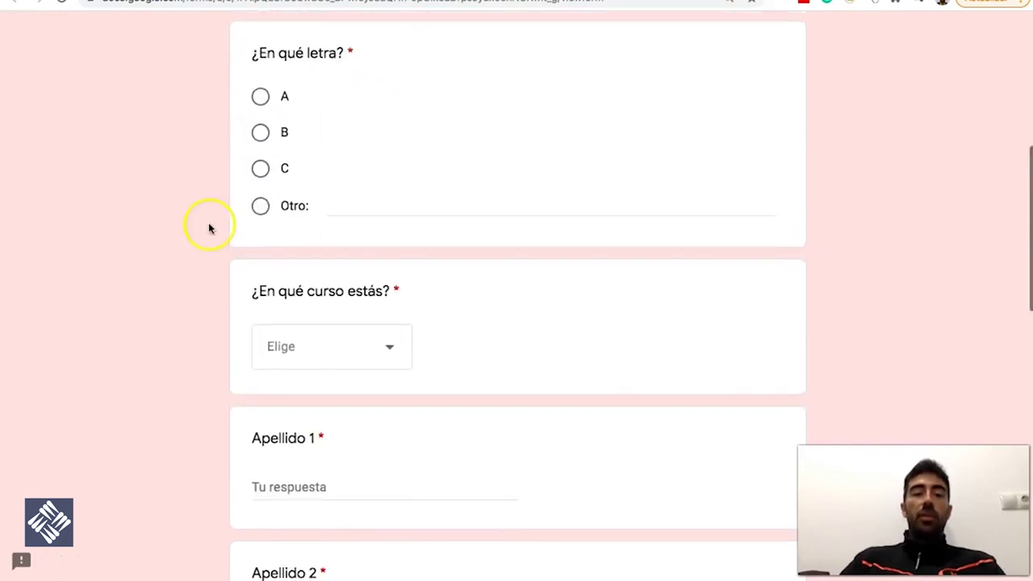
left_click(260, 104)
left_click(261, 170)
left_click(260, 132)
left_click(260, 206)
type("dededed")
scroll(267, 266, "down", 2)
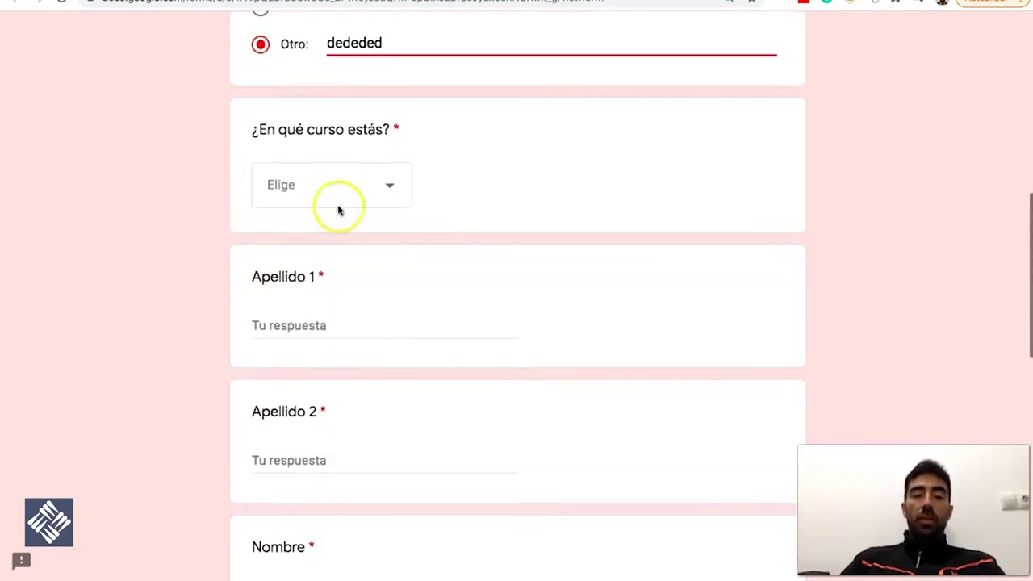
left_click(380, 198)
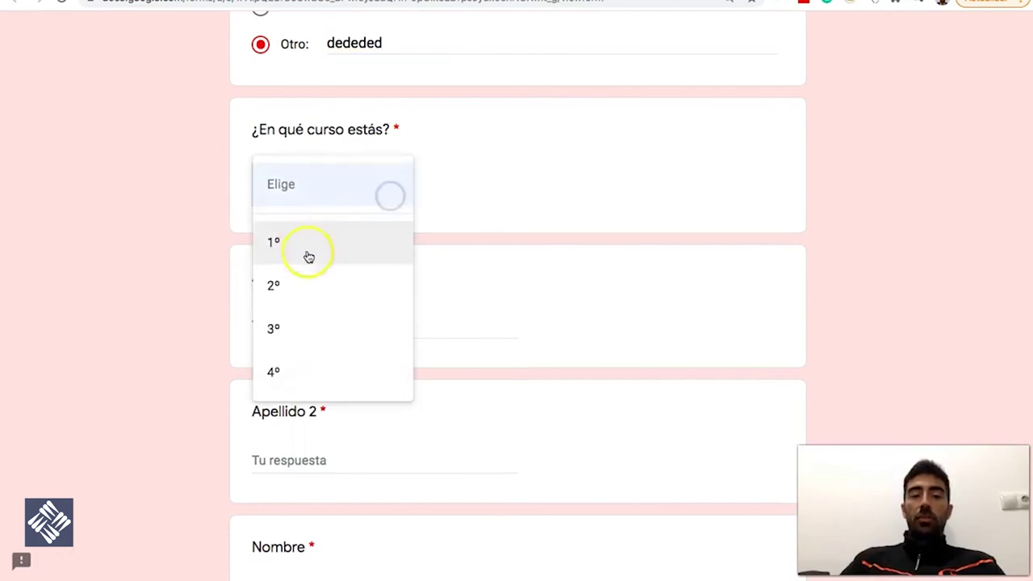
left_click(314, 299)
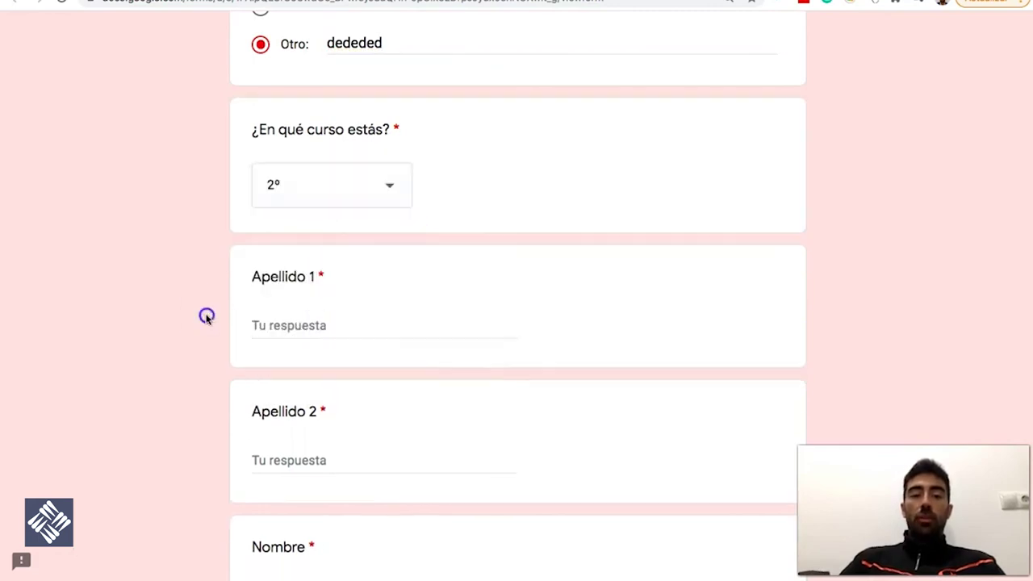
scroll(203, 316, "down", 3)
scroll(215, 282, "down", 4)
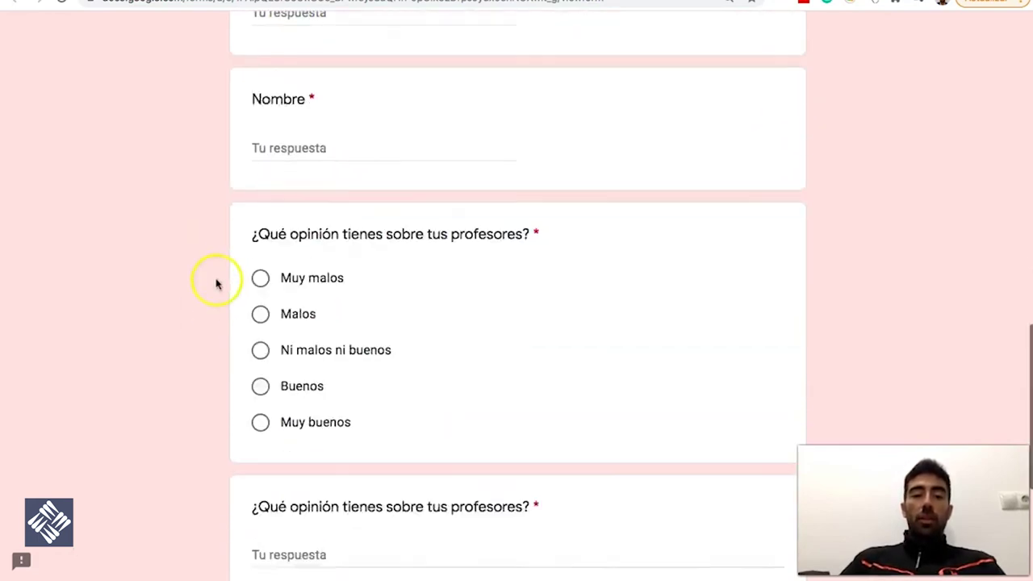
scroll(287, 218, "down", 2)
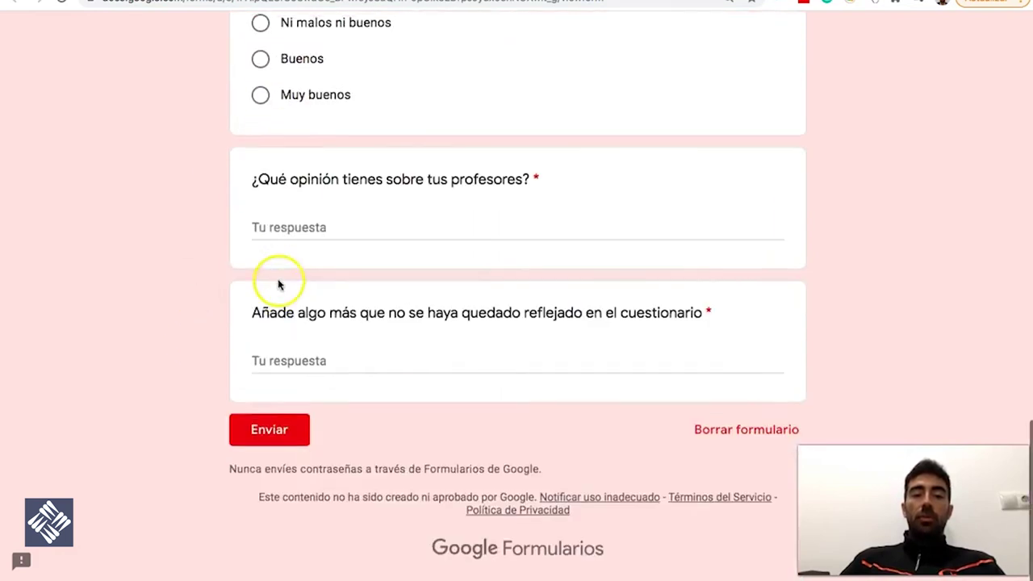
left_click(274, 430)
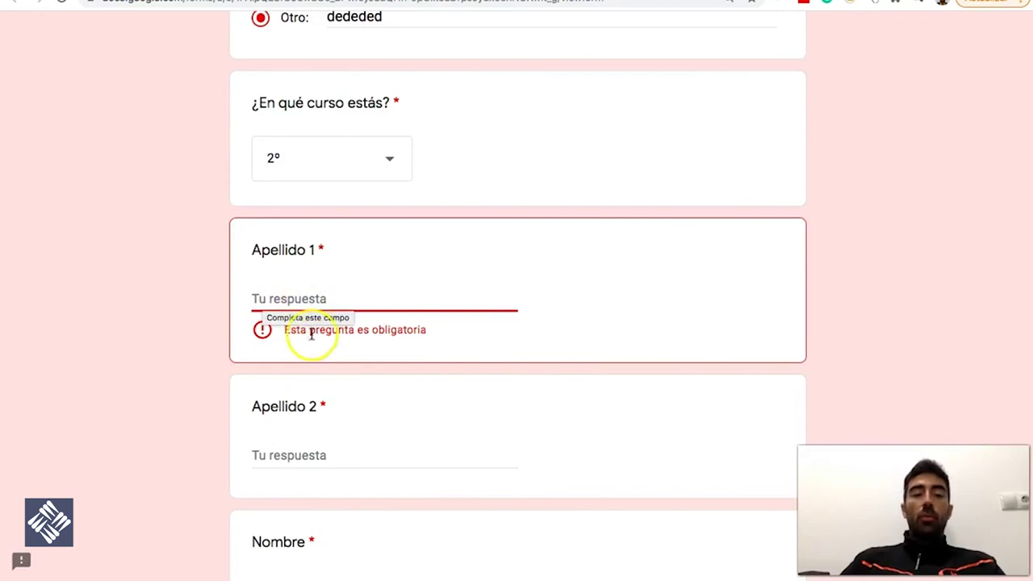
scroll(215, 349, "down", 9)
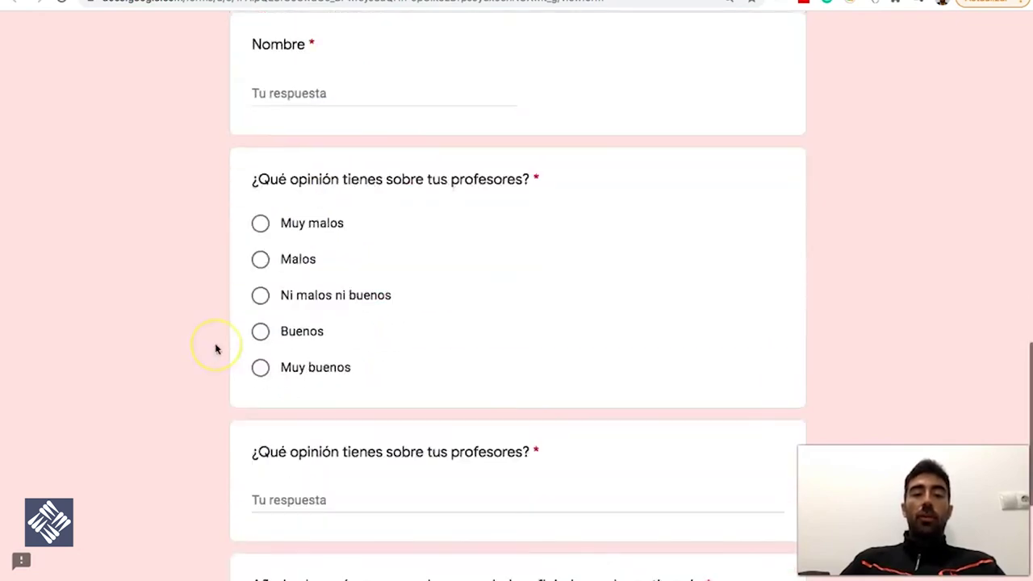
scroll(216, 348, "down", 1)
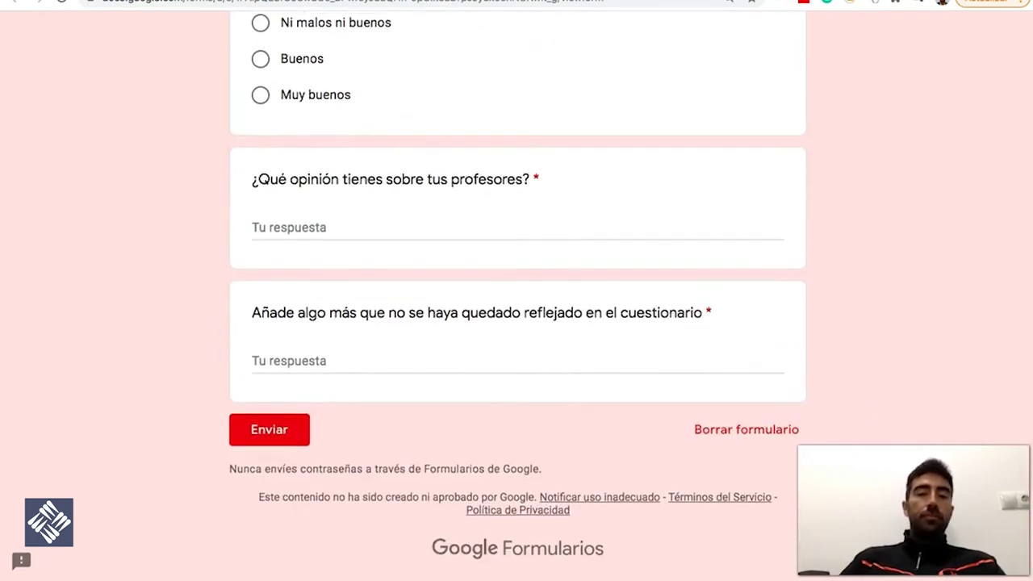
left_click(401, 2)
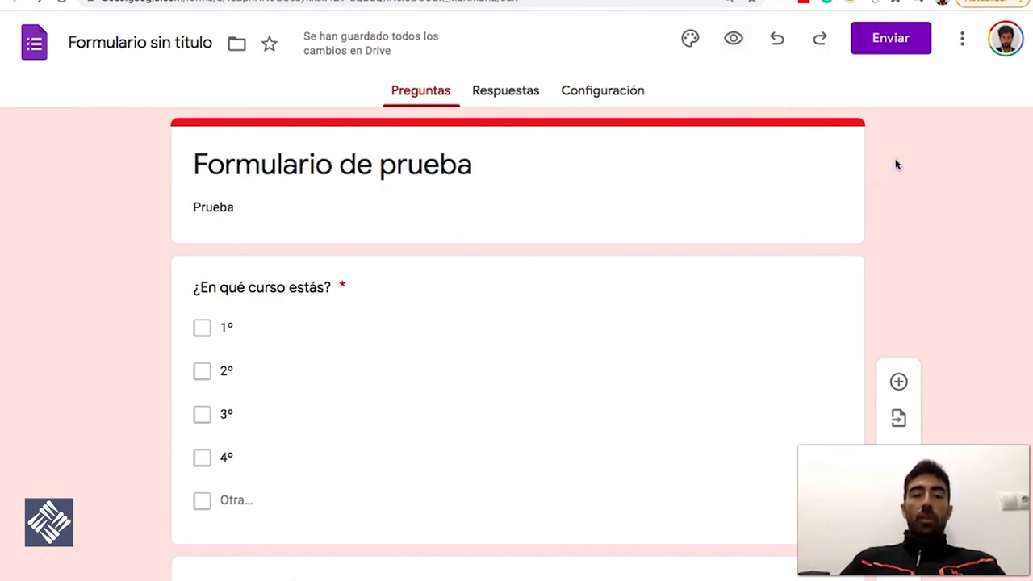
Open the Enviar email options and check the recipient, 'Formulario de prueba' subject and message fields
left_click(895, 47)
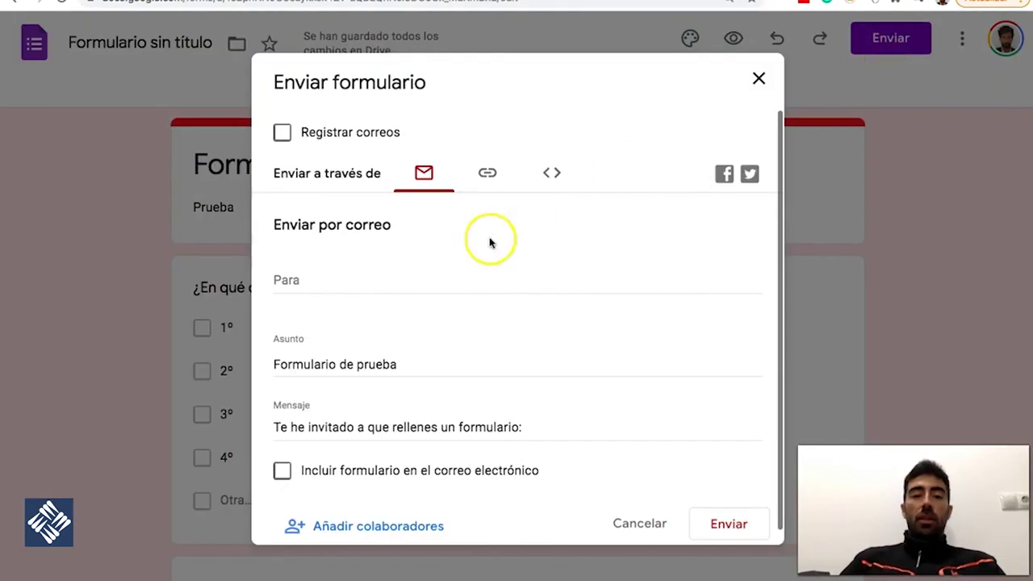
left_click(300, 281)
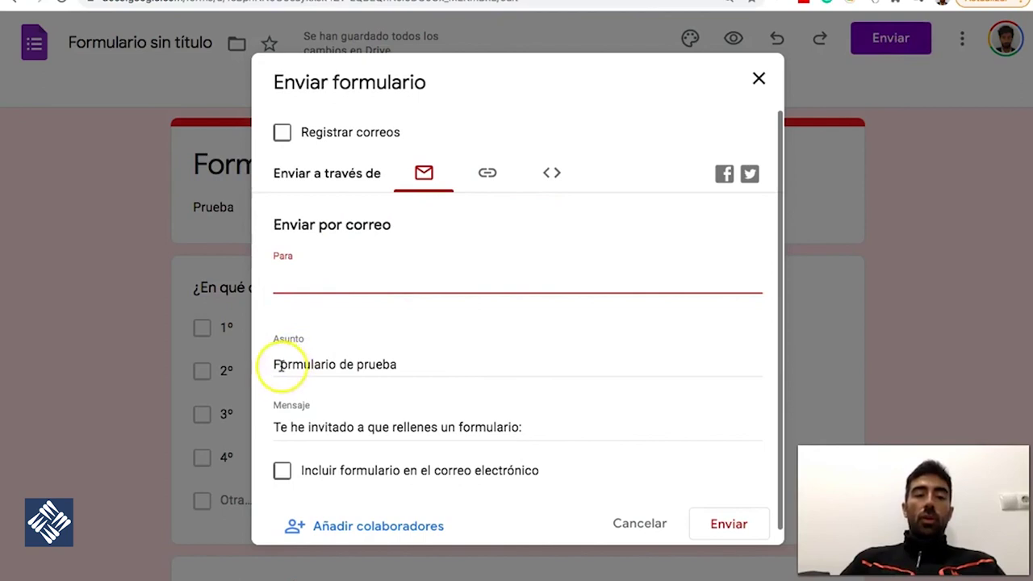
left_click_drag(270, 365, 386, 364)
left_click_drag(348, 427, 409, 427)
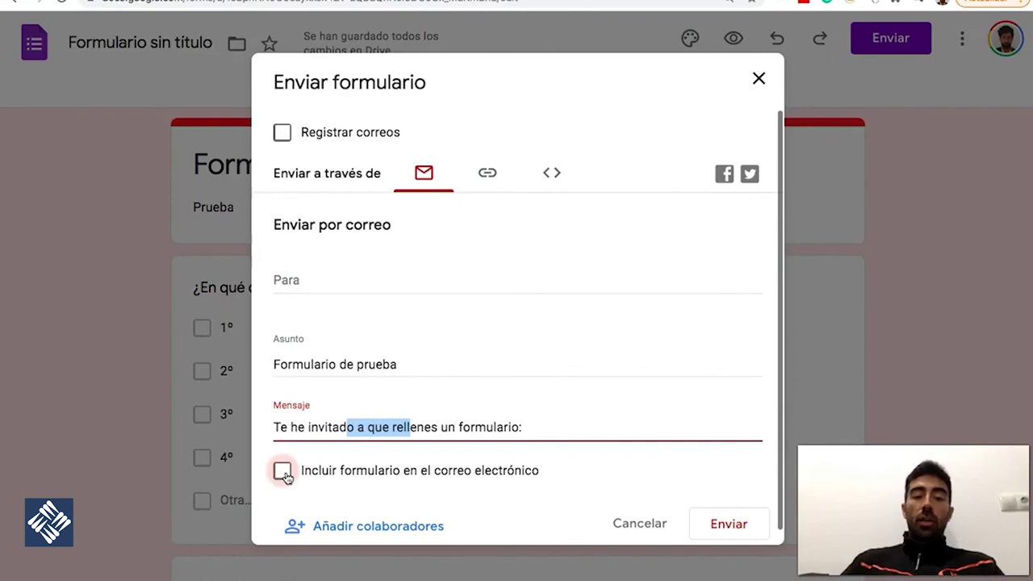
scroll(487, 403, "down", 1)
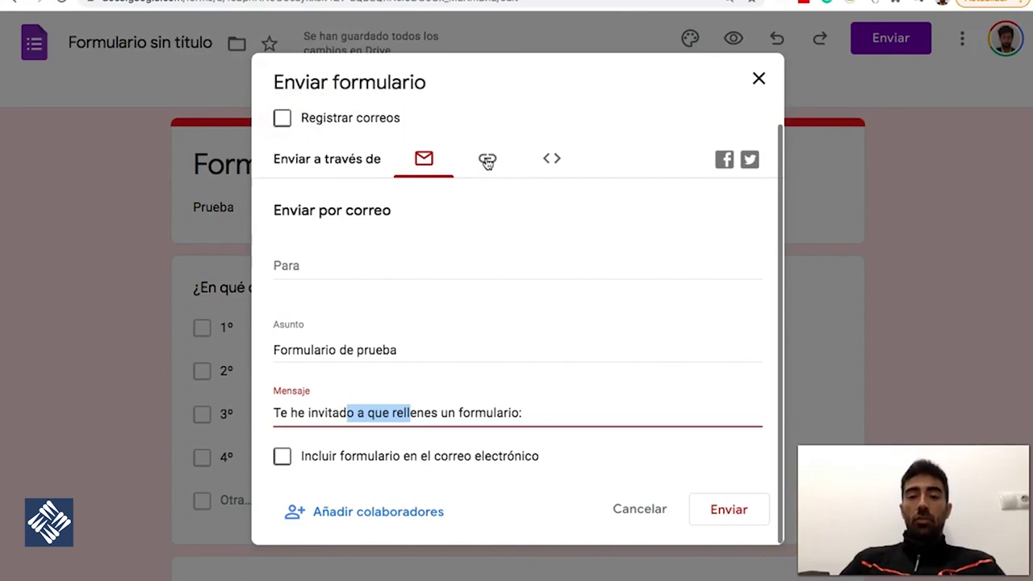
Shorten the form's share link with Acortar URL, view the embed HTML, then close the send dialog
left_click(487, 160)
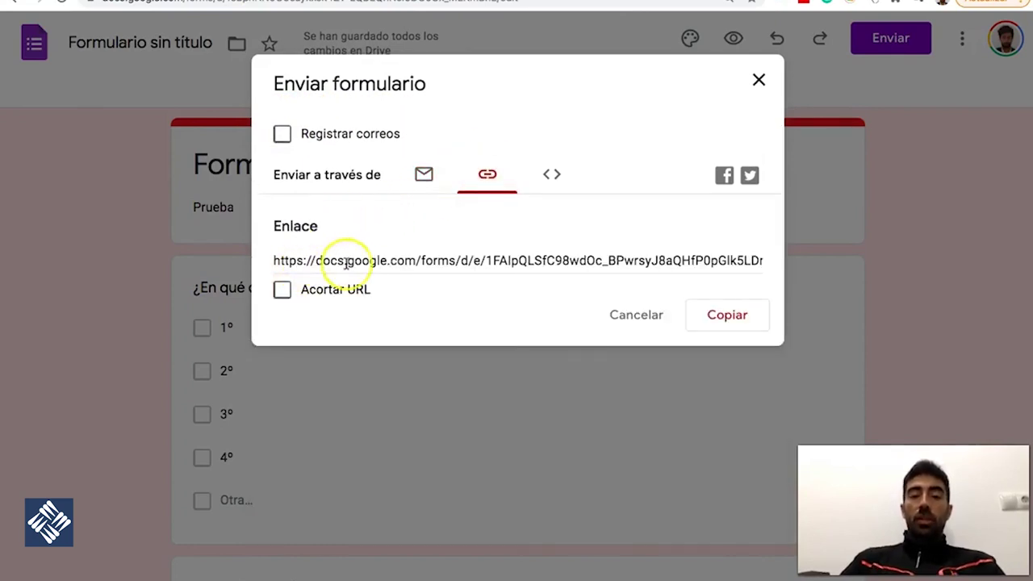
left_click(282, 290)
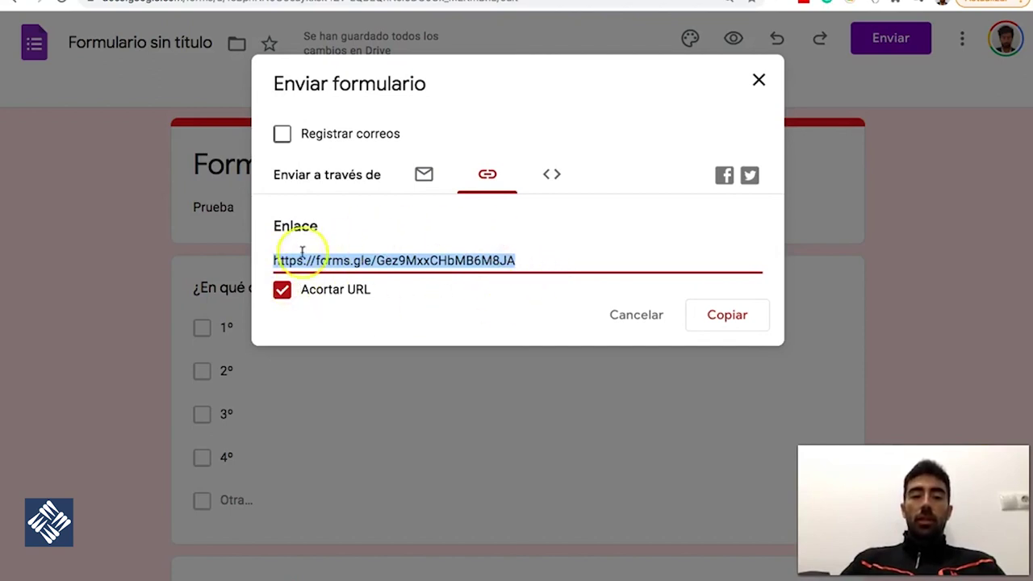
left_click(556, 176)
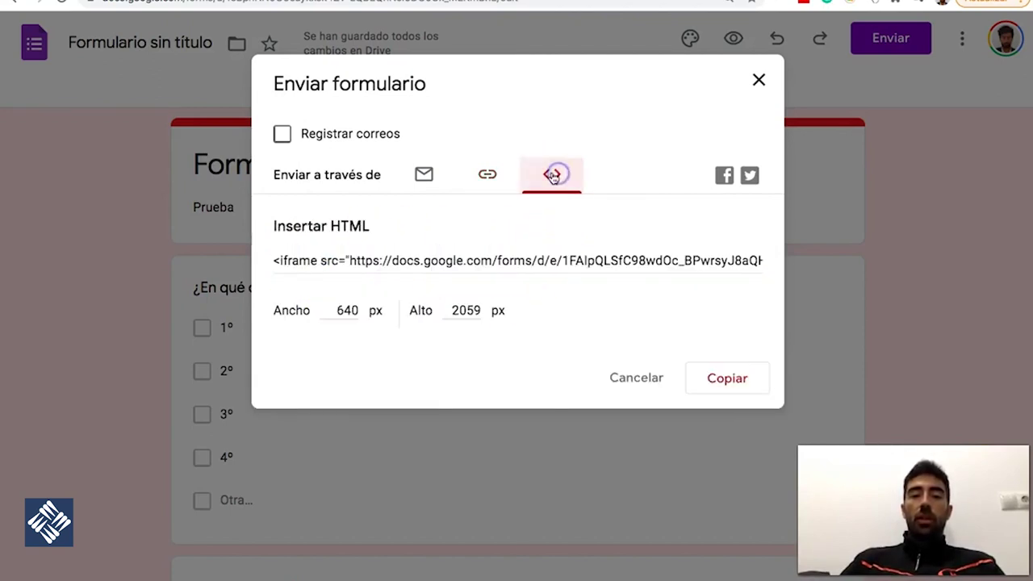
left_click(487, 176)
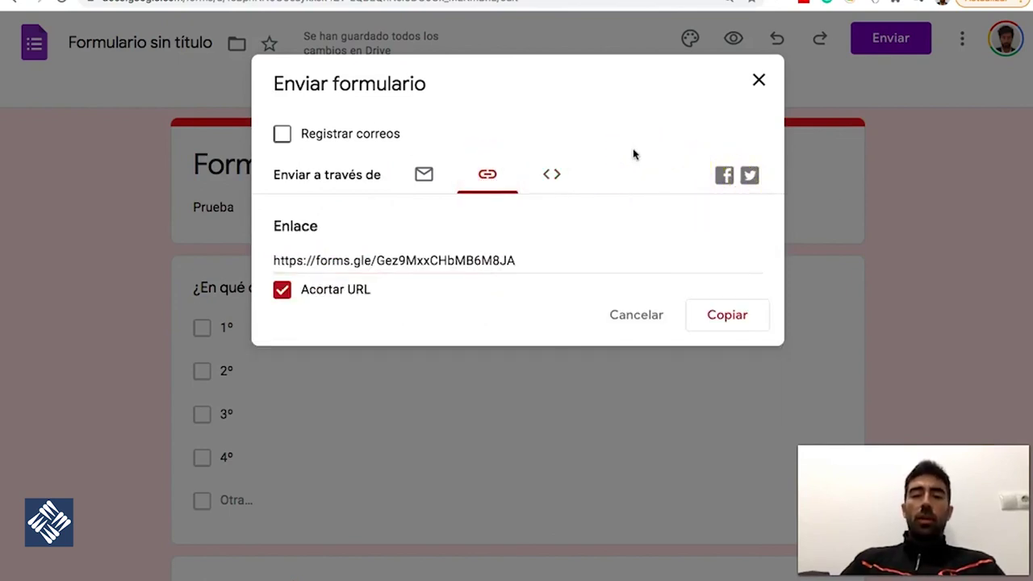
left_click(758, 81)
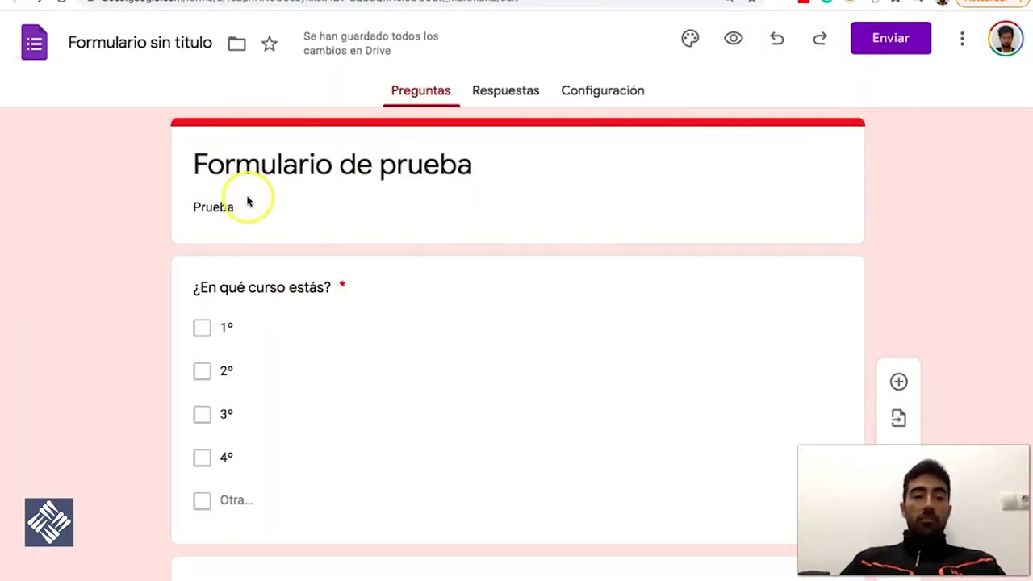
Overwrite the 'Prueba' description under 'Formulario de prueba' with the contact's e-mail address
double_click(249, 203)
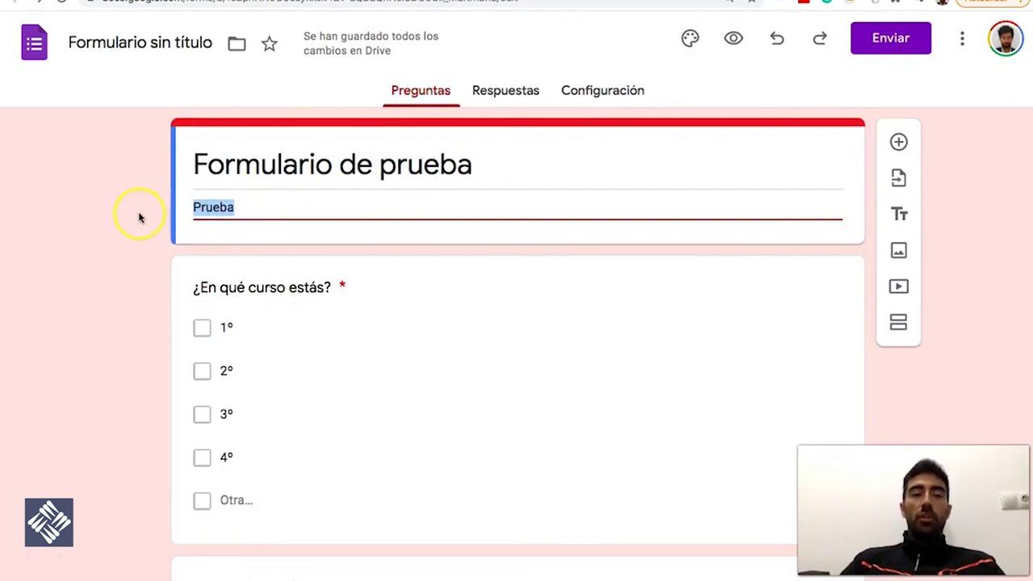
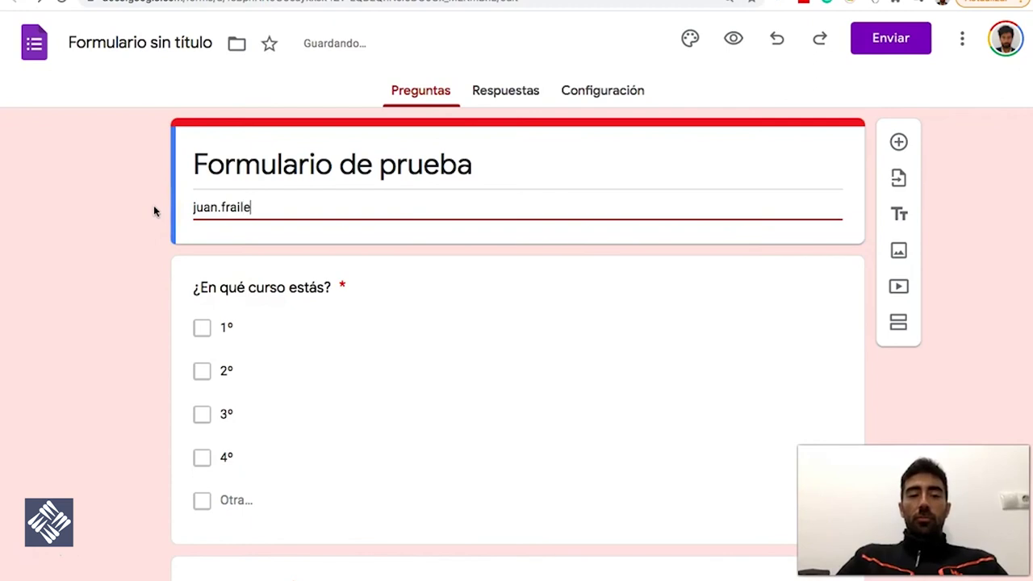
left_click(140, 214)
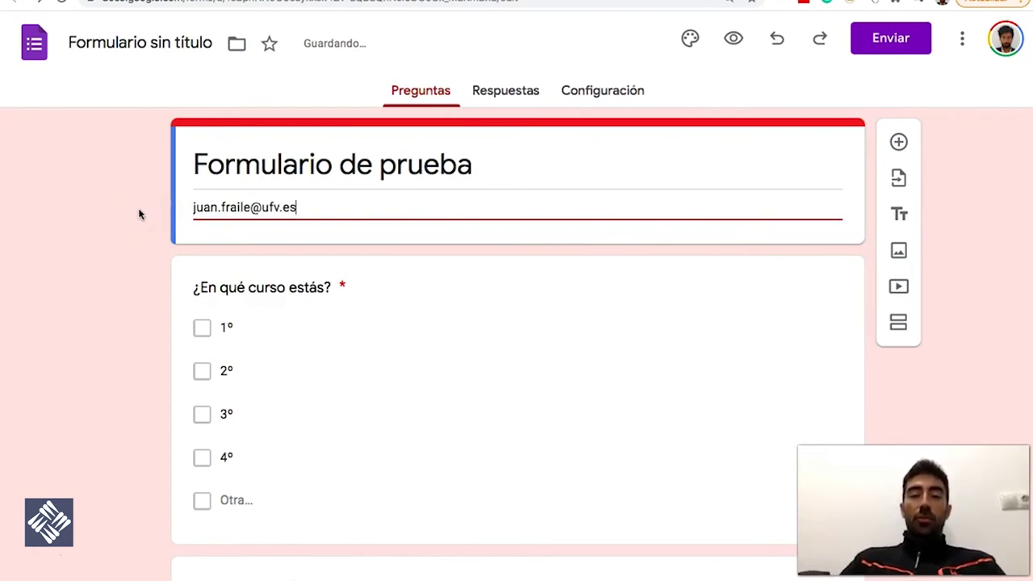